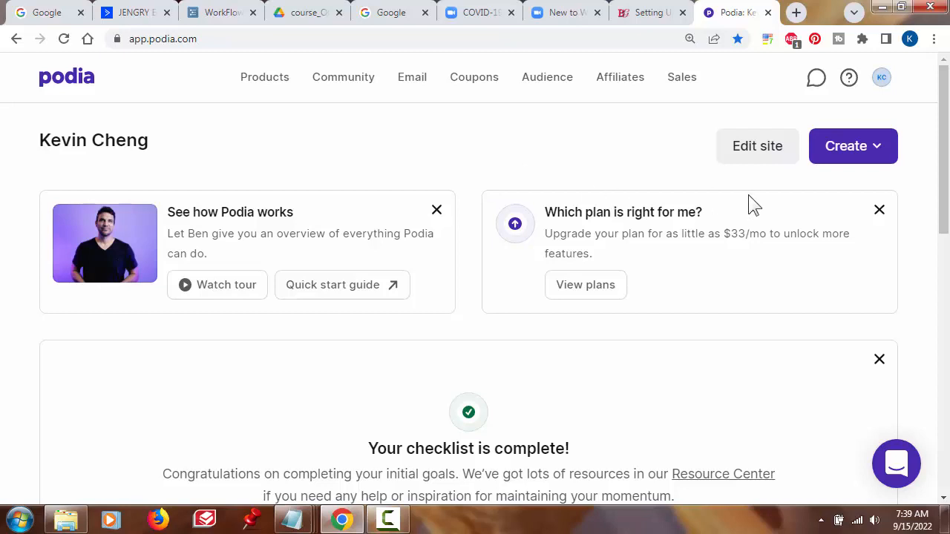
- Create a new online course product named "Training for Your First Marathon"
click(888, 163)
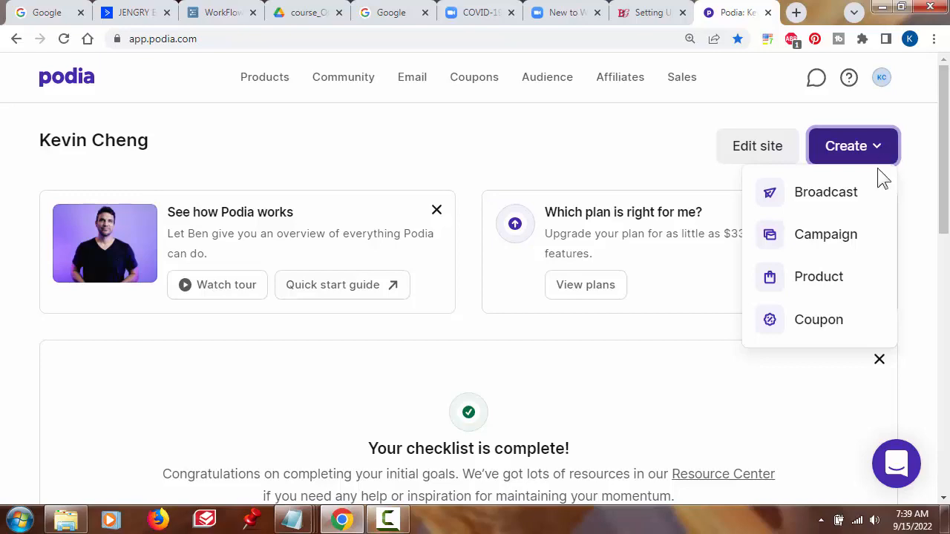
click(836, 279)
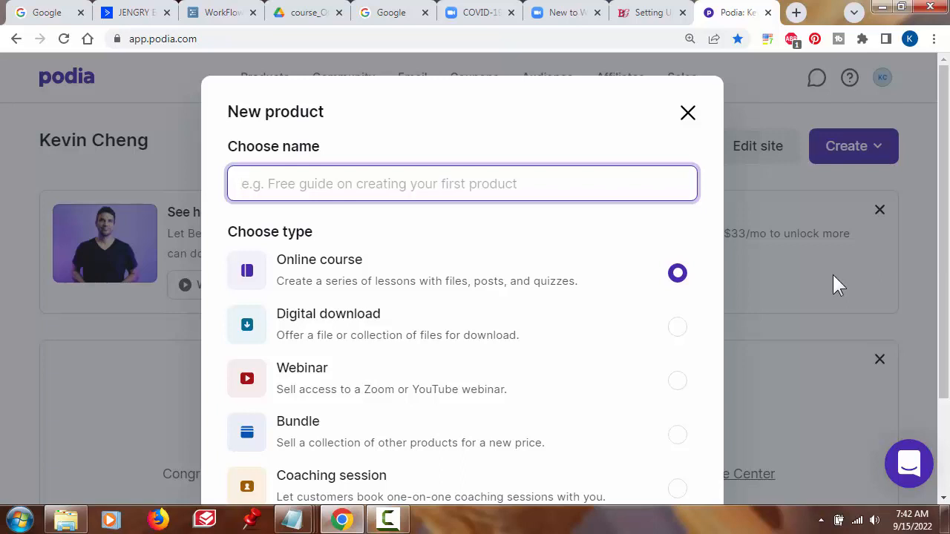
text(Training)
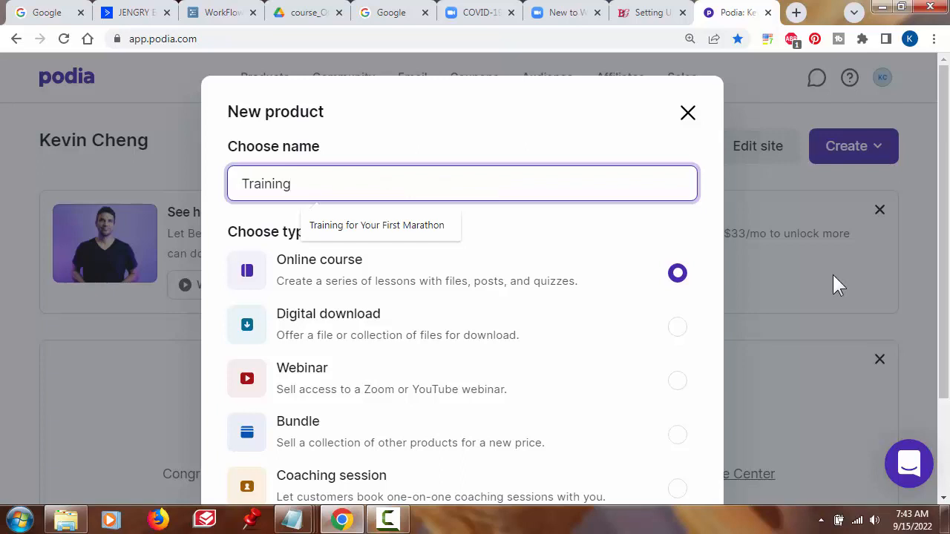
key(Down)
key(Return)
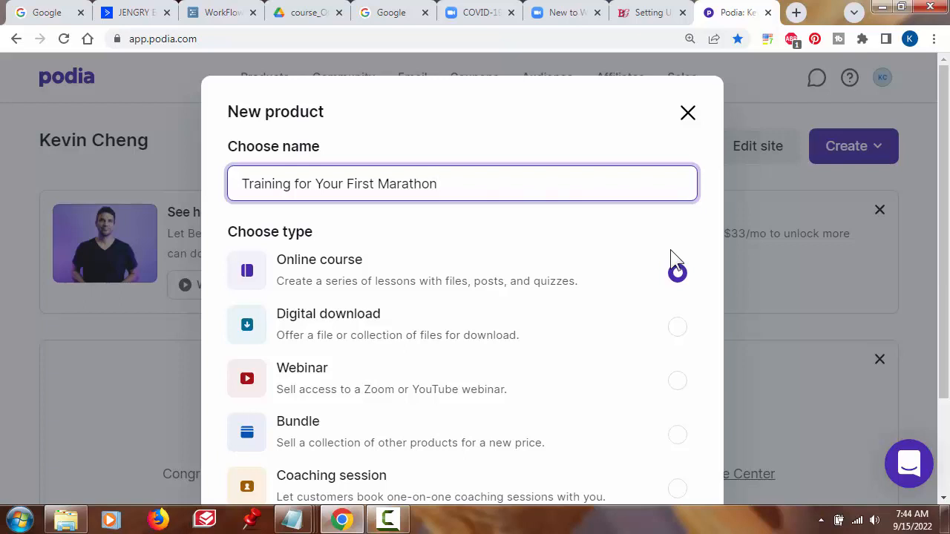
scroll(683, 314, down, 3)
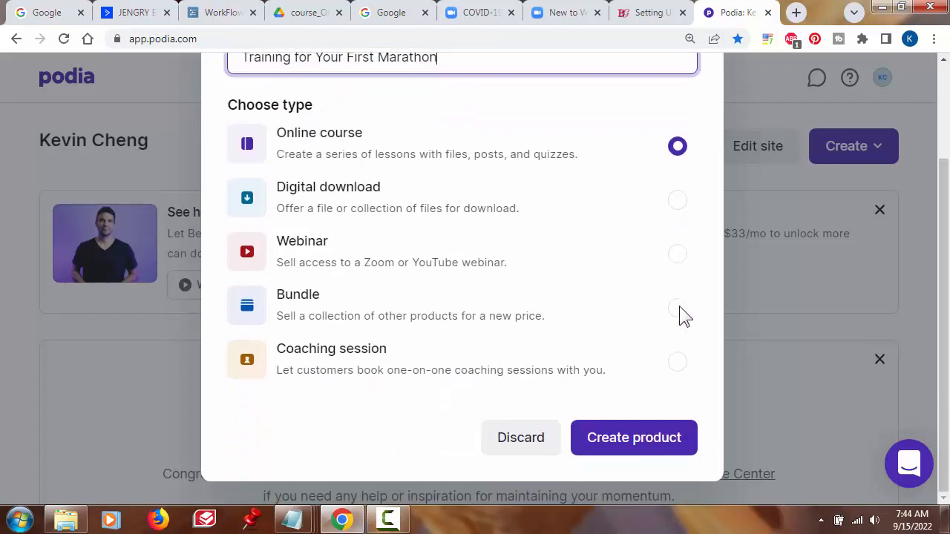
click(681, 446)
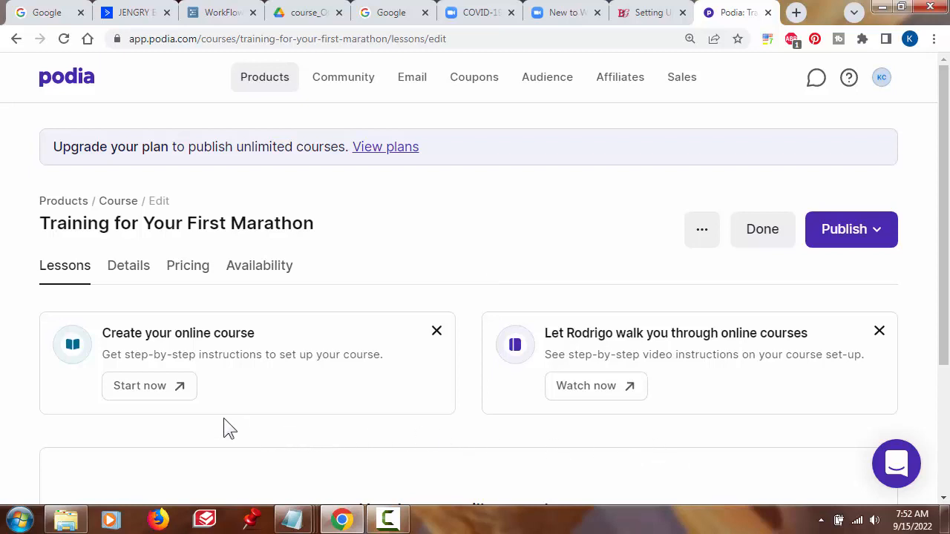
- In the course details, search Unsplash for "running" and set the photo of silhouetted runners against a dark blue sky as the product image
click(139, 274)
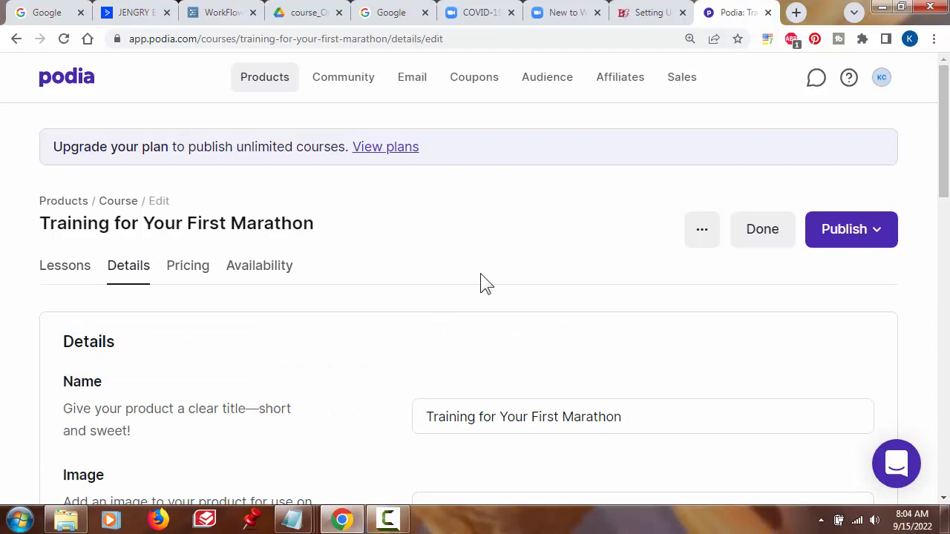
scroll(411, 249, down, 2)
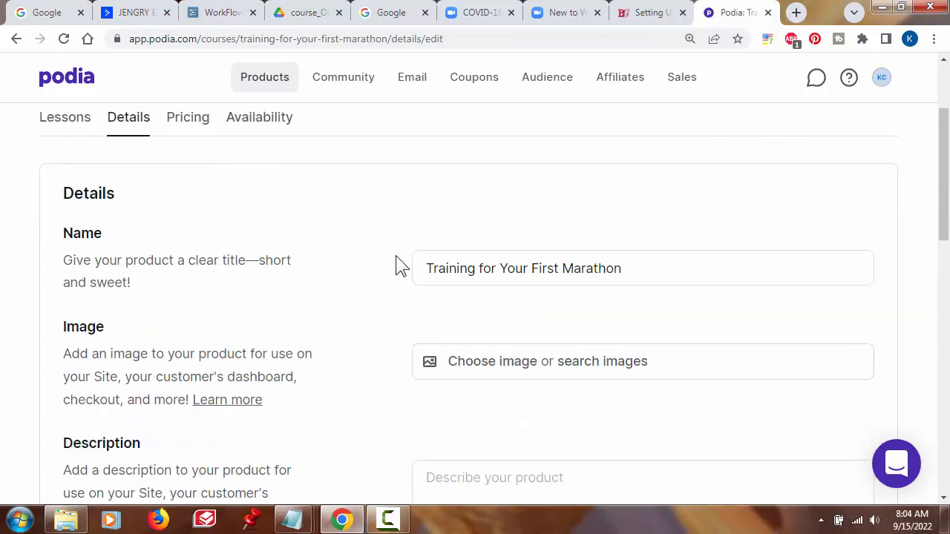
scroll(401, 266, down, 1)
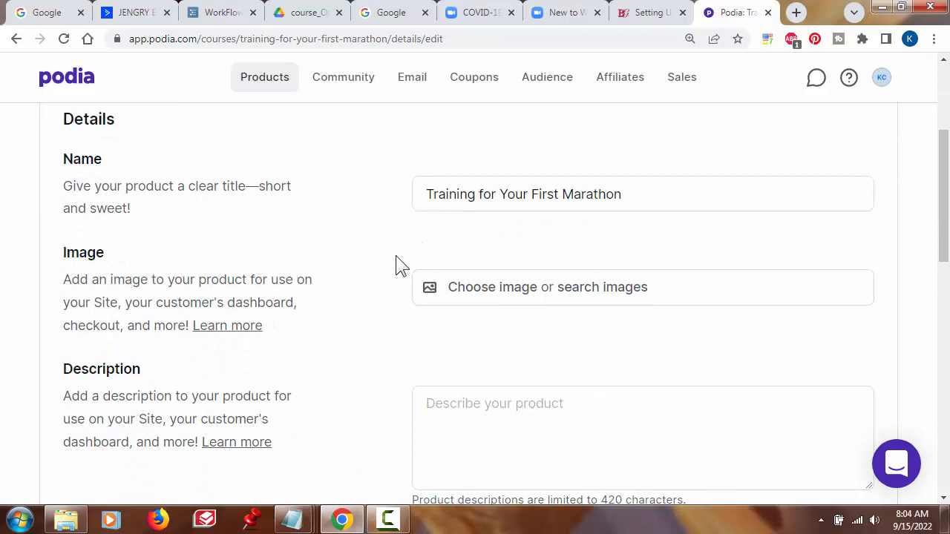
scroll(396, 256, down, 1)
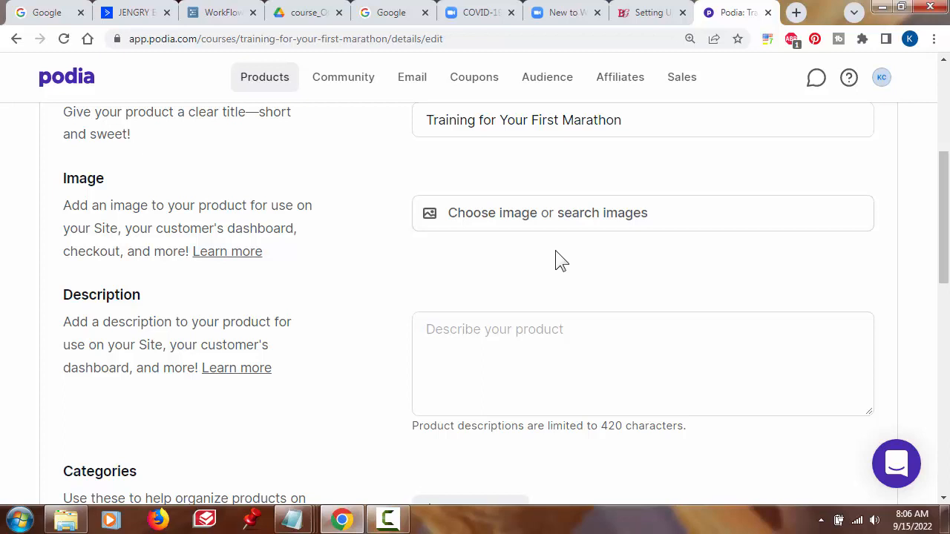
click(584, 215)
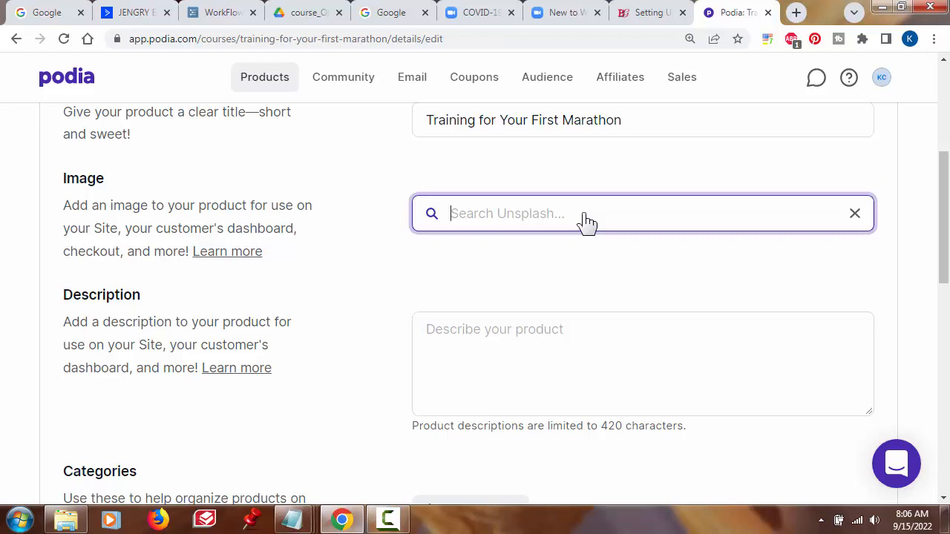
text(running)
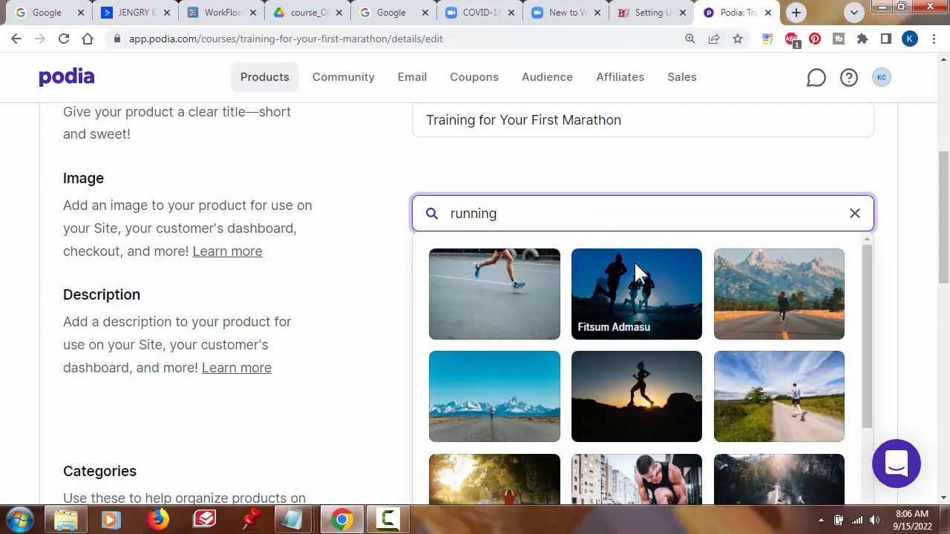
scroll(742, 289, down, 1)
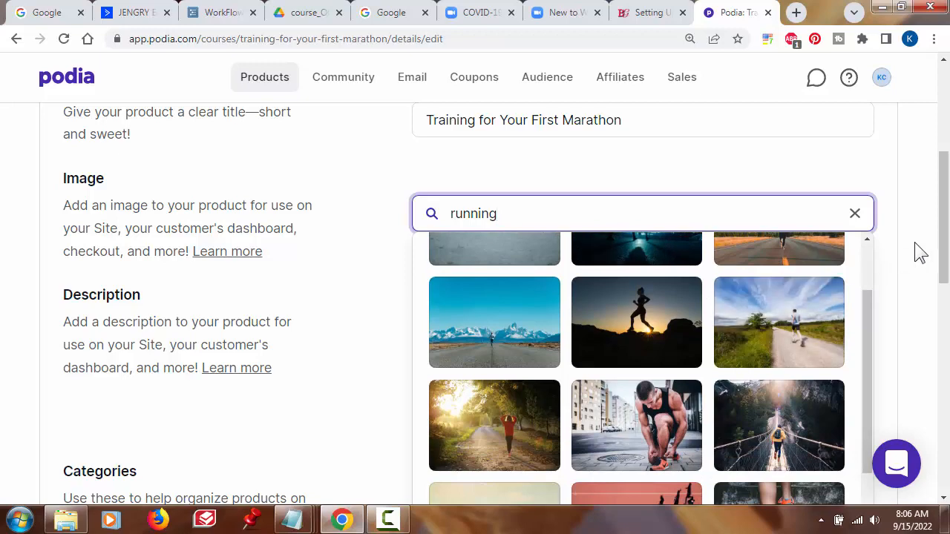
scroll(916, 250, down, 2)
scroll(730, 239, down, 1)
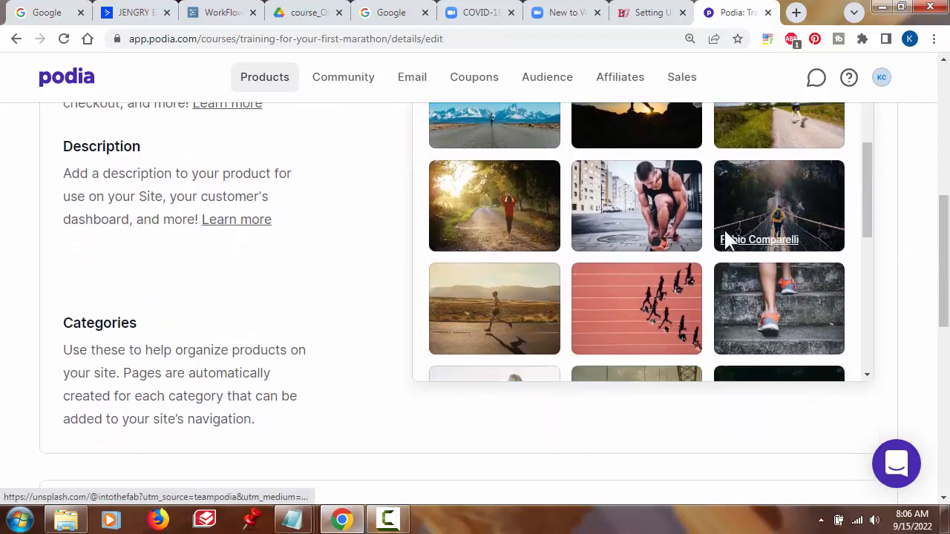
scroll(676, 257, down, 1)
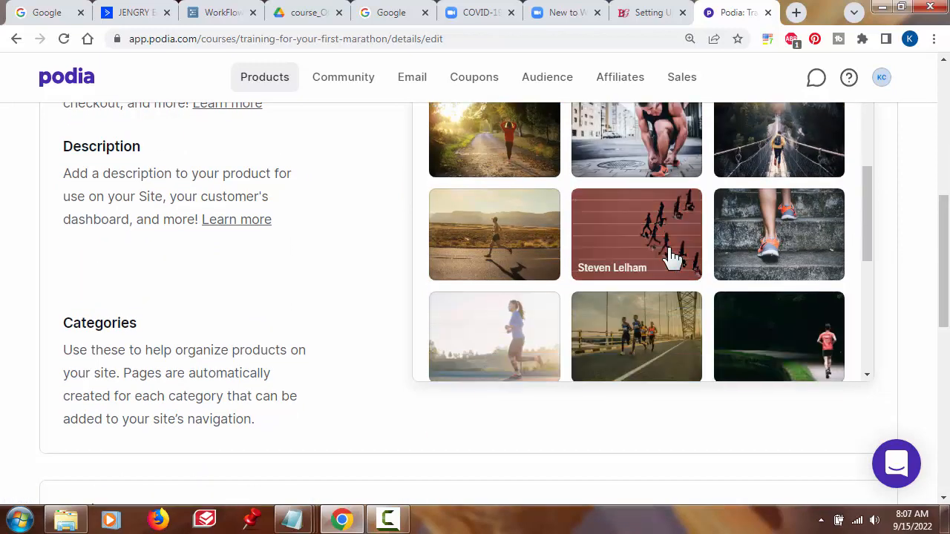
scroll(672, 256, down, 3)
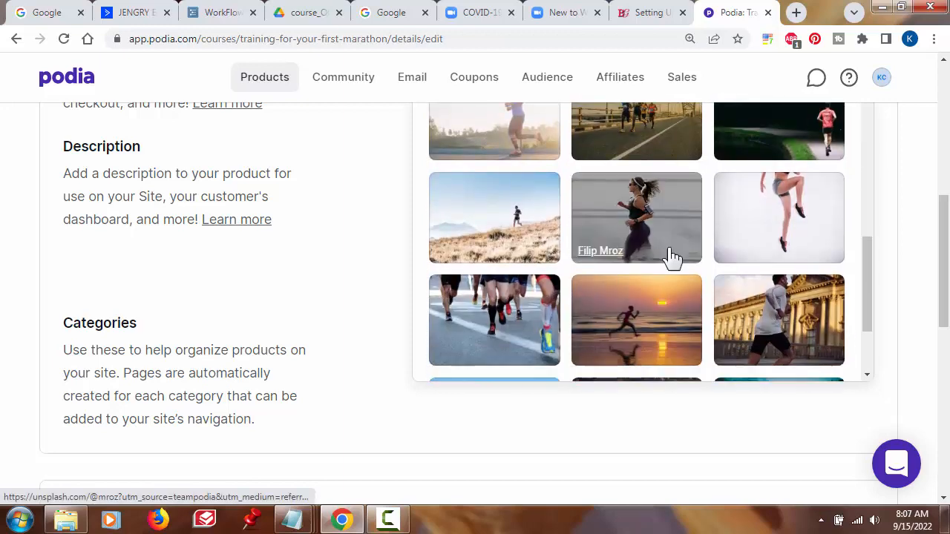
scroll(672, 256, up, 2)
scroll(672, 256, up, 1)
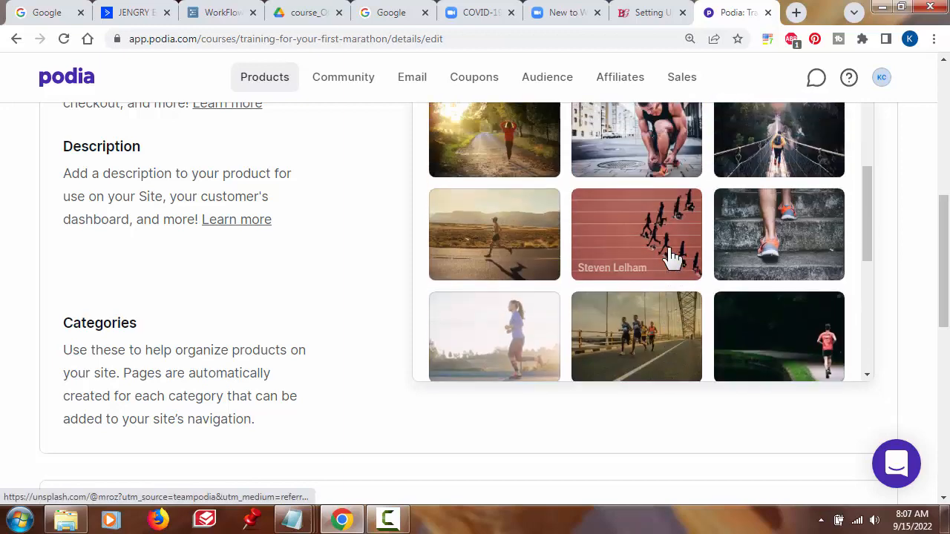
click(489, 238)
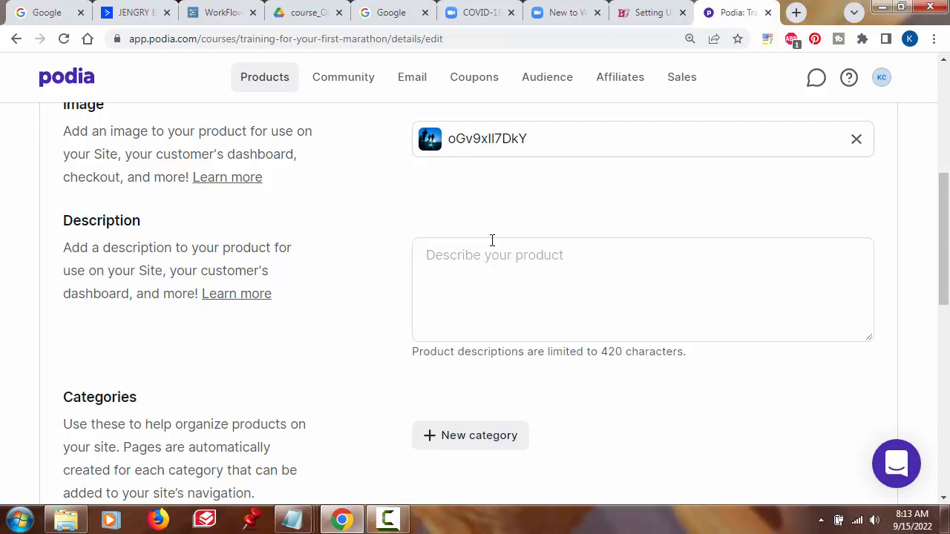
- Create a new product category named "Running" for the course
scroll(492, 267, down, 2)
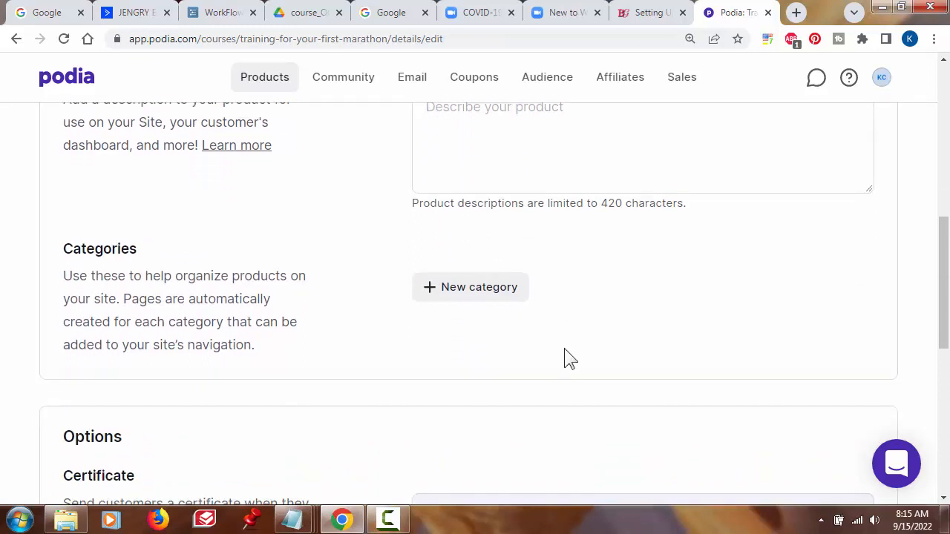
scroll(570, 358, down, 1)
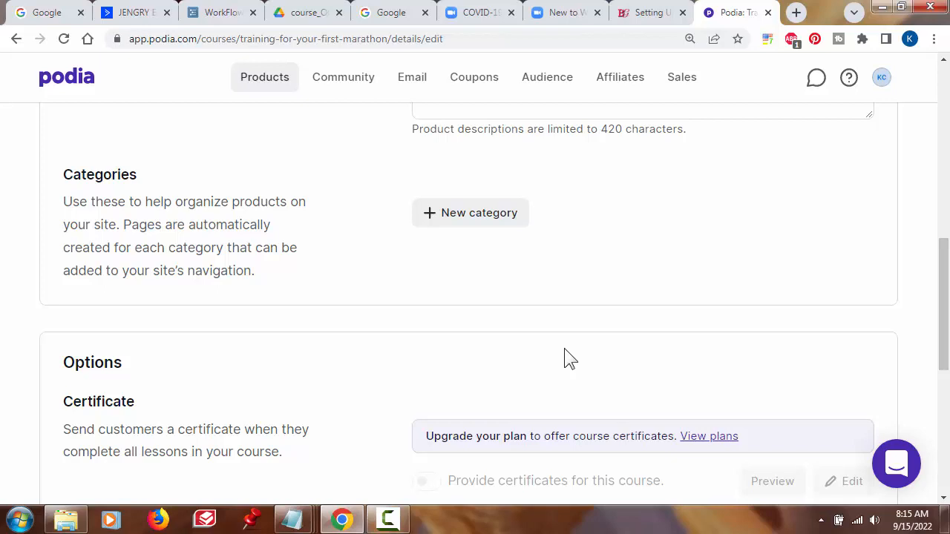
click(527, 214)
text(Running)
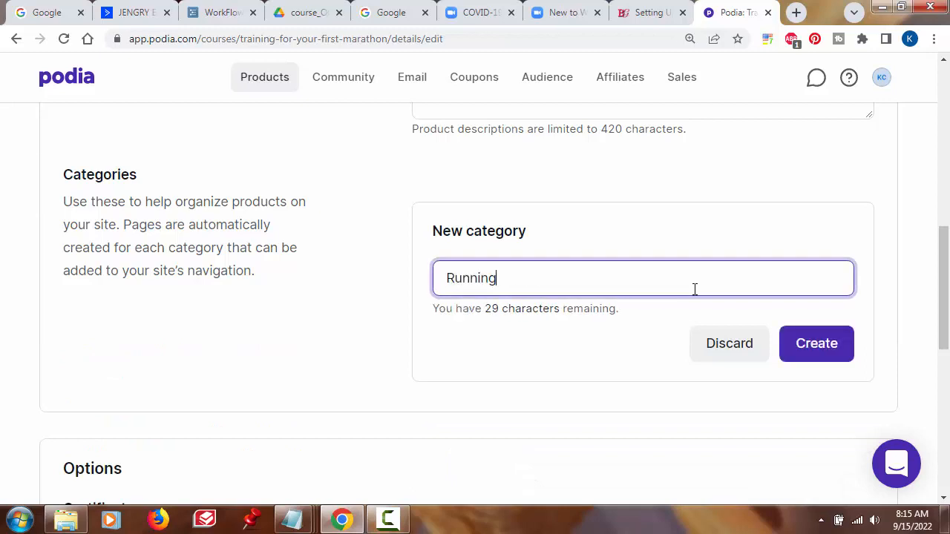
click(825, 346)
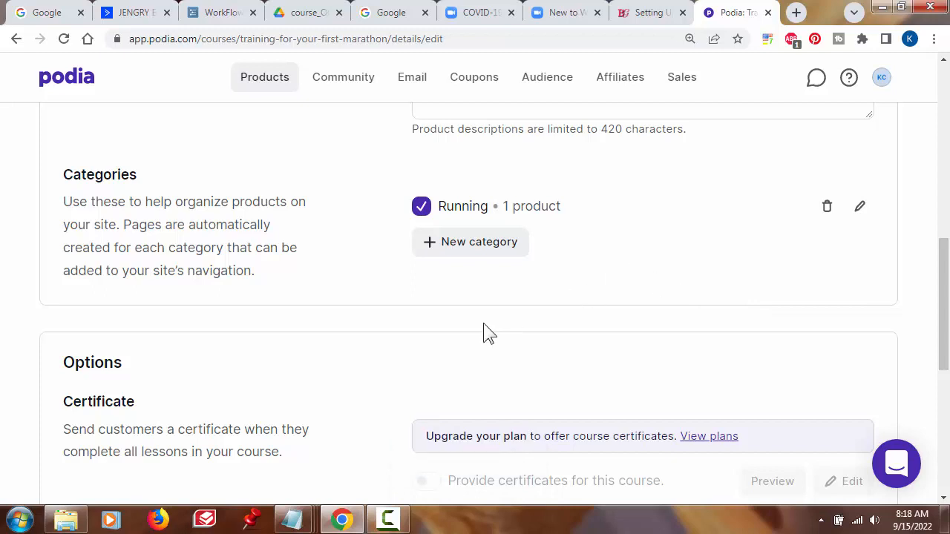
- Start a new section in the course's lessons and title it "Choose Your Running Shoes"
scroll(449, 334, down, 3)
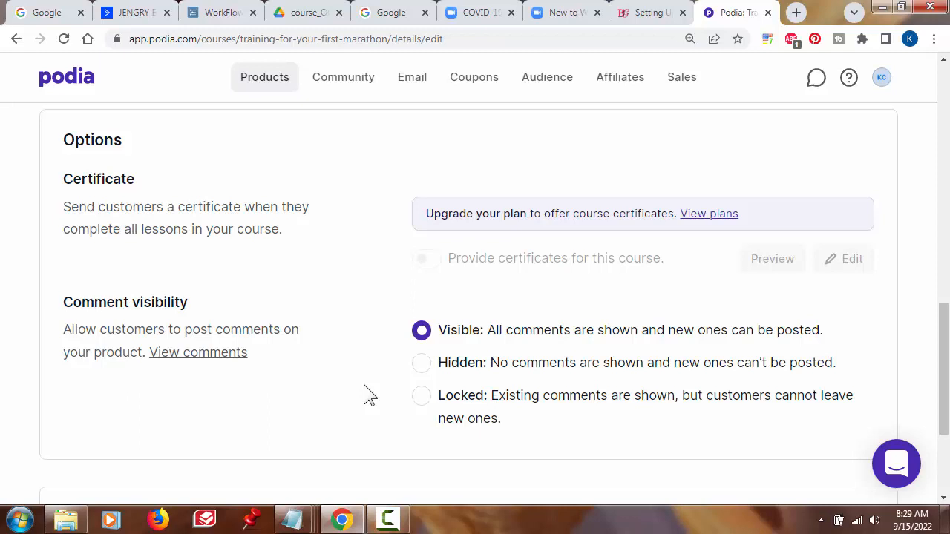
scroll(364, 385, down, 3)
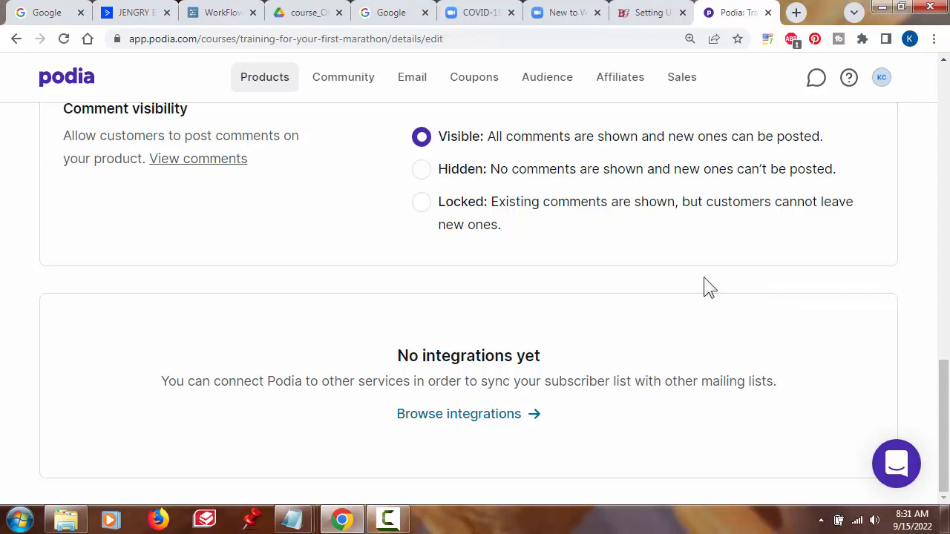
scroll(705, 285, up, 15)
scroll(705, 280, up, 4)
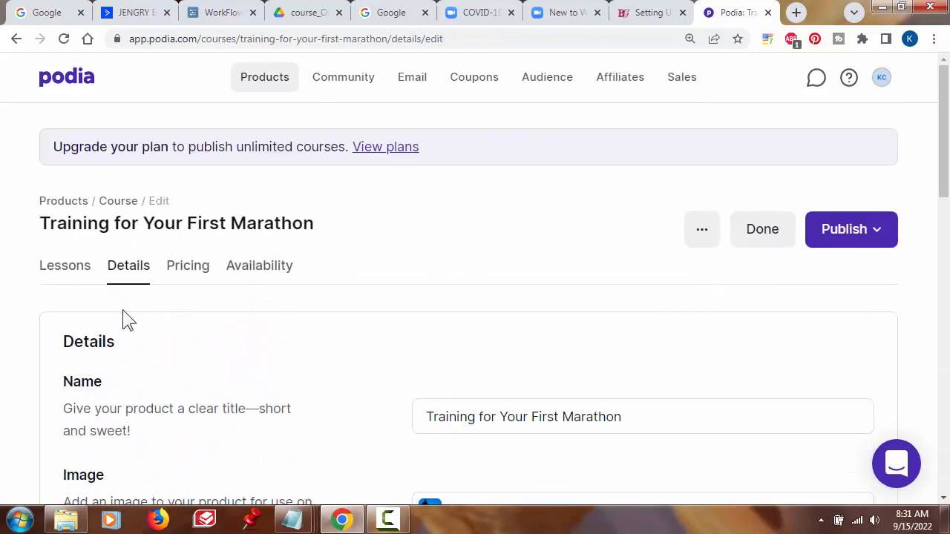
click(69, 281)
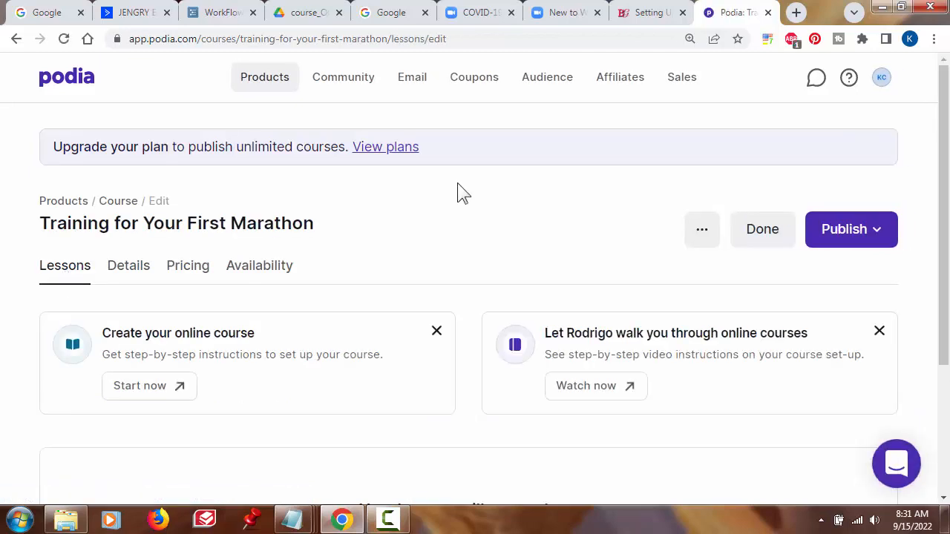
scroll(460, 189, down, 3)
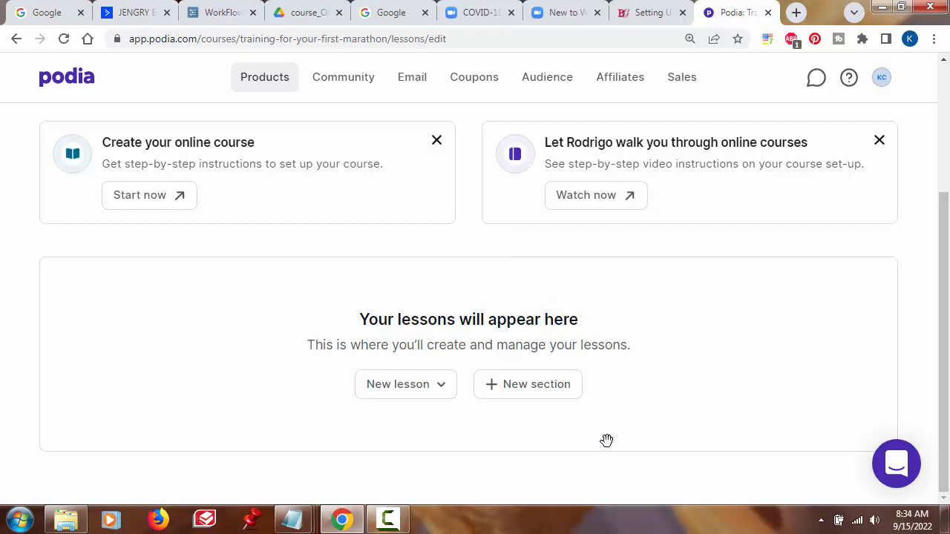
click(561, 402)
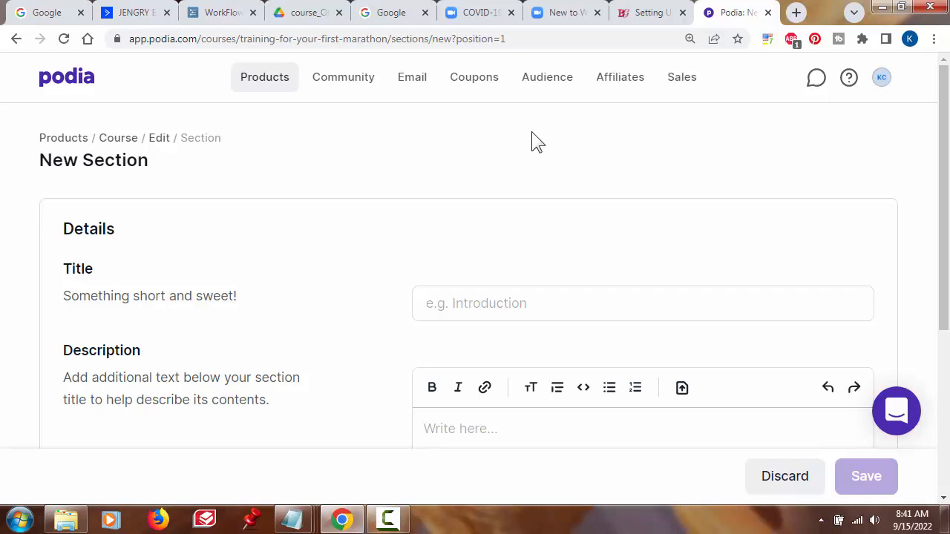
click(457, 314)
text(Choose Your Running S)
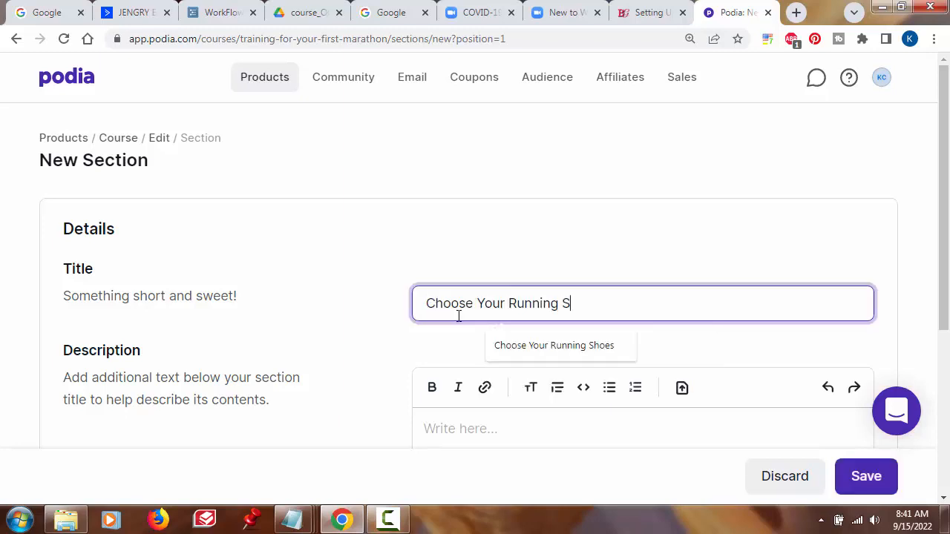
text(hoes)
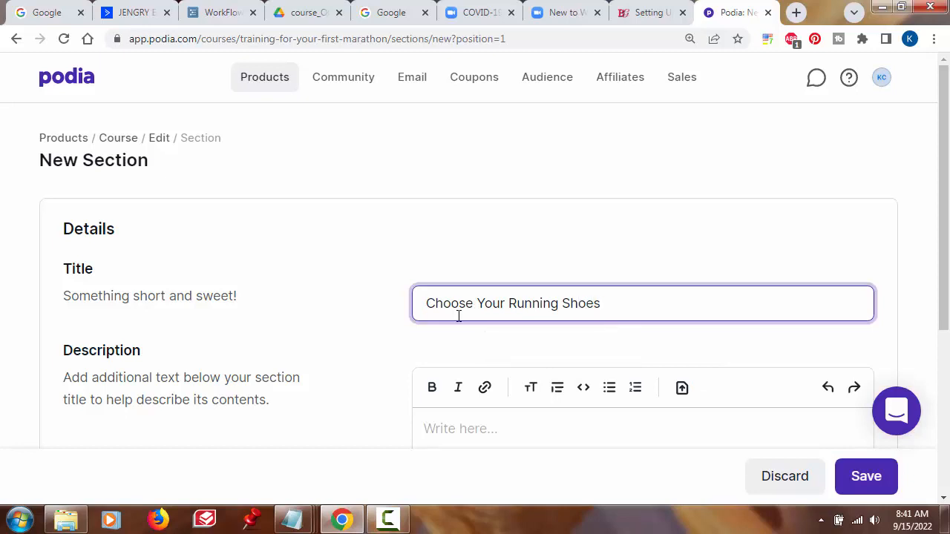
click(393, 356)
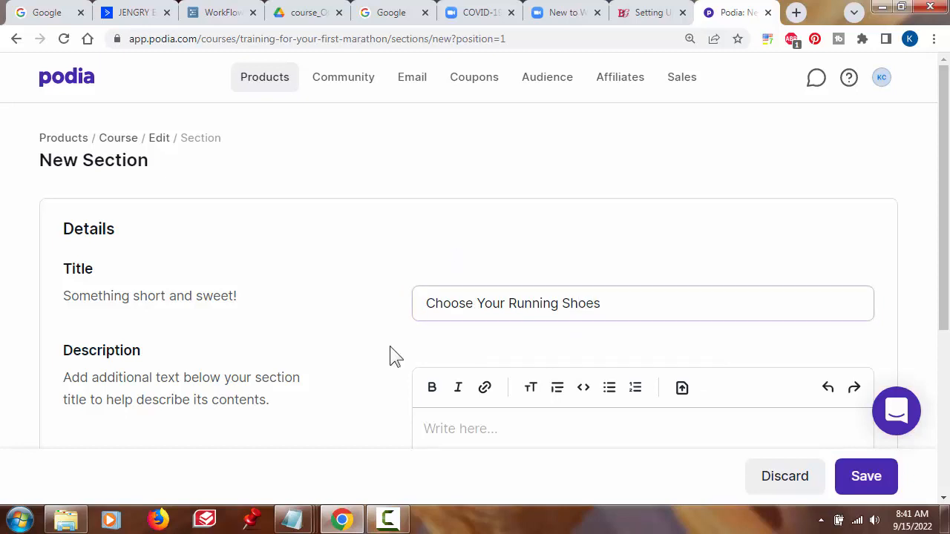
- Enter the section description "You'll learn how to choose the perfect pair of running shoes for marathon training."
scroll(393, 355, down, 1)
scroll(394, 356, down, 2)
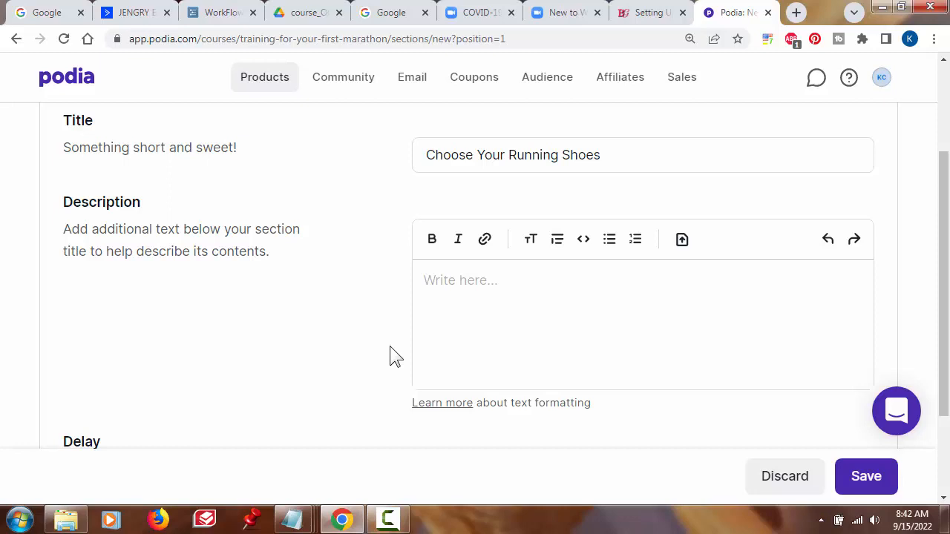
click(474, 284)
text(You)
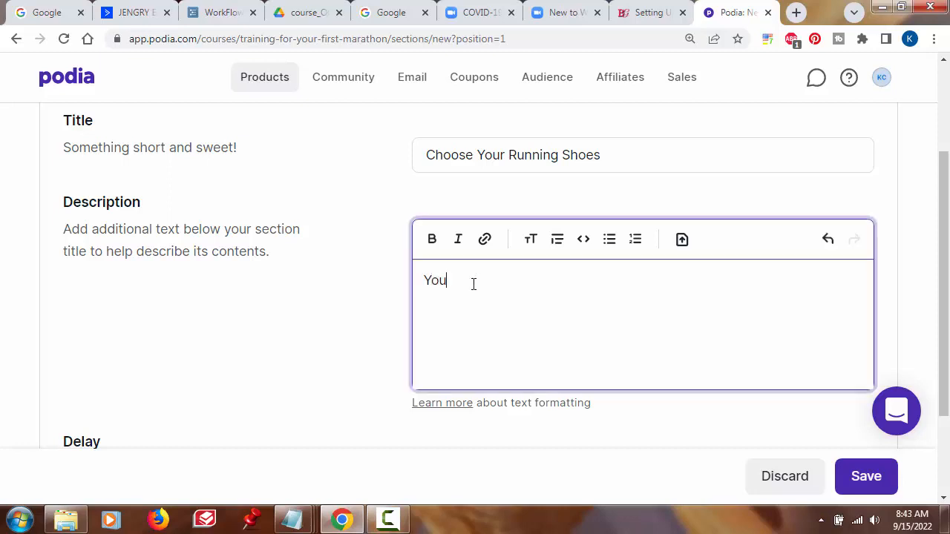
text('ll learn how to choose the perfect par of running shoes for marathon training.)
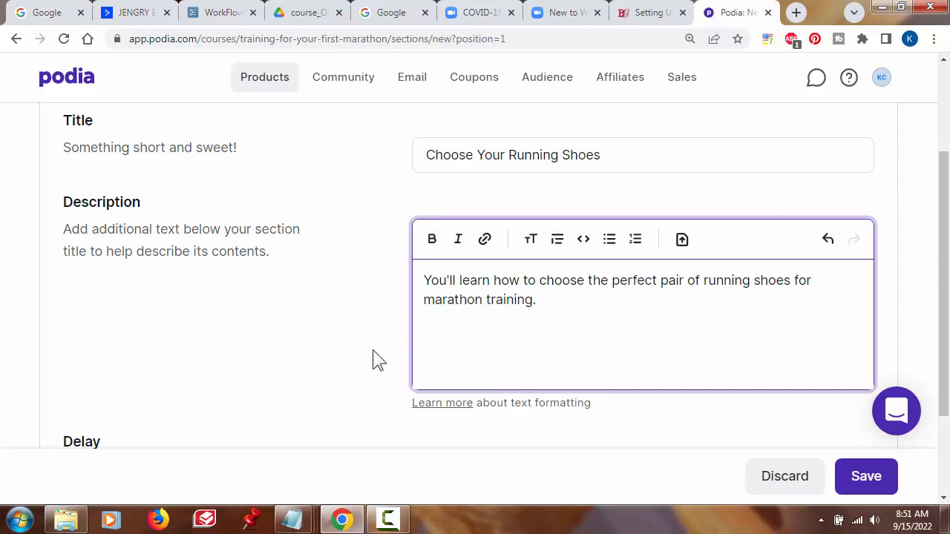
click(369, 338)
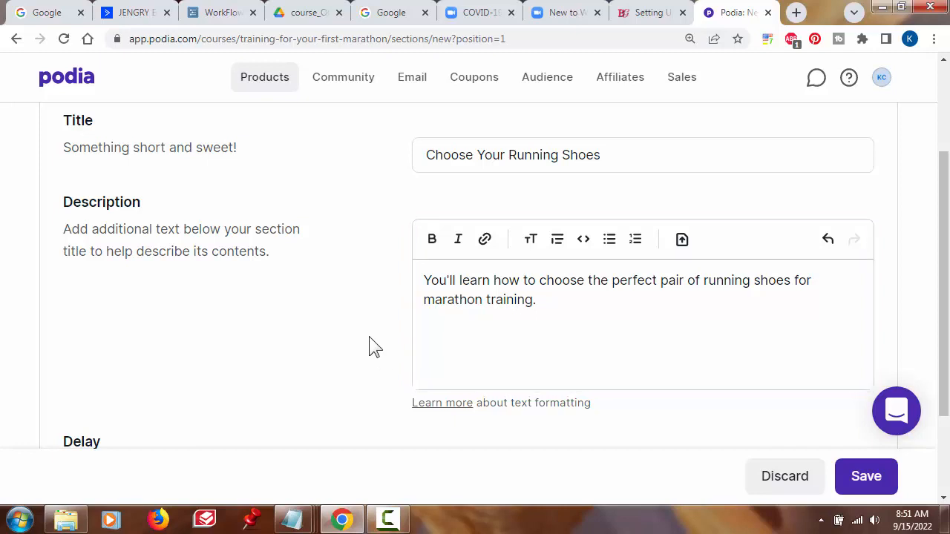
- Set the section to delayed access with the customer email notification on, and save the section
scroll(369, 339, down, 1)
scroll(369, 337, down, 1)
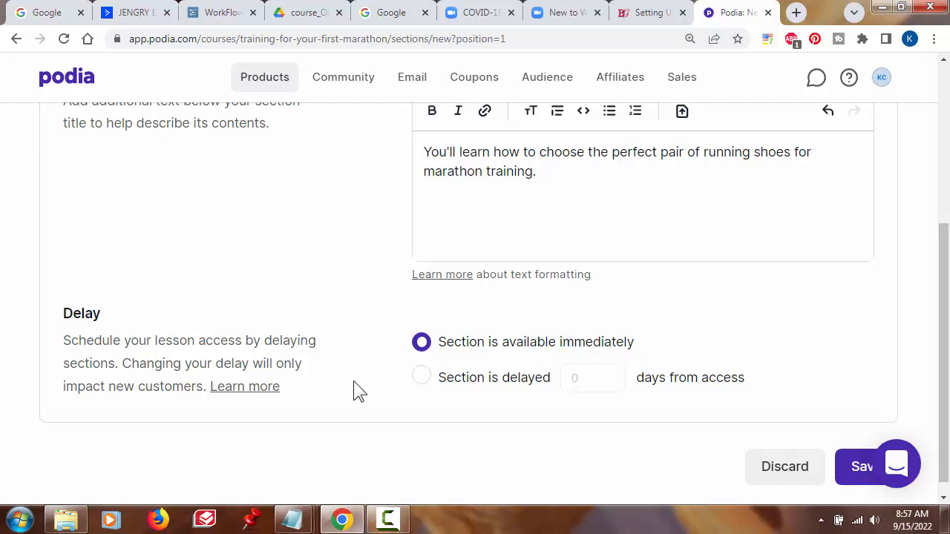
click(421, 377)
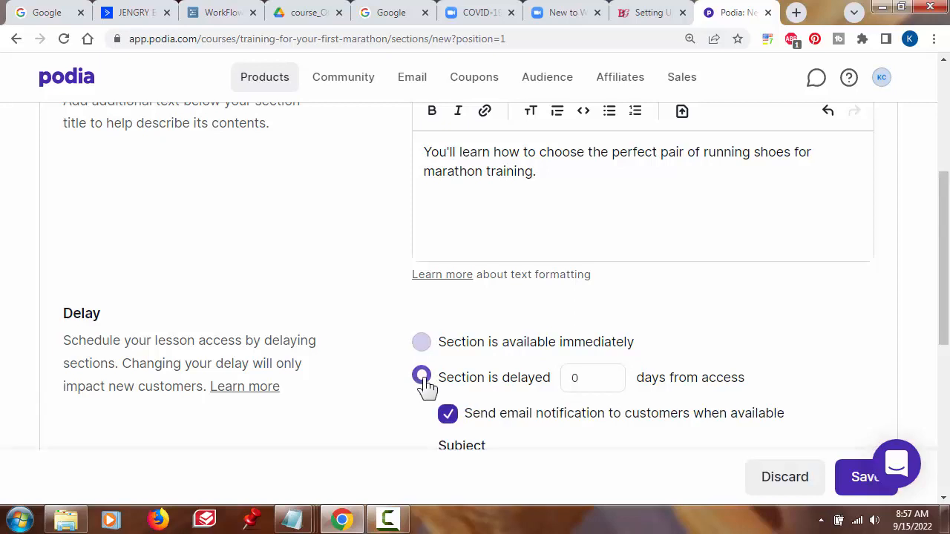
scroll(382, 403, down, 1)
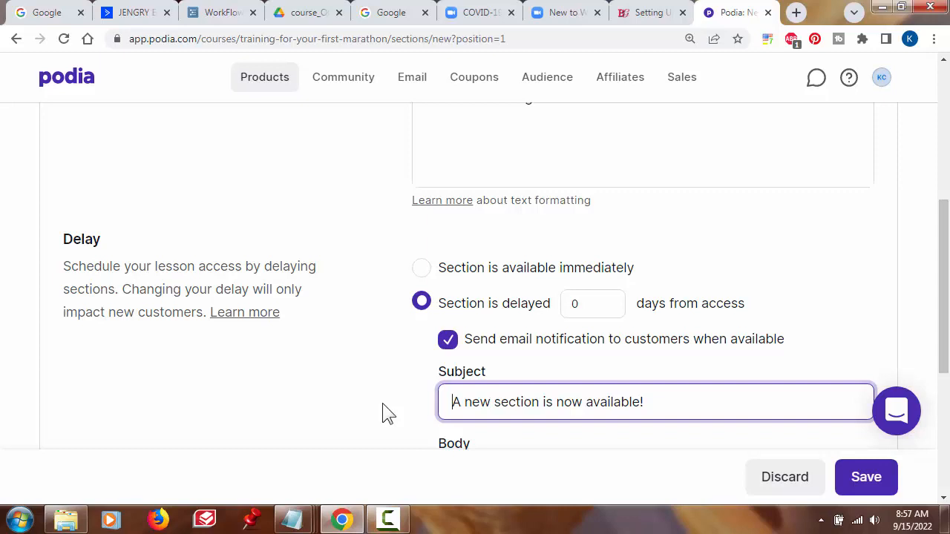
scroll(382, 403, down, 2)
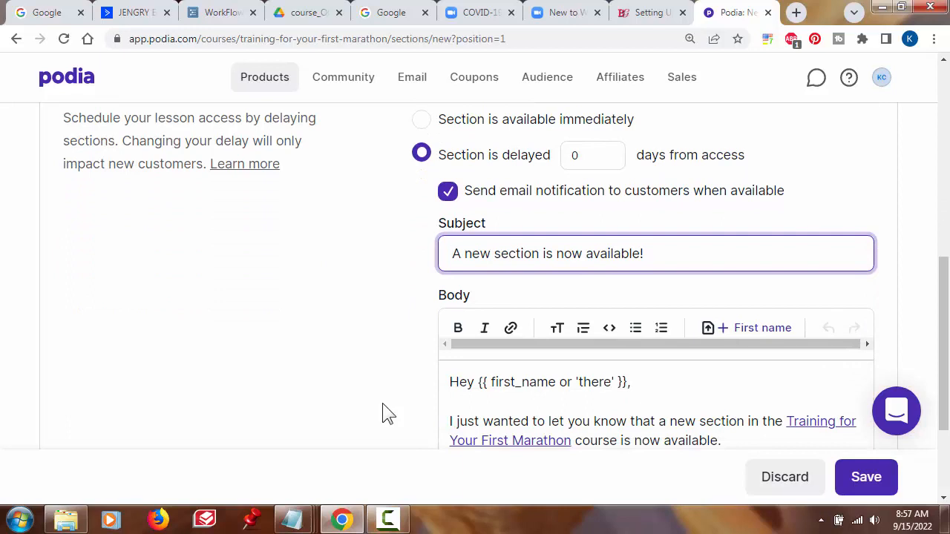
scroll(382, 403, down, 1)
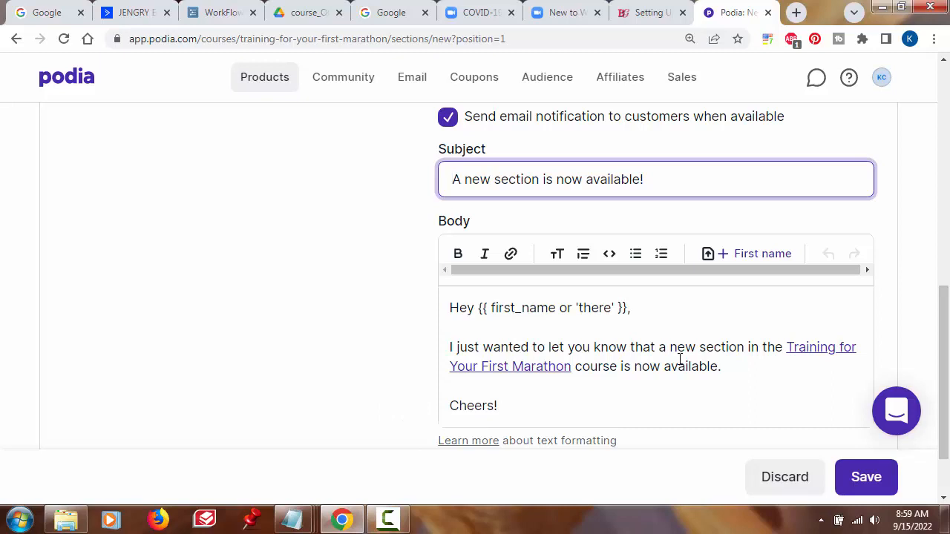
click(866, 479)
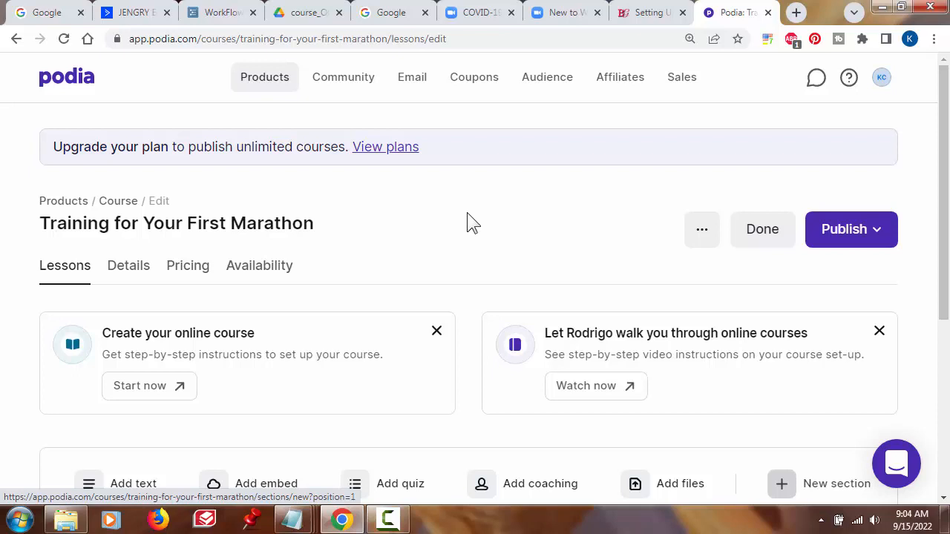
- Add a file lesson to the "Choose Your Running Shoes" section by uploading the video prod_thinkific_vs_podia_outro_MED_VOL_part_1_of_2_720p_01.mp4
scroll(863, 484, down, 3)
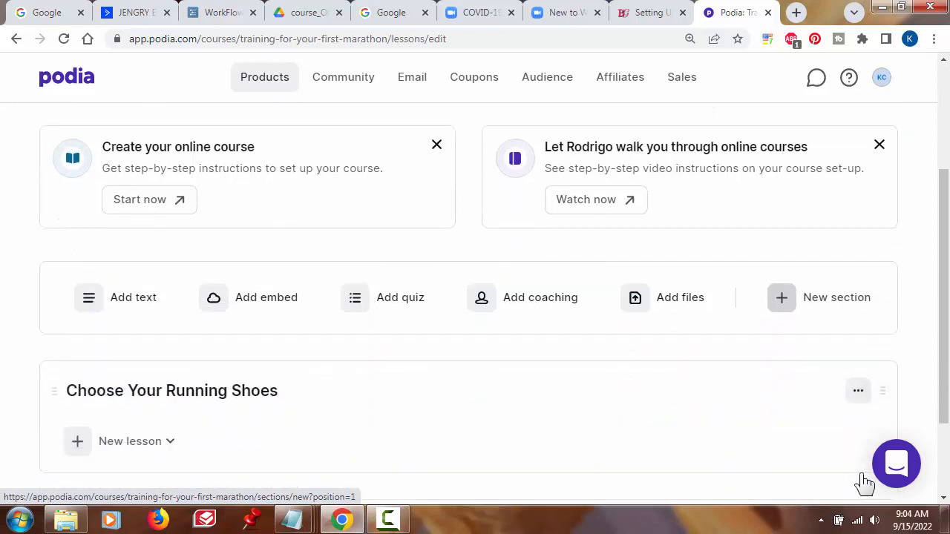
scroll(814, 462, down, 1)
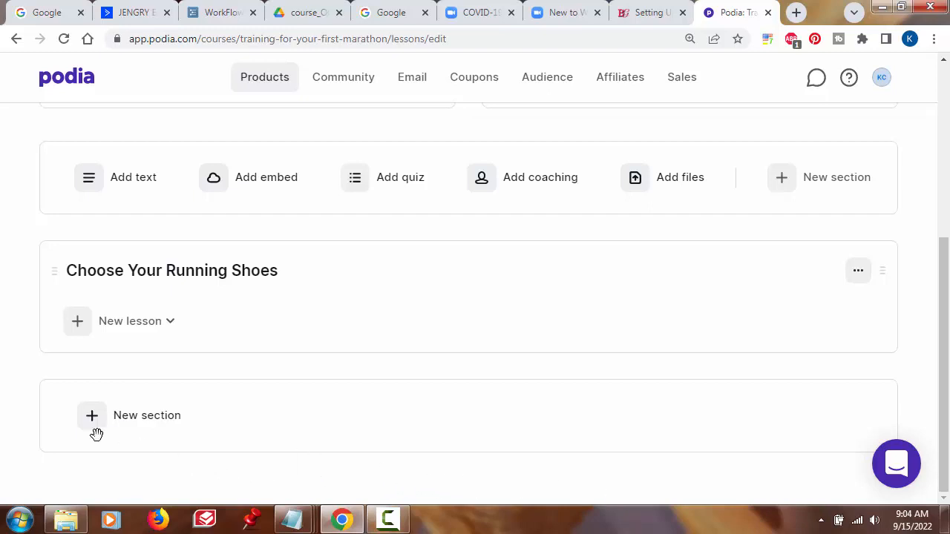
click(160, 325)
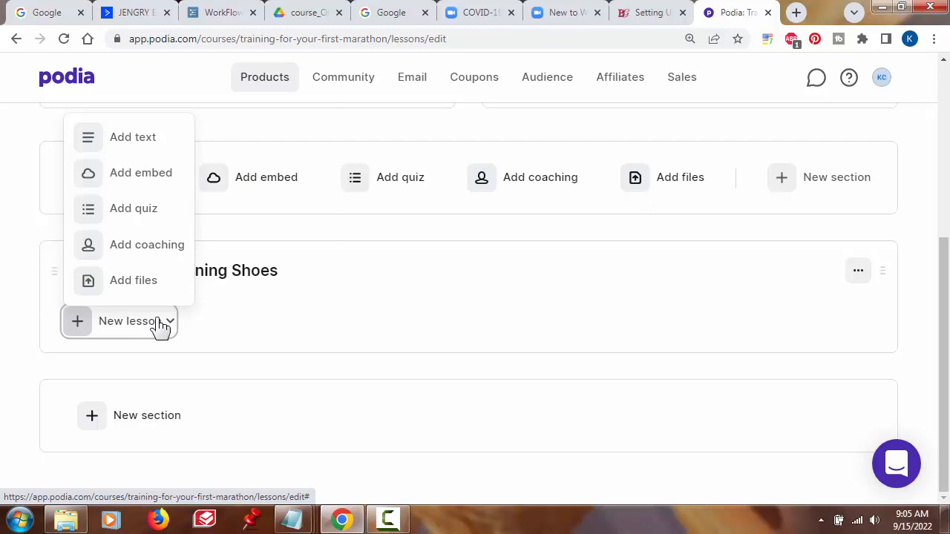
click(129, 284)
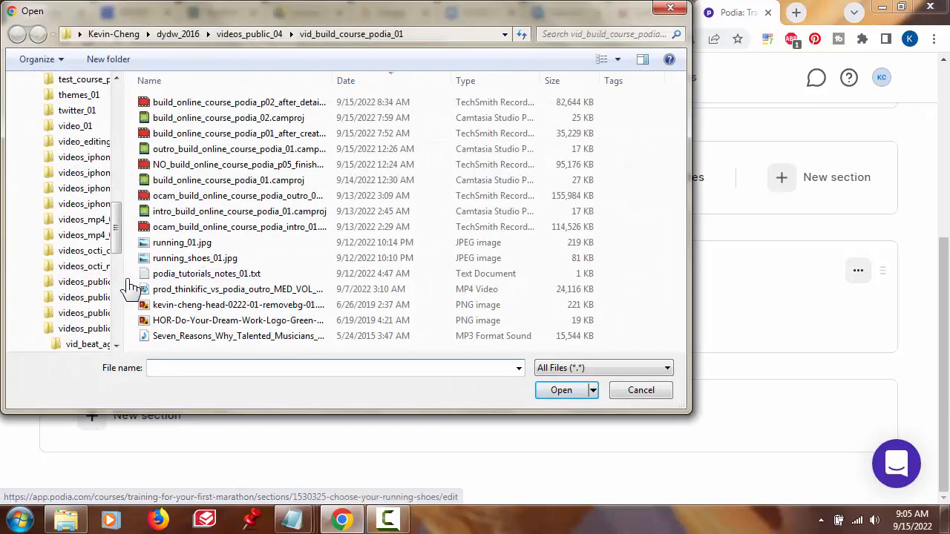
click(220, 293)
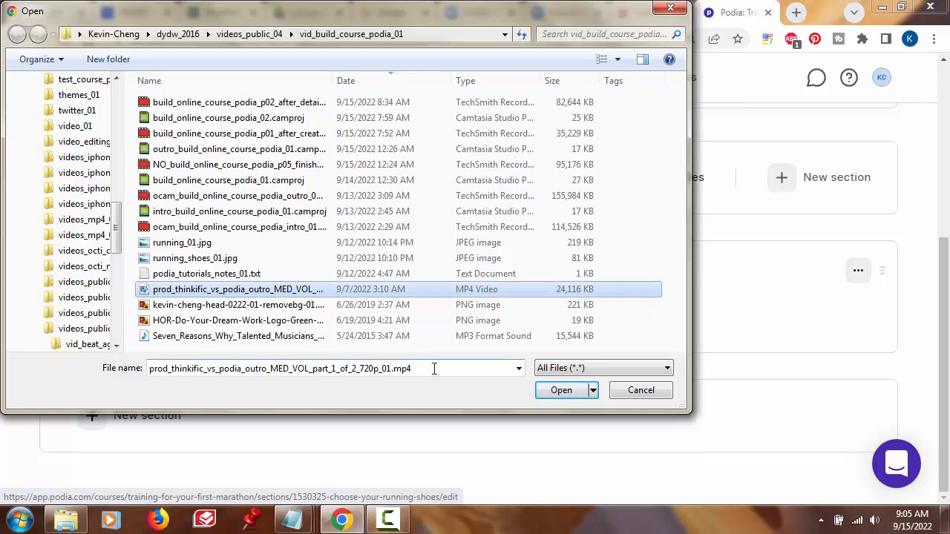
click(549, 392)
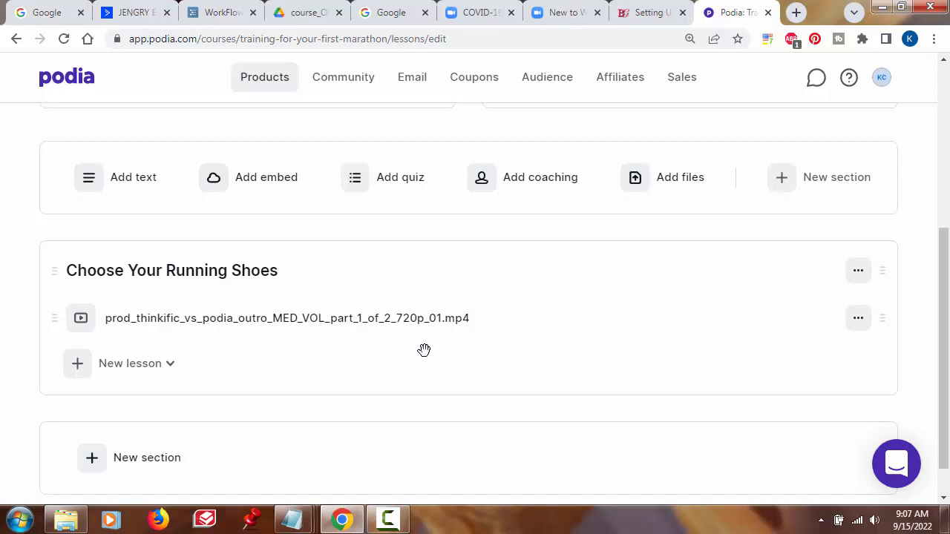
- Open the uploaded video lesson for editing and change its title to "Importance of Fabric and Cushioning Support"
click(413, 325)
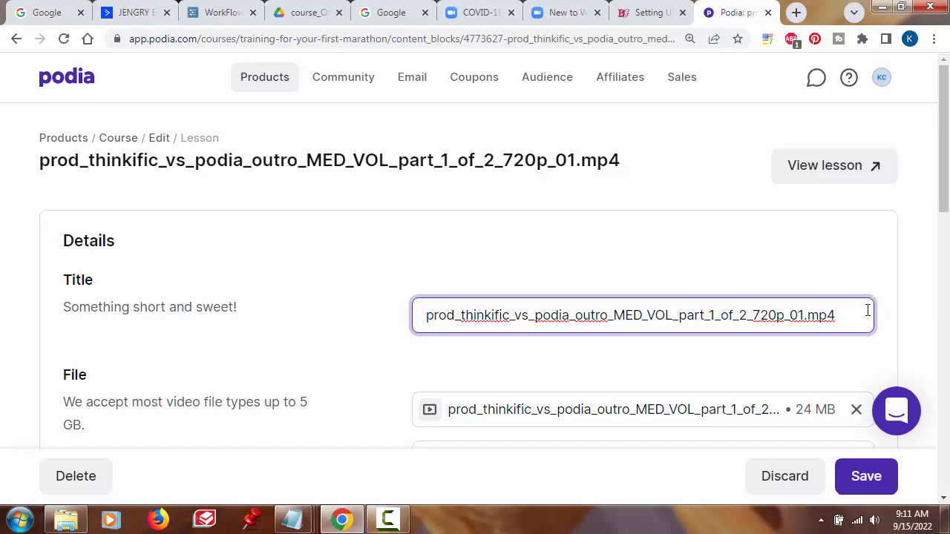
click(837, 315)
key(BackSpace)
key(BackSpace)
key(BackSpace)
key(BackSpace)
key(BackSpace)
key(BackSpace)
key(BackSpace)
key(BackSpace)
key(BackSpace)
key(BackSpace)
key(BackSpace)
key(BackSpace)
key(BackSpace)
key(BackSpace)
key(BackSpace)
key(BackSpace)
key(BackSpace)
key(BackSpace)
key(BackSpace)
key(BackSpace)
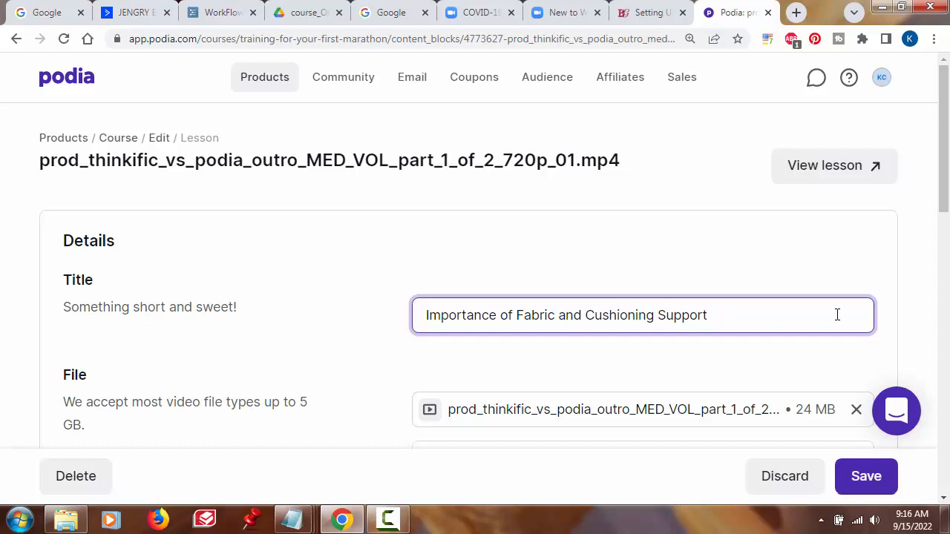
click(369, 366)
- Upload running_shoes_01.jpg as the lesson video's thumbnail
scroll(369, 369, down, 3)
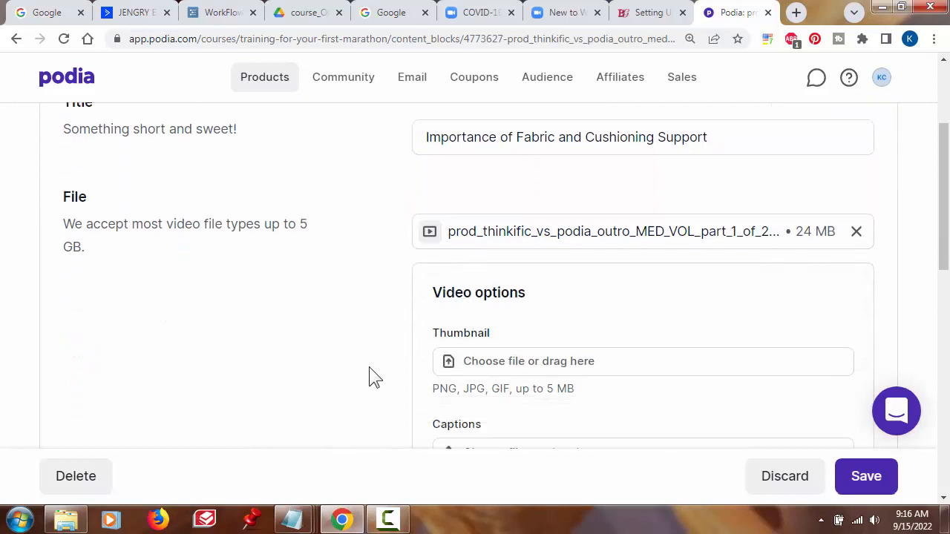
scroll(375, 377, down, 1)
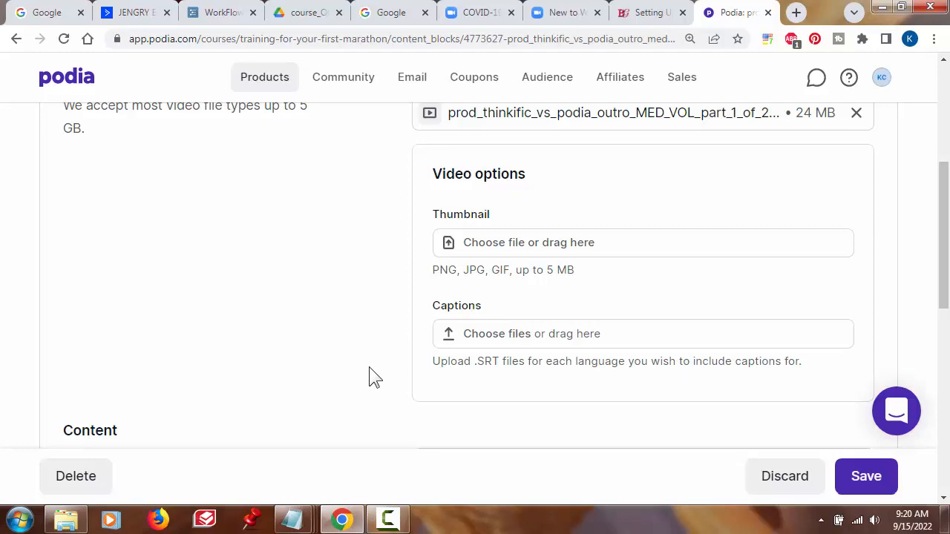
click(494, 250)
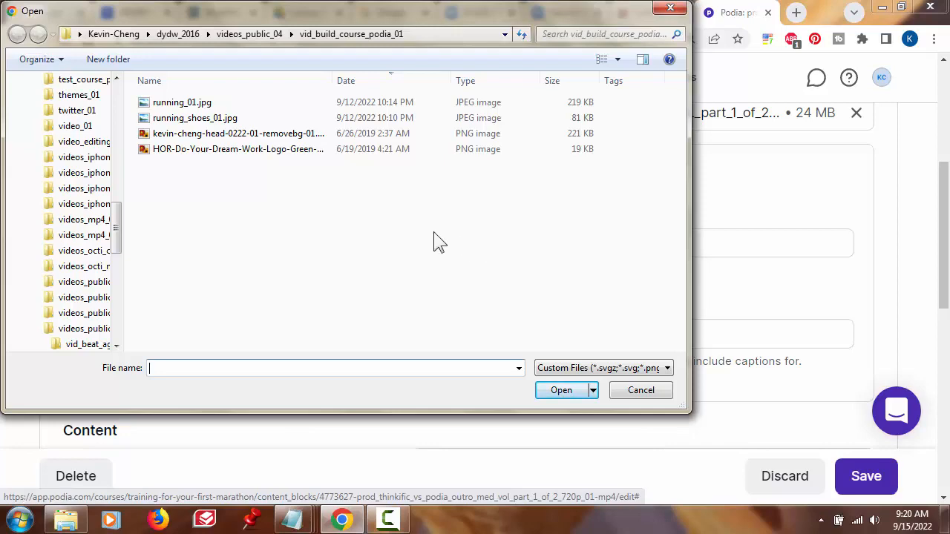
click(234, 118)
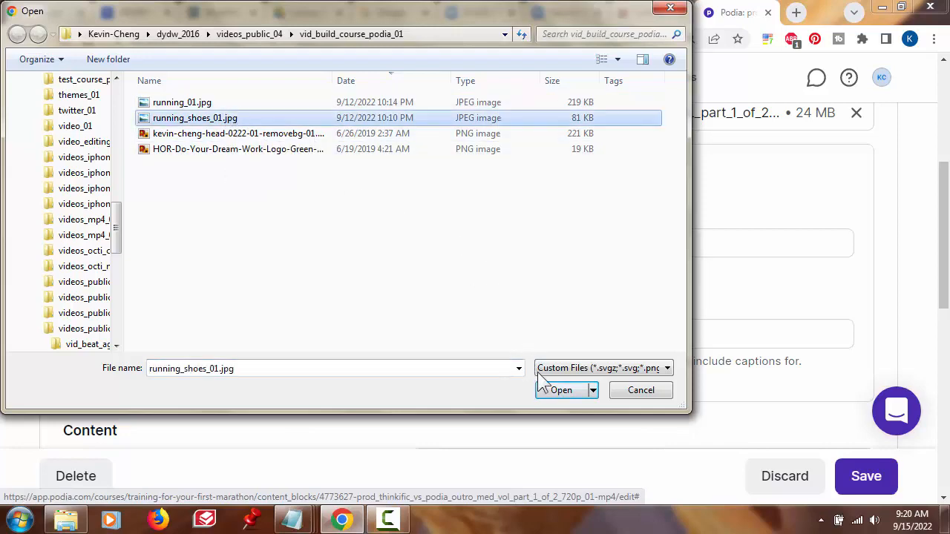
click(552, 391)
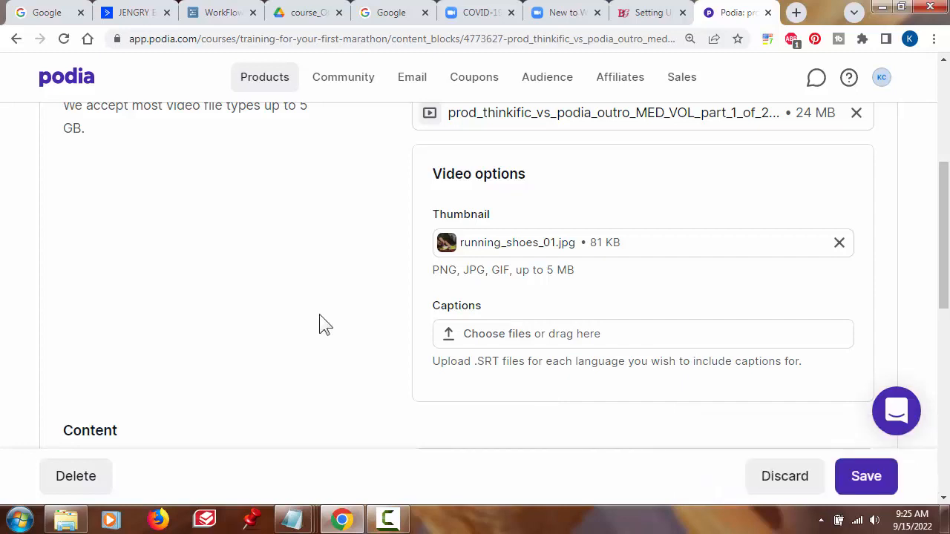
- Write lesson content about choosing the right fabric and correct type of cushioning support, explaining that this is crucial for long distance running
scroll(344, 380, down, 3)
scroll(349, 380, down, 1)
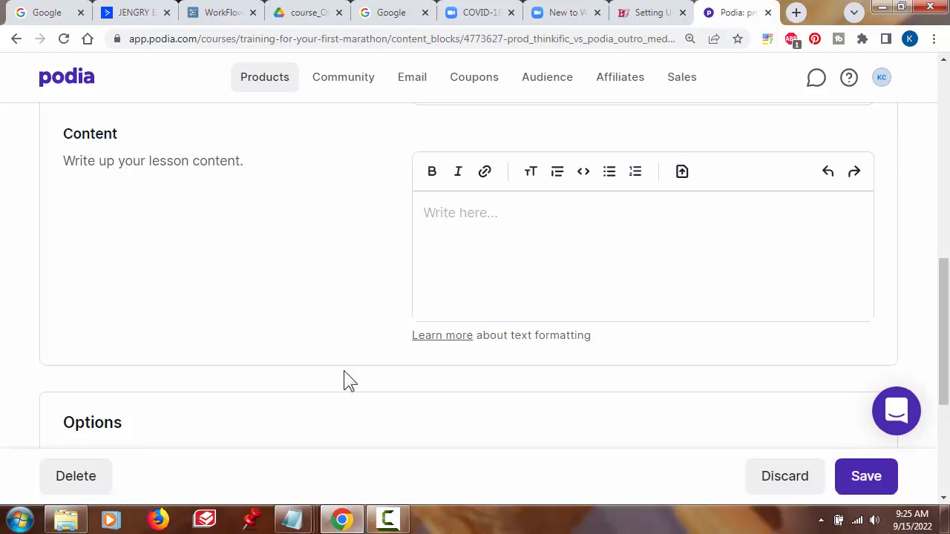
click(482, 216)
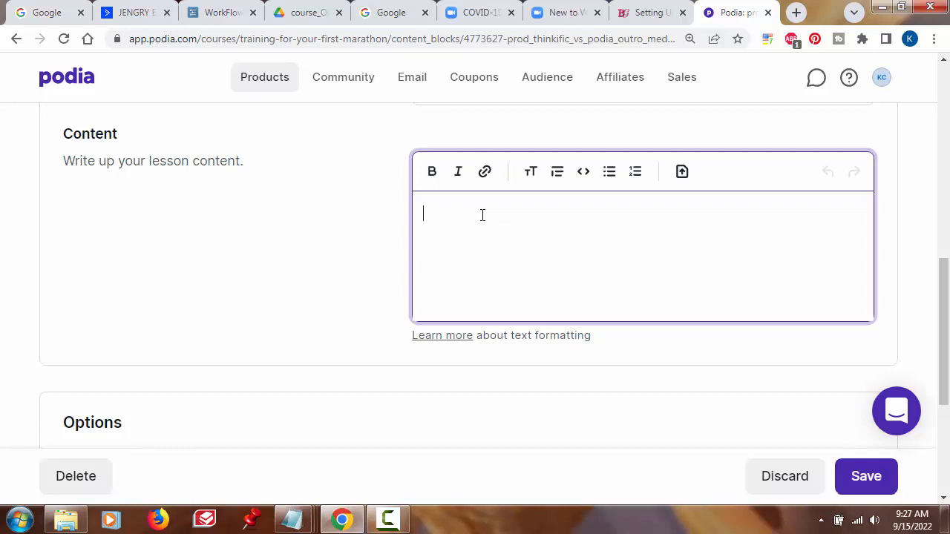
key(Return)
key(Return)
key(Return)
key(Return)
key(Return)
key(Return)
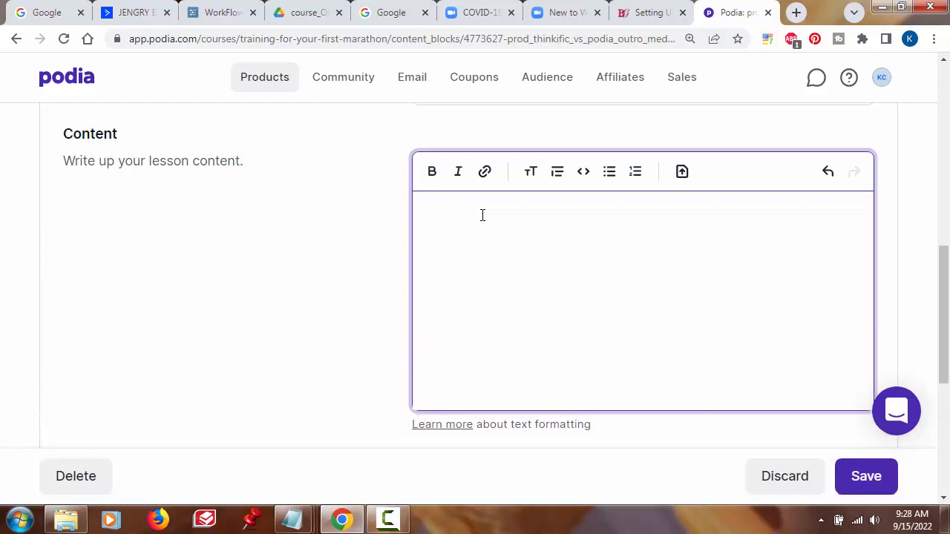
key(Return)
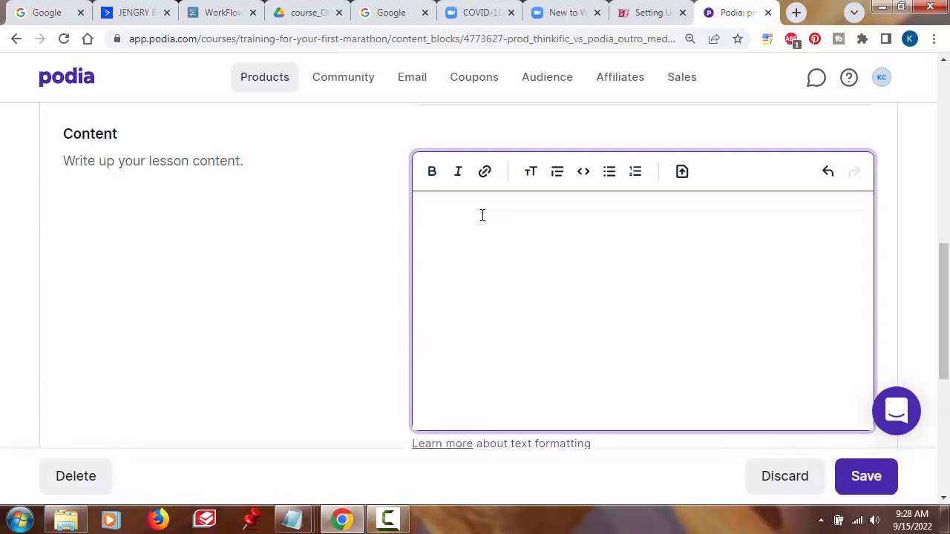
key(Return)
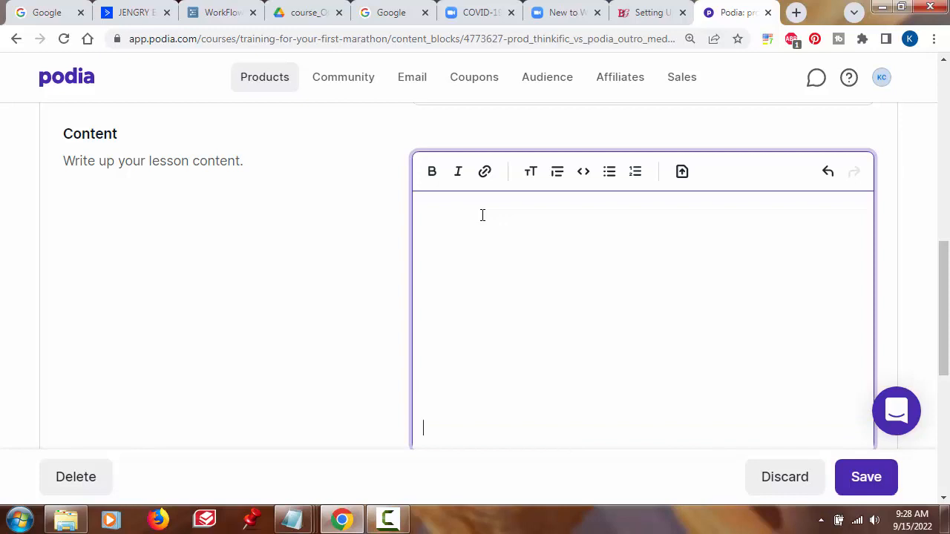
scroll(482, 216, down, 1)
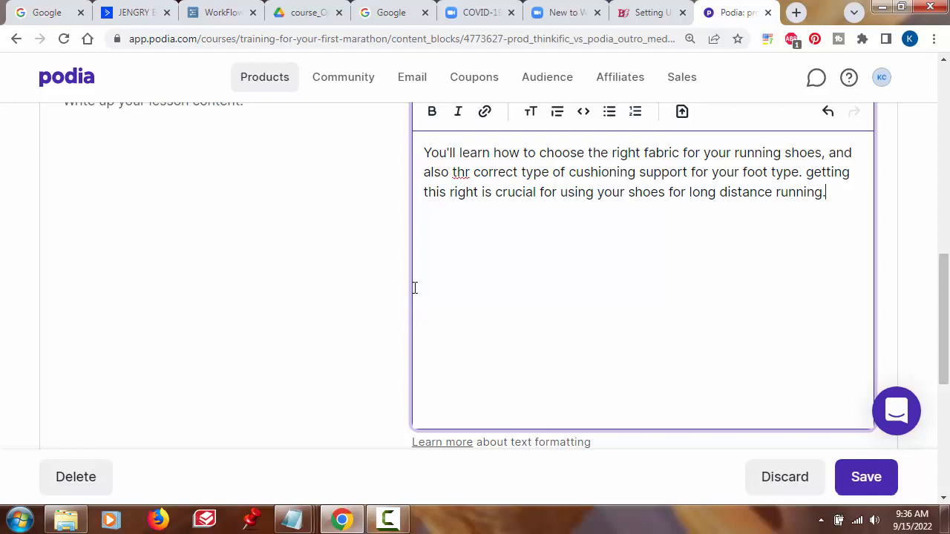
- Enable the store preview so site visitors can preview the lesson, and save the lesson
scroll(414, 288, down, 1)
scroll(386, 286, down, 4)
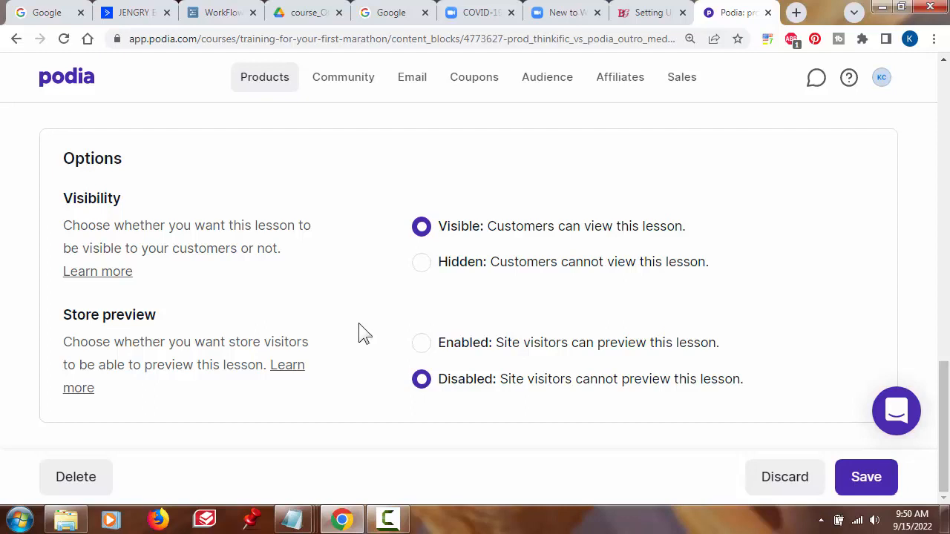
click(423, 344)
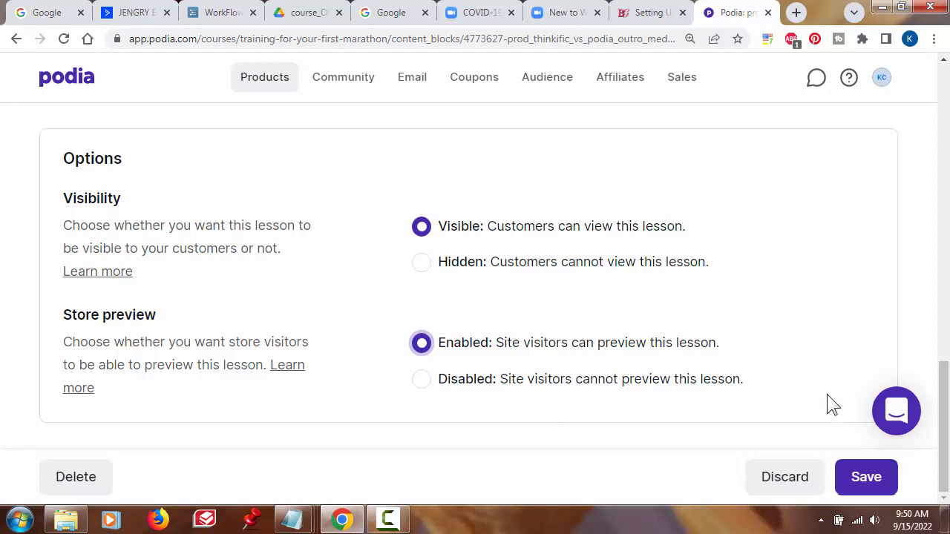
click(866, 481)
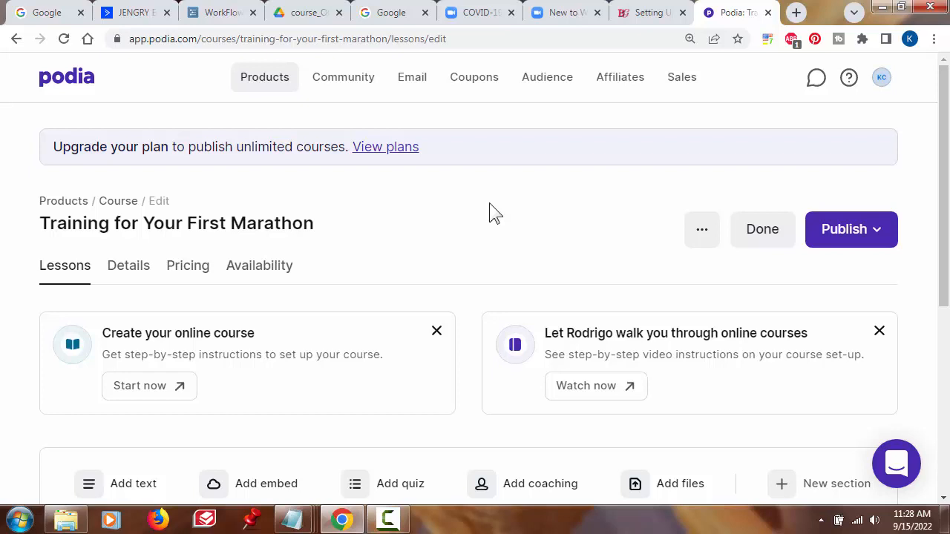
- View the course as a customer, open the "Importance of Fabric and Cushioning Support" lesson, and check its video playback and text
click(702, 232)
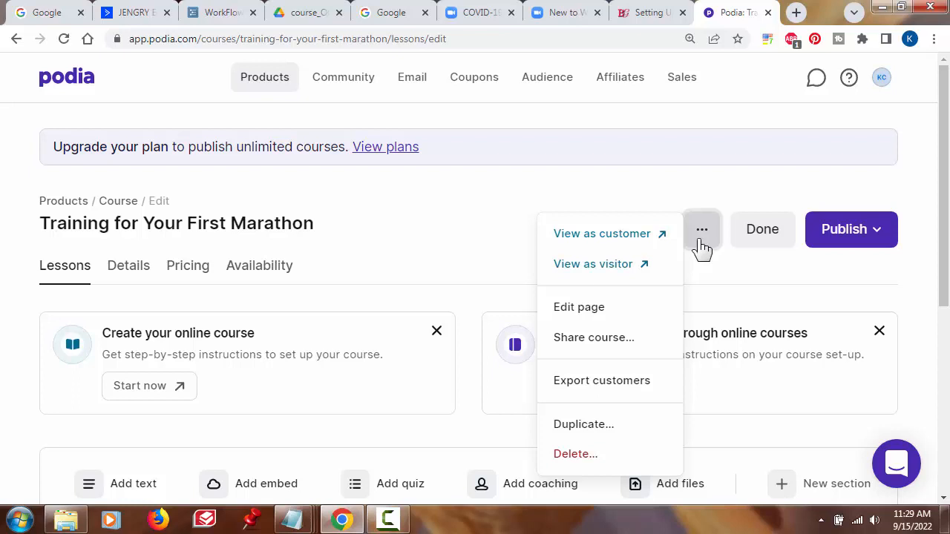
click(641, 238)
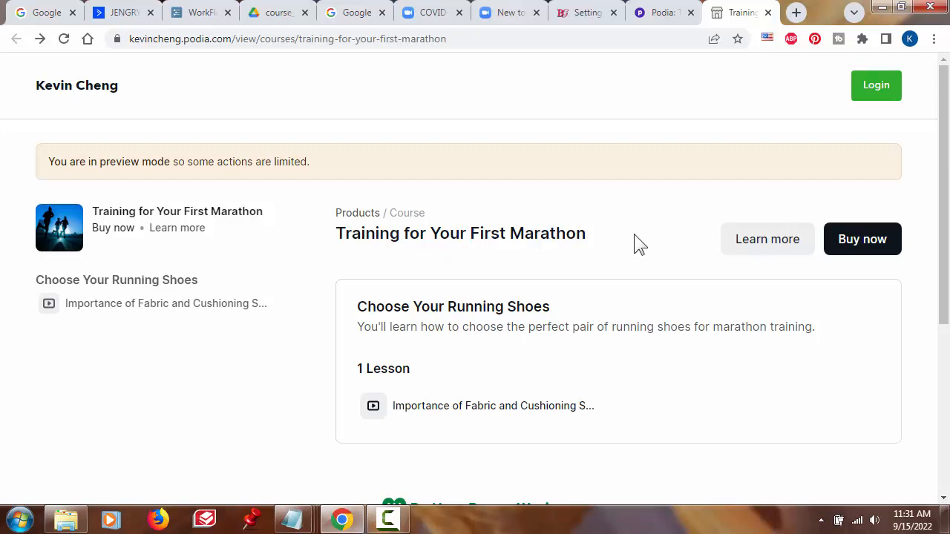
click(547, 416)
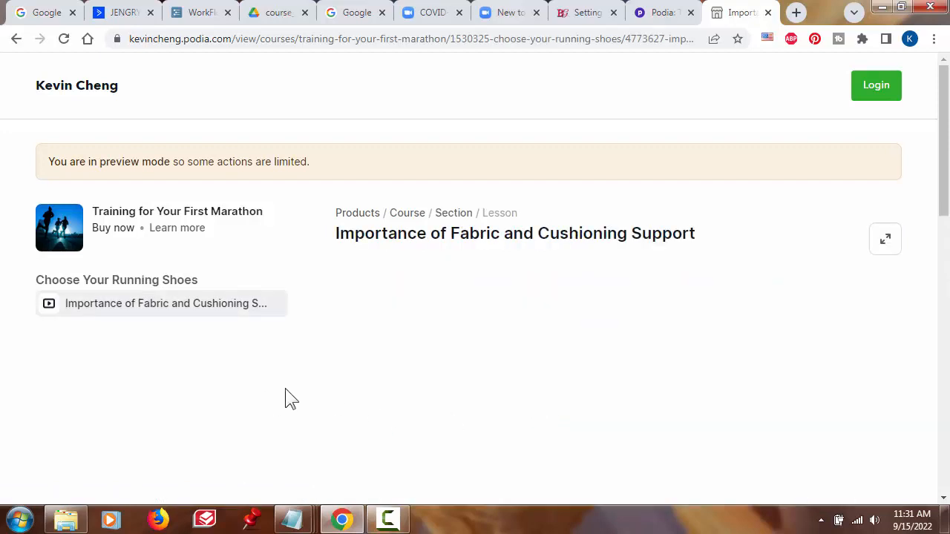
scroll(292, 385, down, 2)
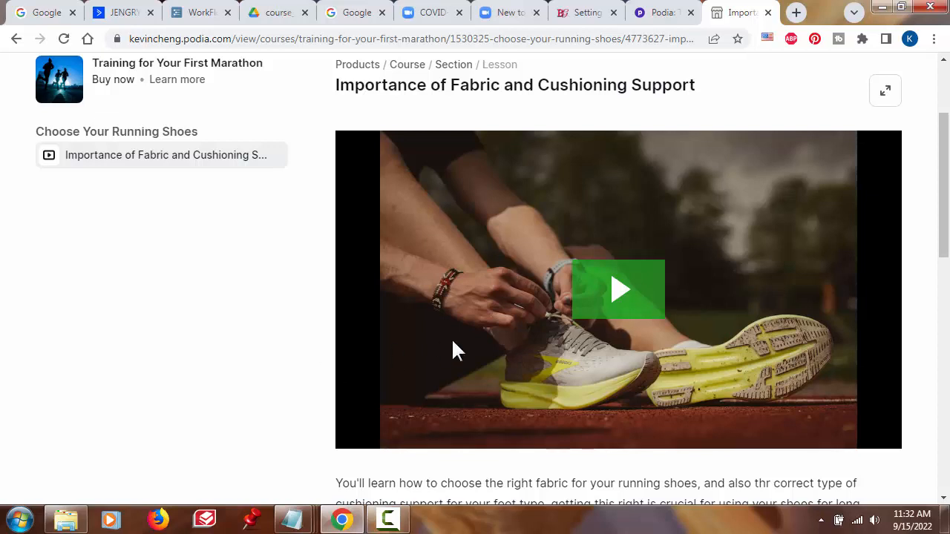
click(613, 305)
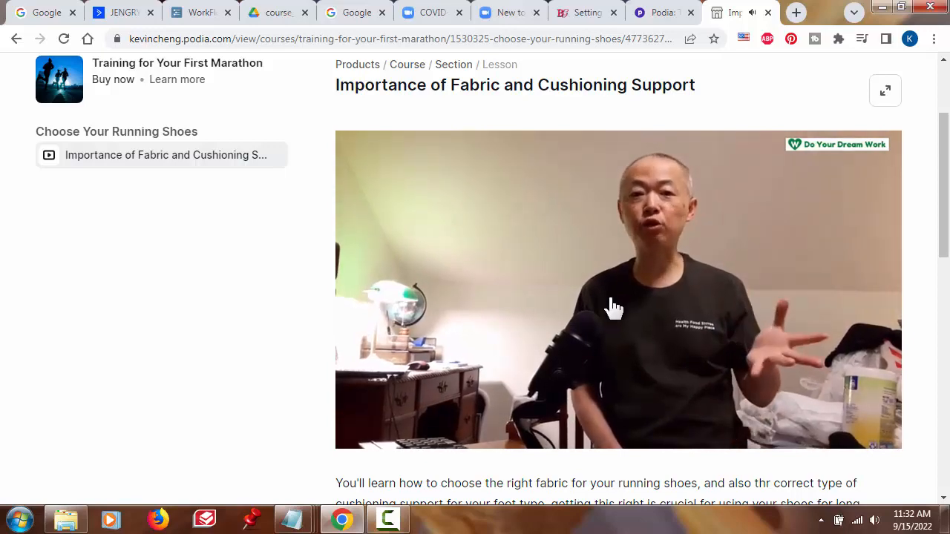
click(610, 303)
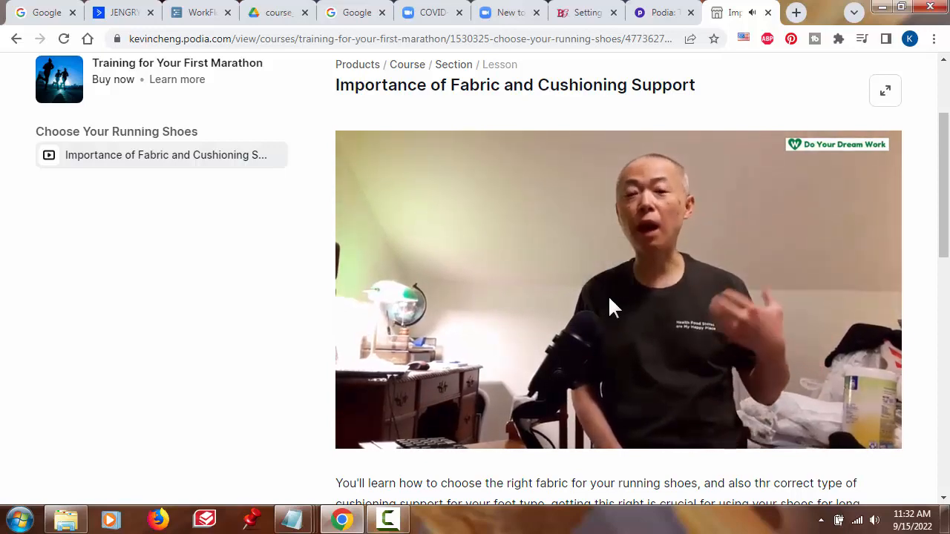
scroll(609, 300, down, 2)
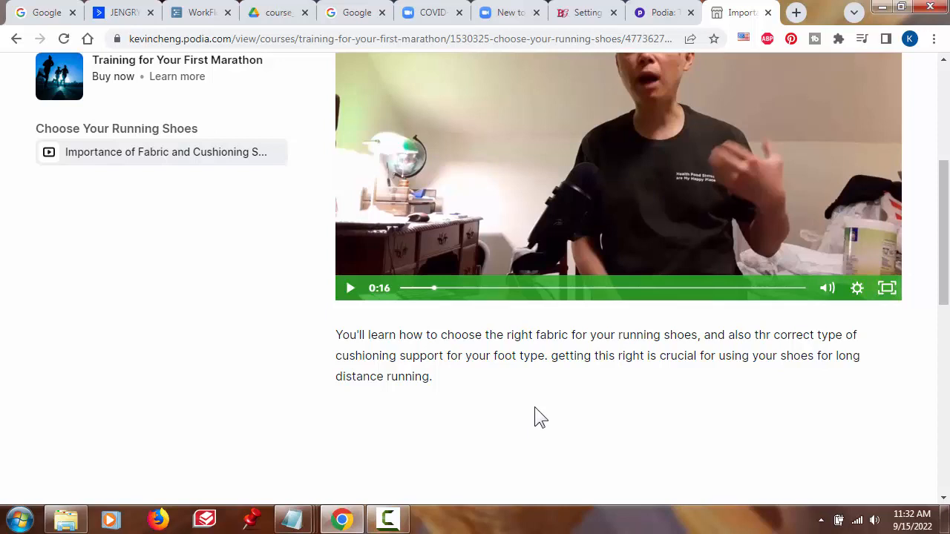
- Look over the previewed lesson page from its written content down to the comments area and back up
scroll(534, 407, down, 1)
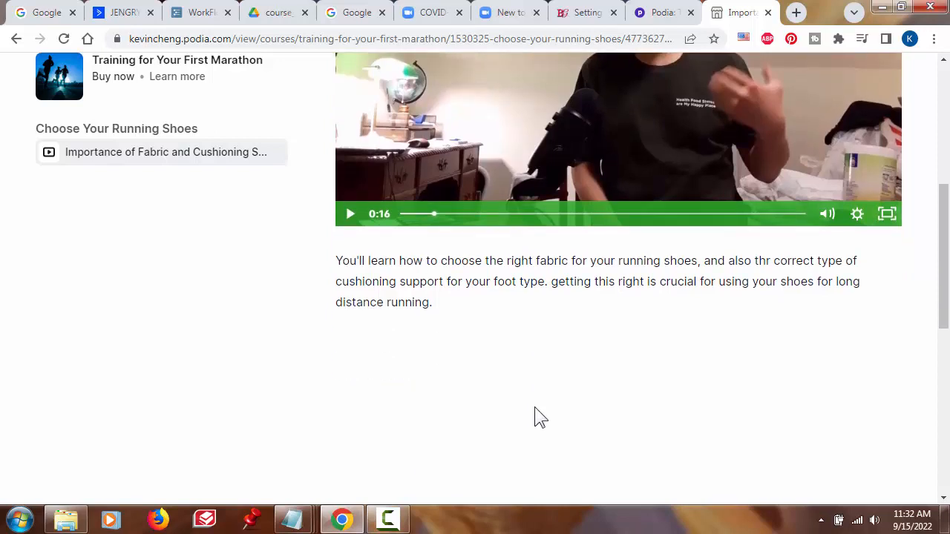
scroll(468, 394, down, 3)
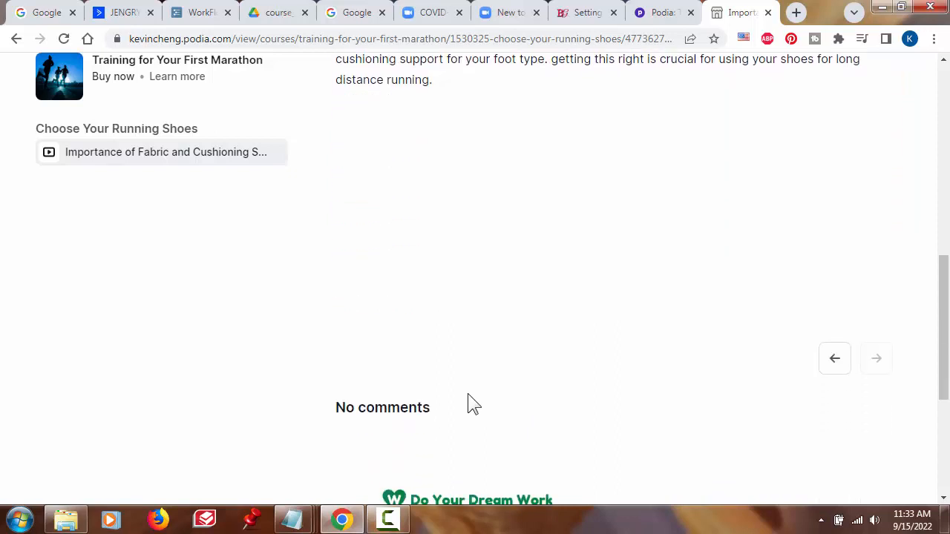
scroll(469, 395, up, 6)
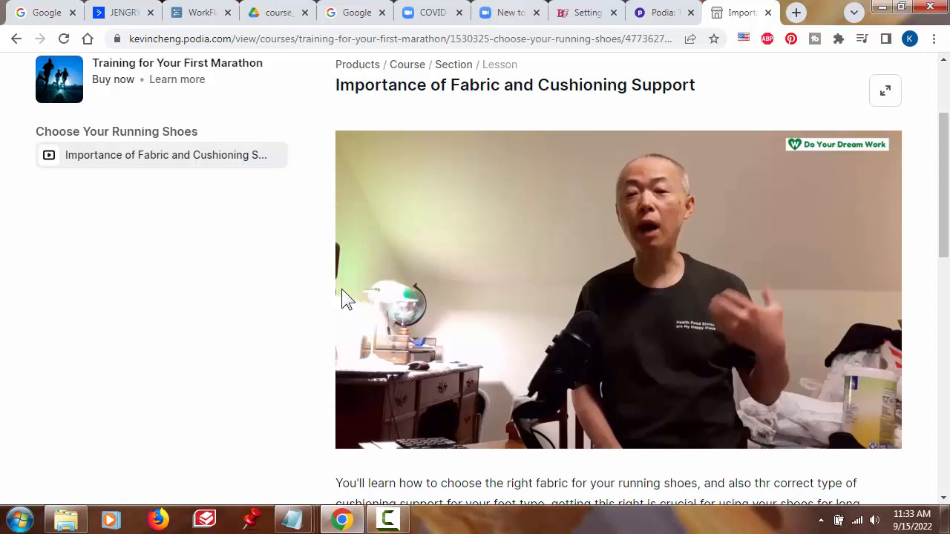
- Return to the course editor and open the "Importance of Fabric and Cushioning Support" lesson for editing at its content
click(673, 23)
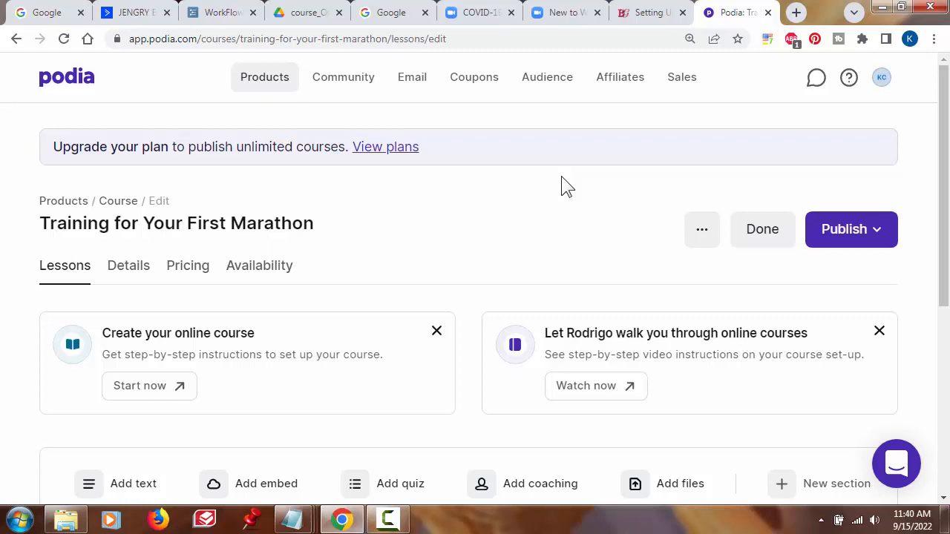
scroll(527, 221, down, 5)
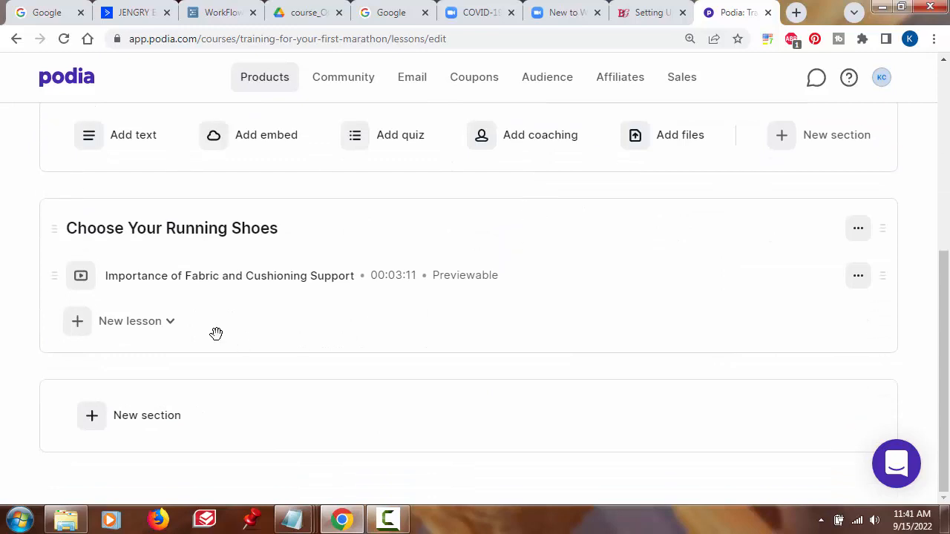
click(255, 276)
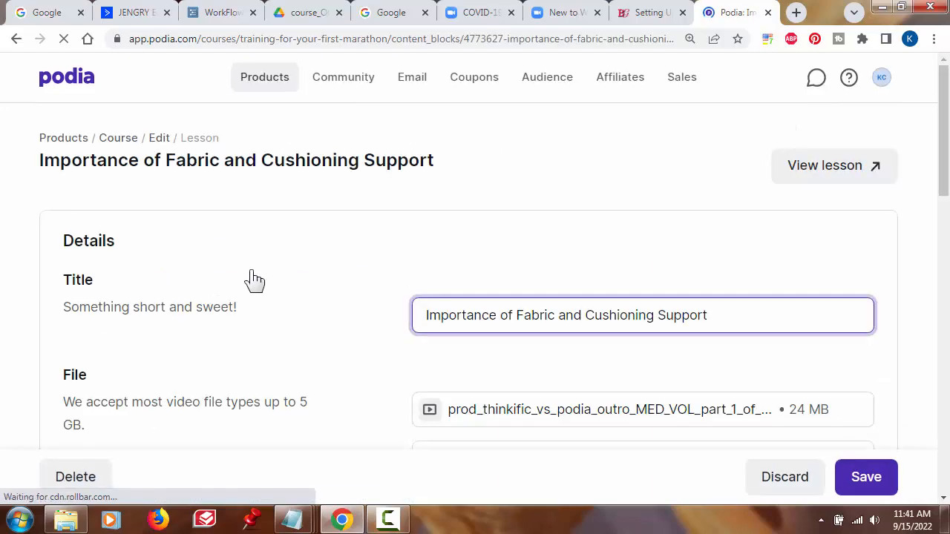
scroll(338, 338, down, 2)
scroll(339, 339, down, 7)
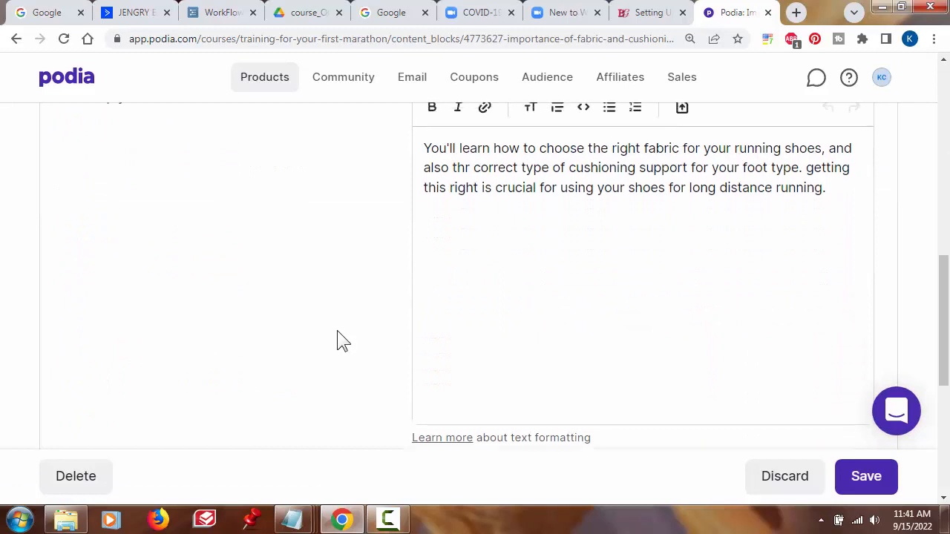
- Attach 9-Awesome-Tech-Tools-for-Creating-Your-Online-Courses-KC-DYDW.pdf to the lesson content above the existing paragraph
scroll(339, 341, up, 1)
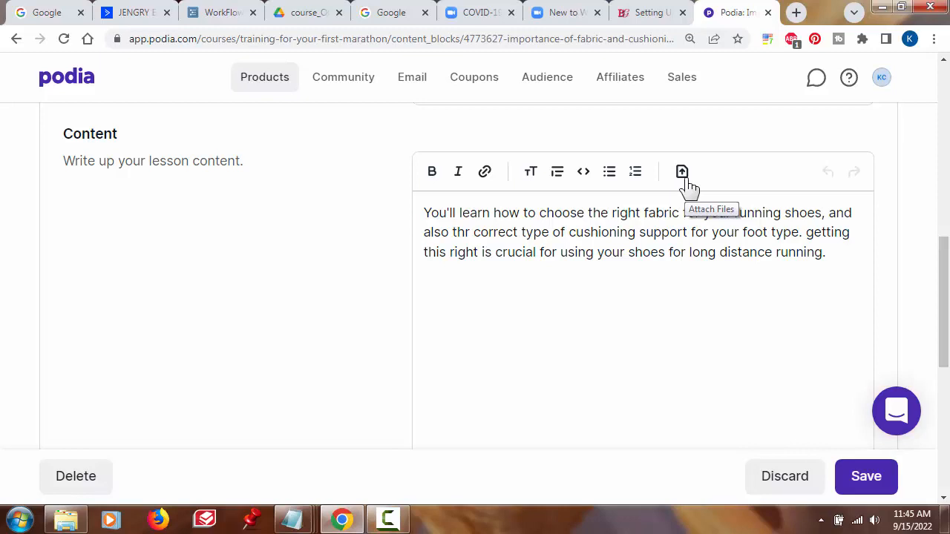
click(687, 180)
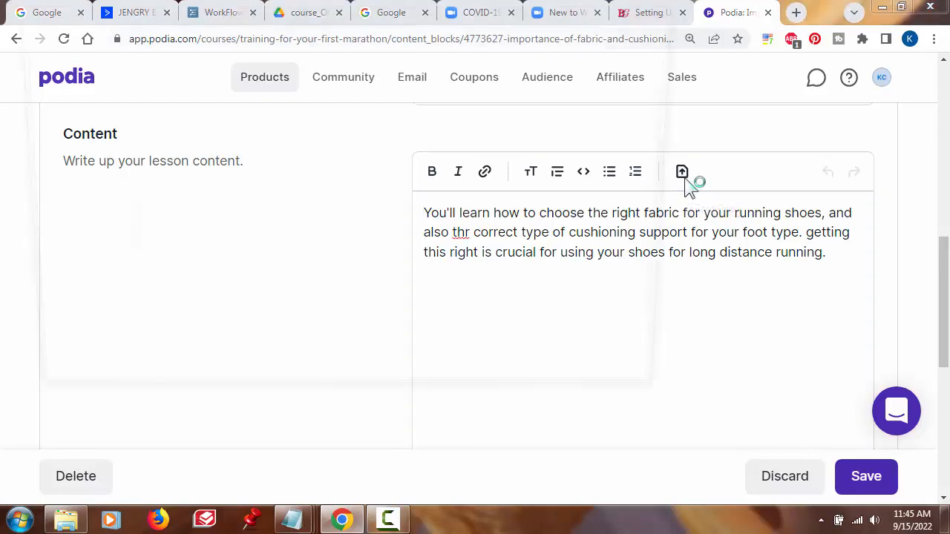
click(289, 321)
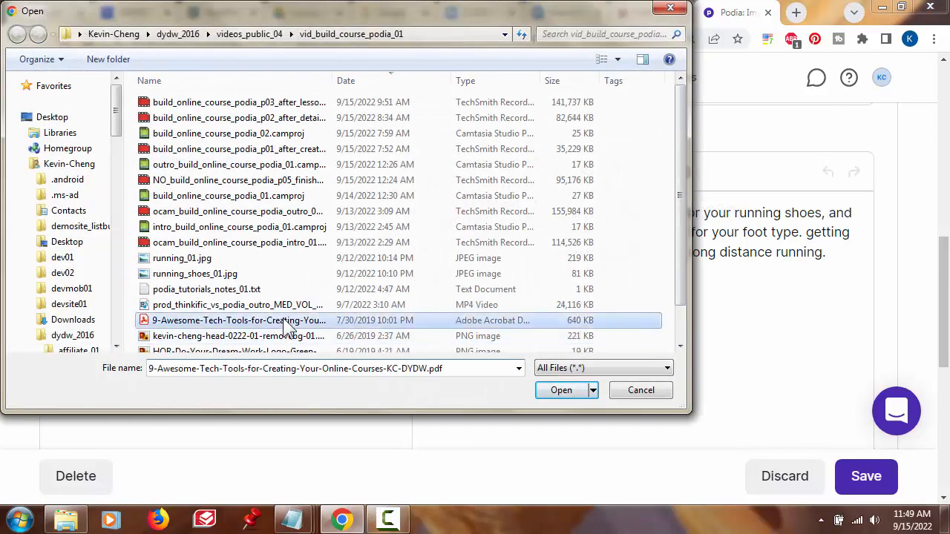
click(559, 394)
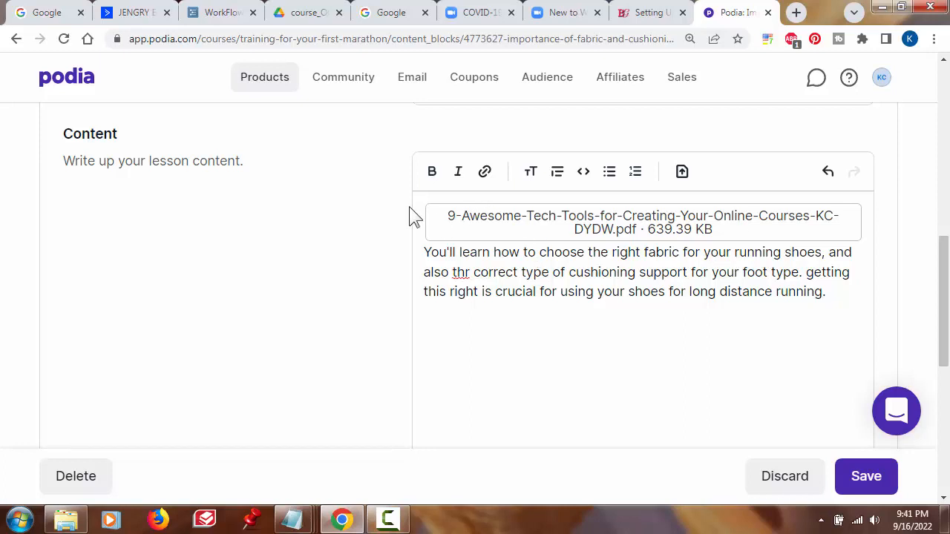
- Add the line "Summary Diagram for Reference" above the attached PDF in the lesson content
click(466, 197)
key(Return)
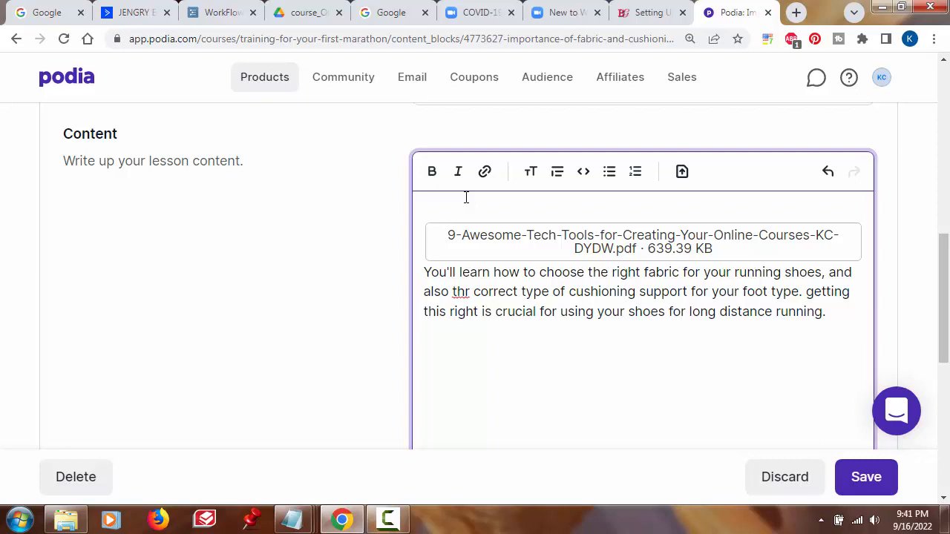
text(Summary Diagram for Reference)
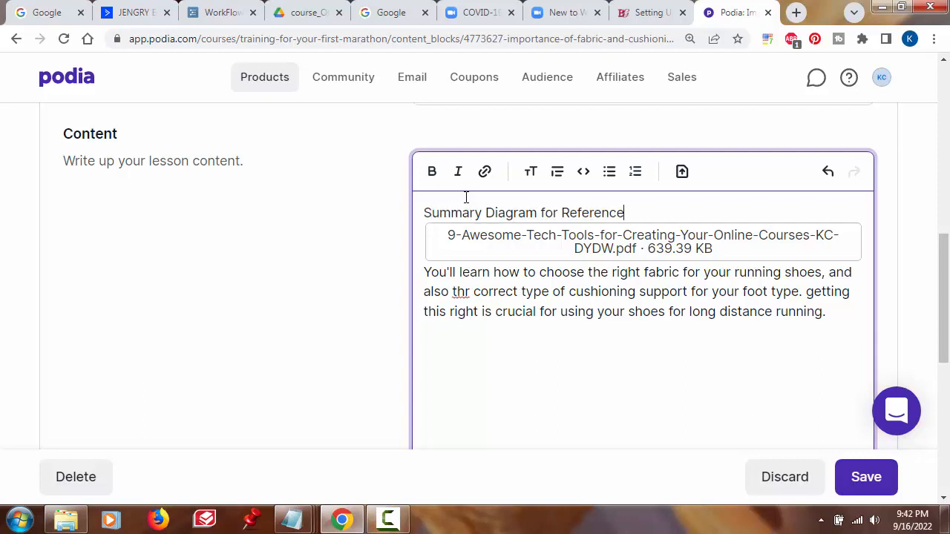
- Add the line "Action Steps to Take:" between the attached PDF and the paragraph, with blank lines around it
click(868, 249)
key(Return)
key(Return)
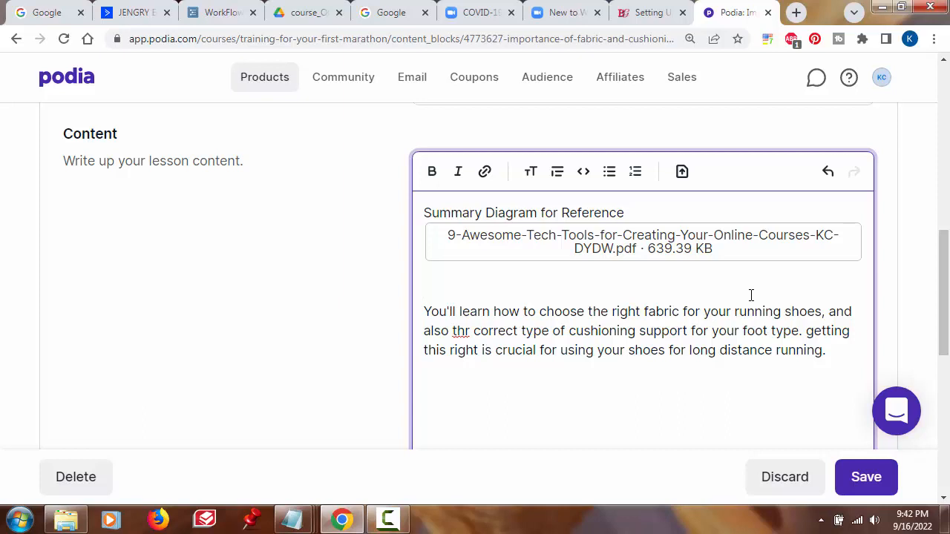
text(Action Steps to)
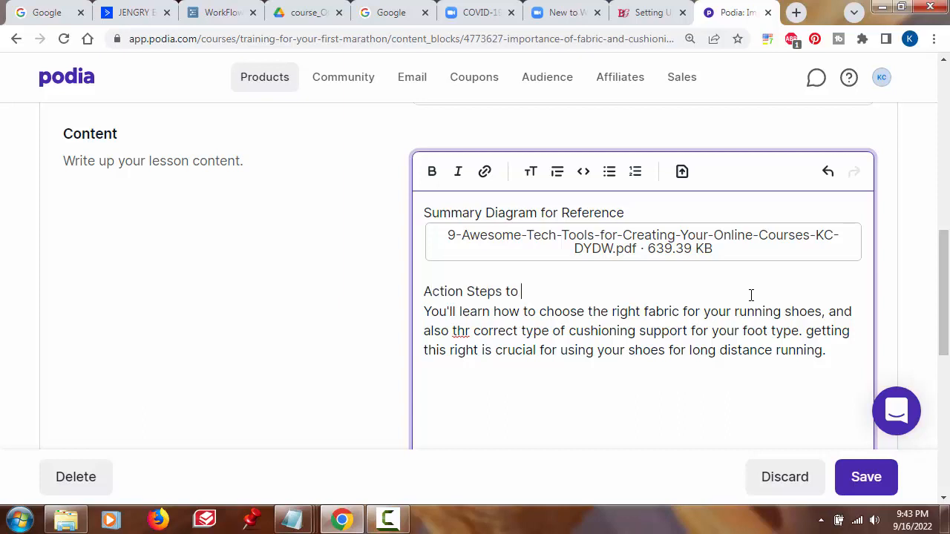
text( Take:)
key(Return)
- Start a numbered list below the paragraph with the items "Do this first" and "Do this step next."
click(832, 369)
key(Return)
key(Return)
text(Do this first)
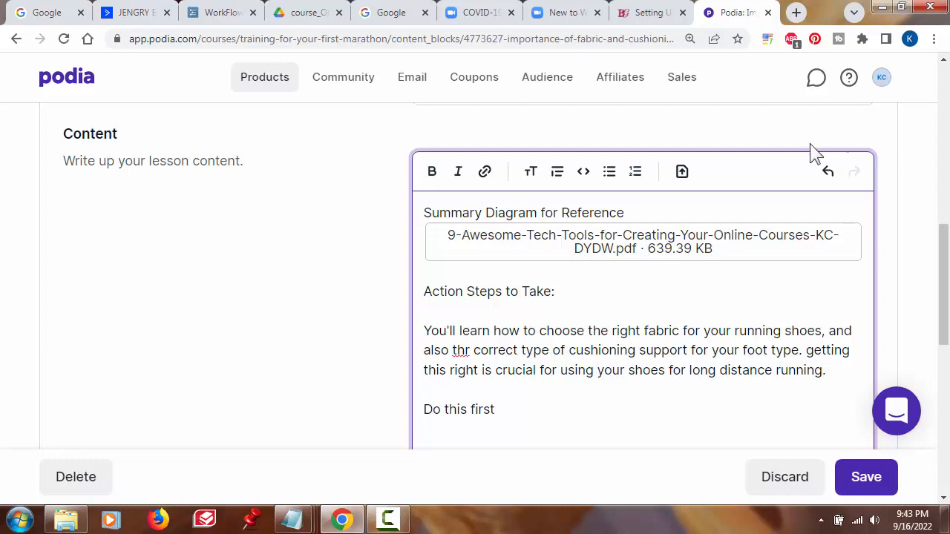
click(640, 177)
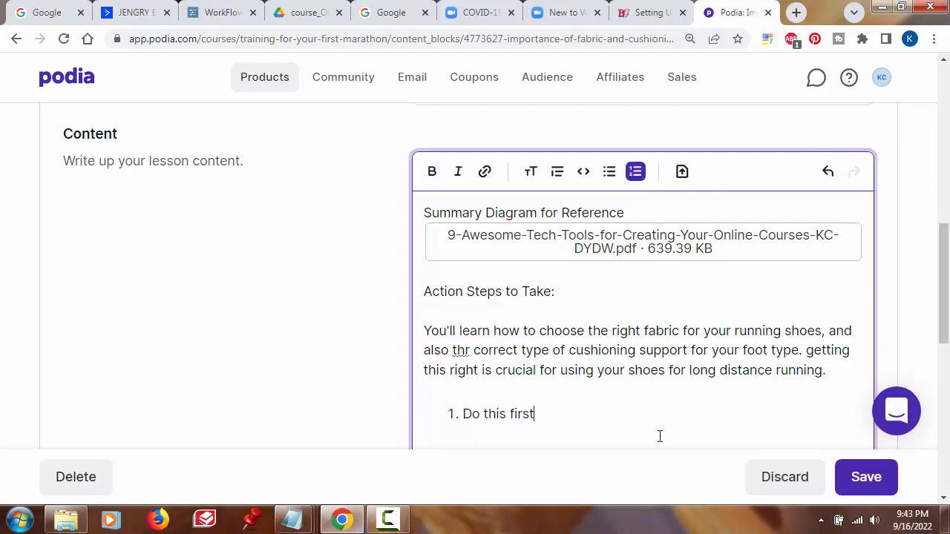
key(Return)
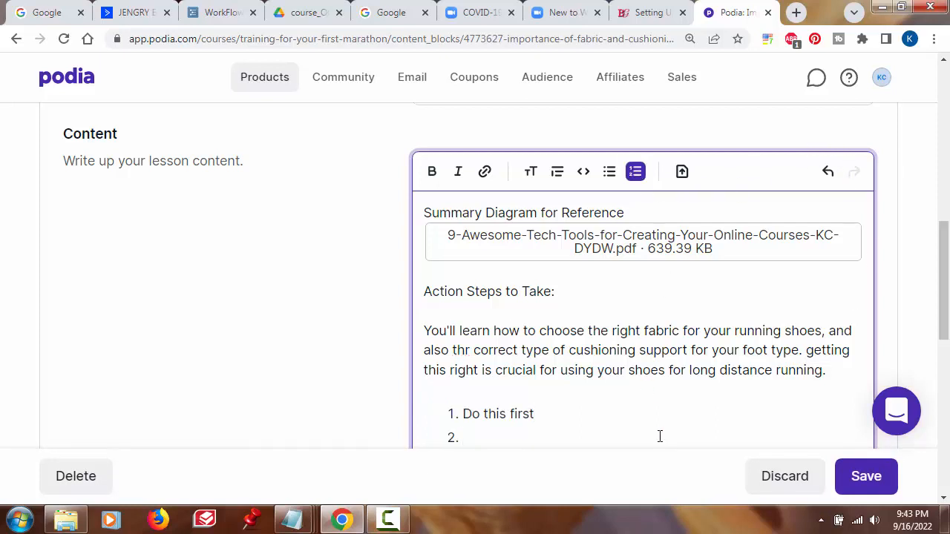
text(2 Do this step next.)
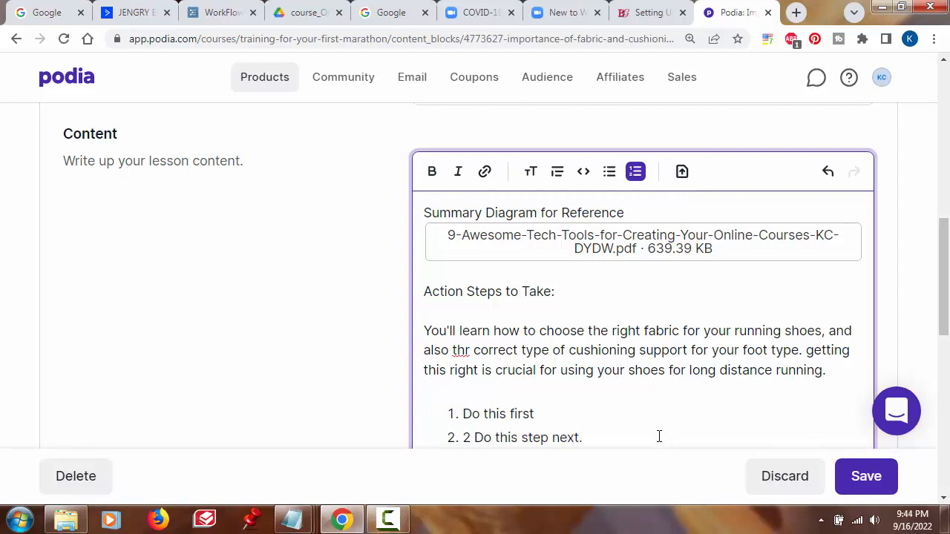
- Remove the extra 2 from the second list item's text and add "Do this step last." as the third item
key(Return)
text(3)
key(BackSpace)
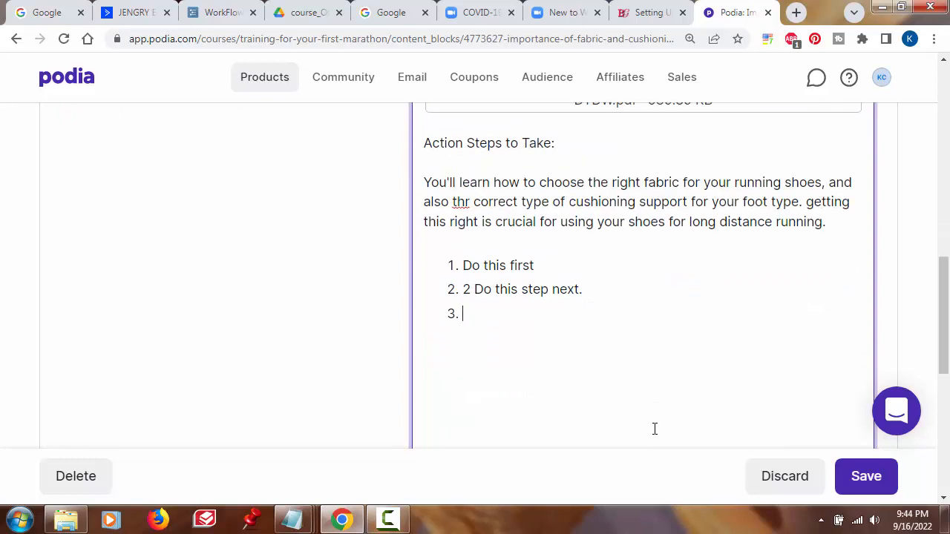
key(BackSpace)
key(BackSpace)
click(481, 312)
text(Do this step last.)
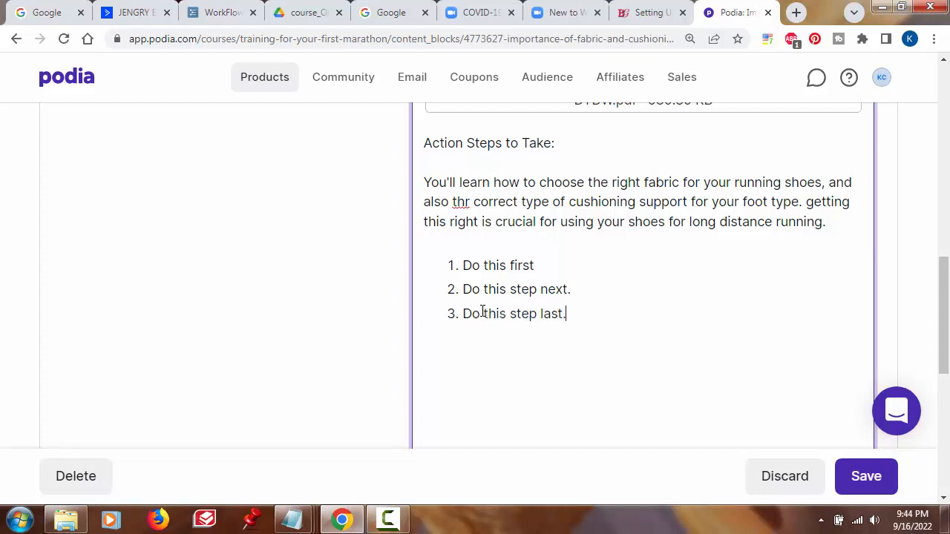
- Review the lesson content with its attachment and numbered list, and save the lesson
scroll(662, 323, up, 1)
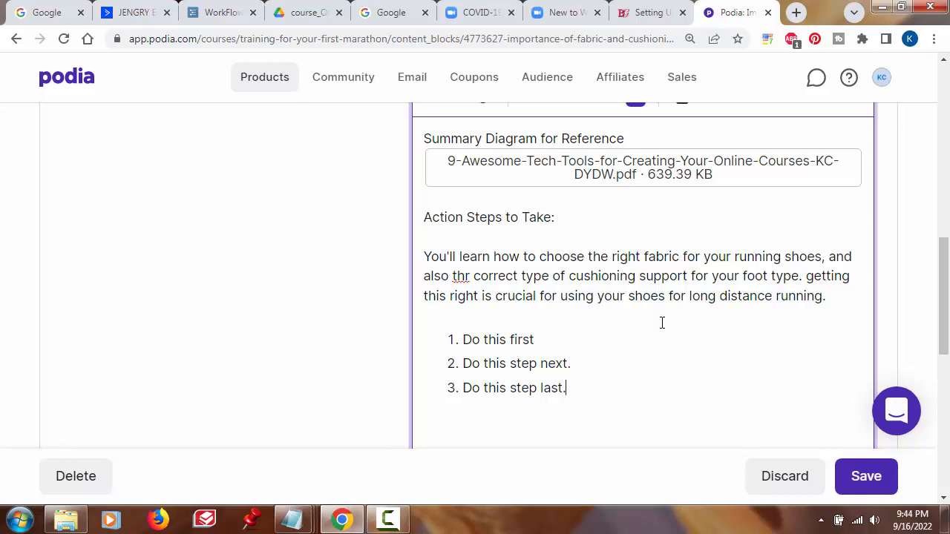
scroll(662, 323, up, 1)
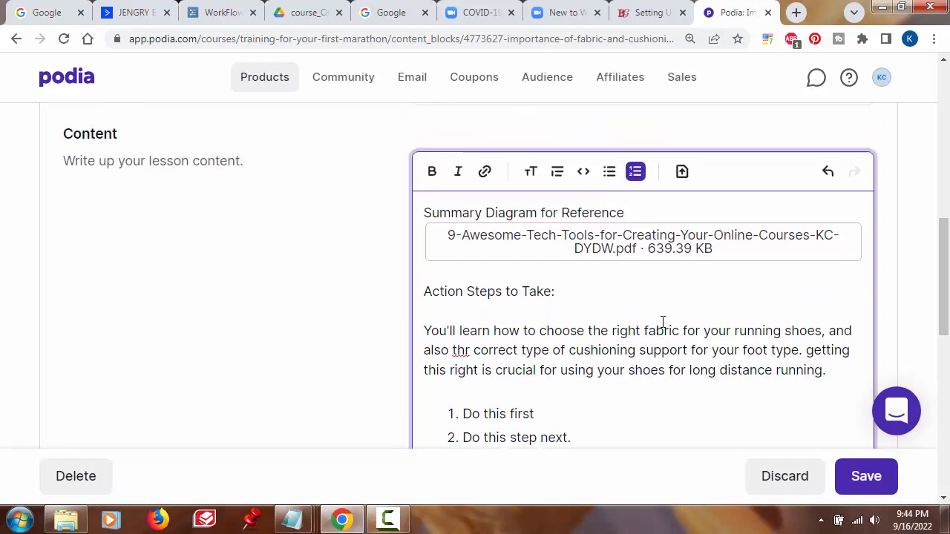
scroll(662, 322, down, 1)
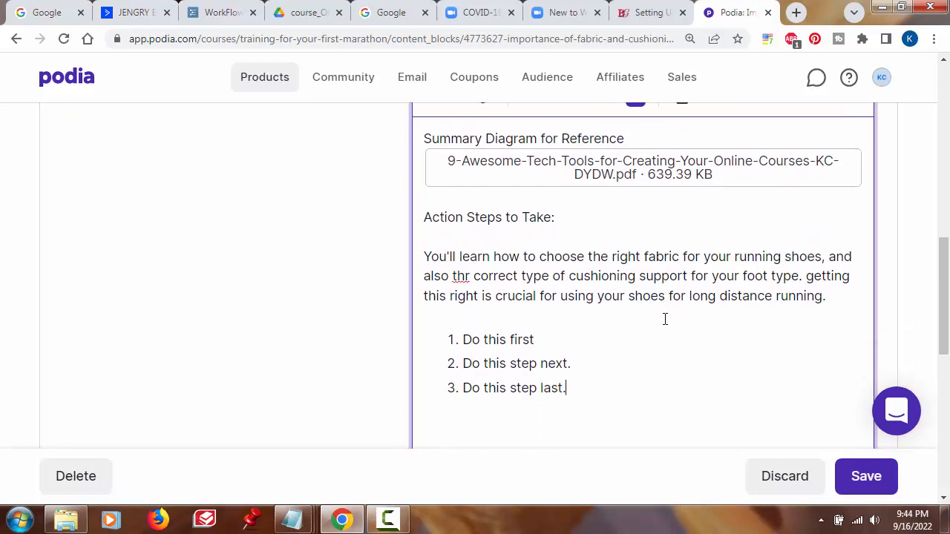
click(875, 484)
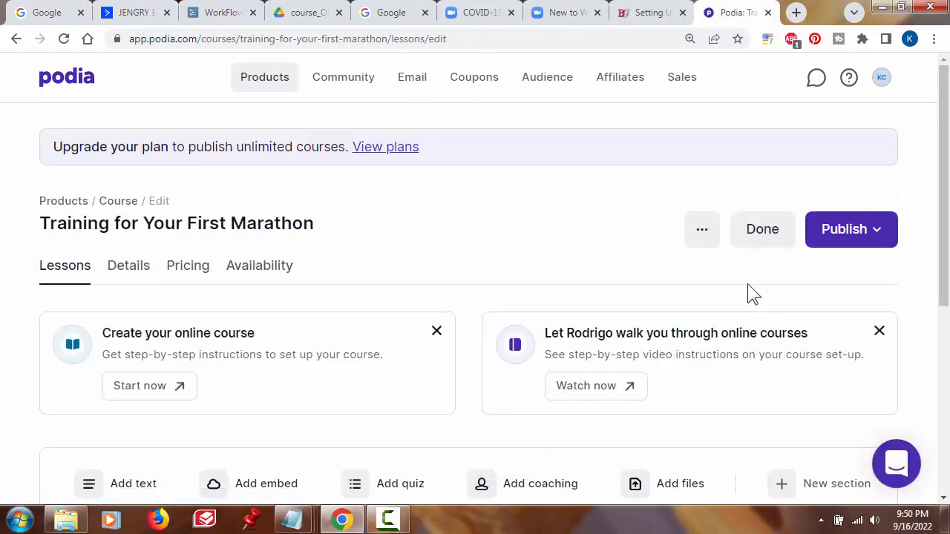
- View the course as a customer, open the "Importance of Fabric and Cushioning Support" lesson, and check its attachment and action steps
click(707, 236)
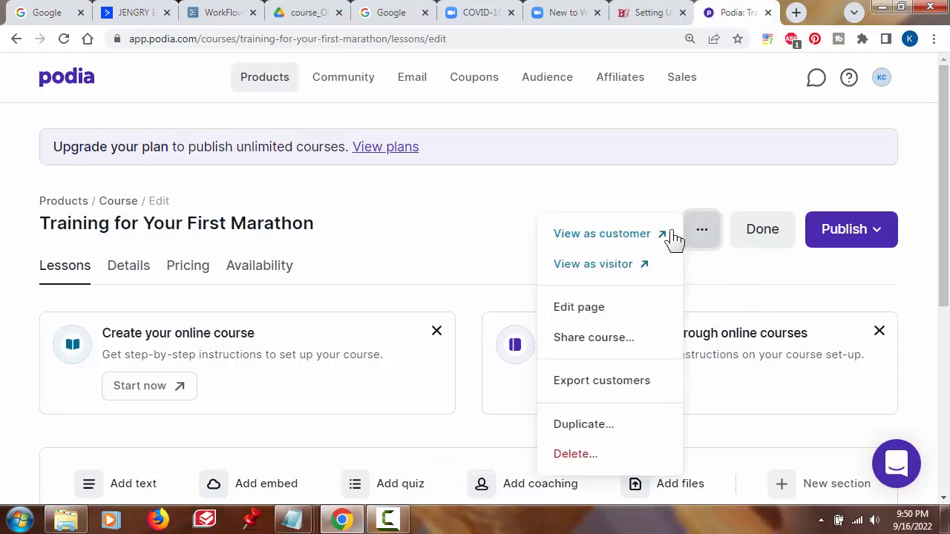
click(629, 249)
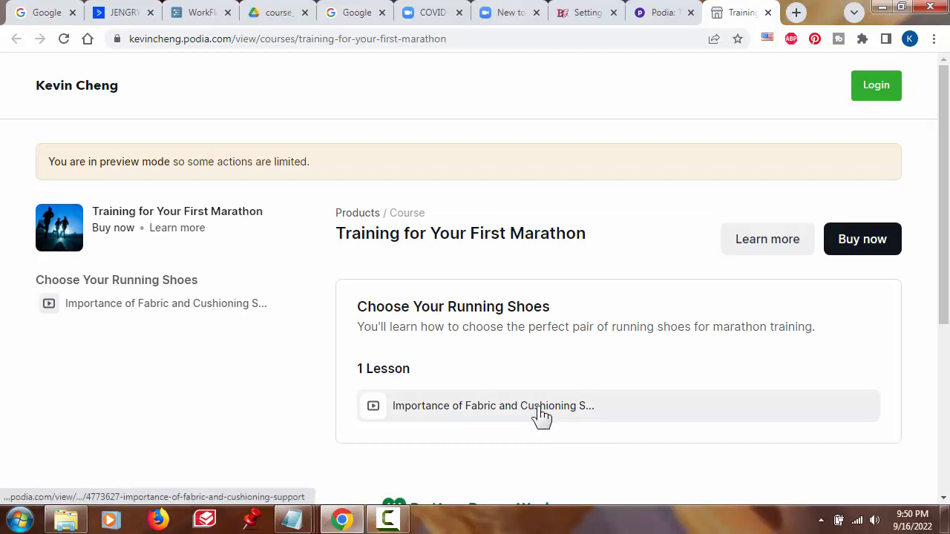
click(544, 415)
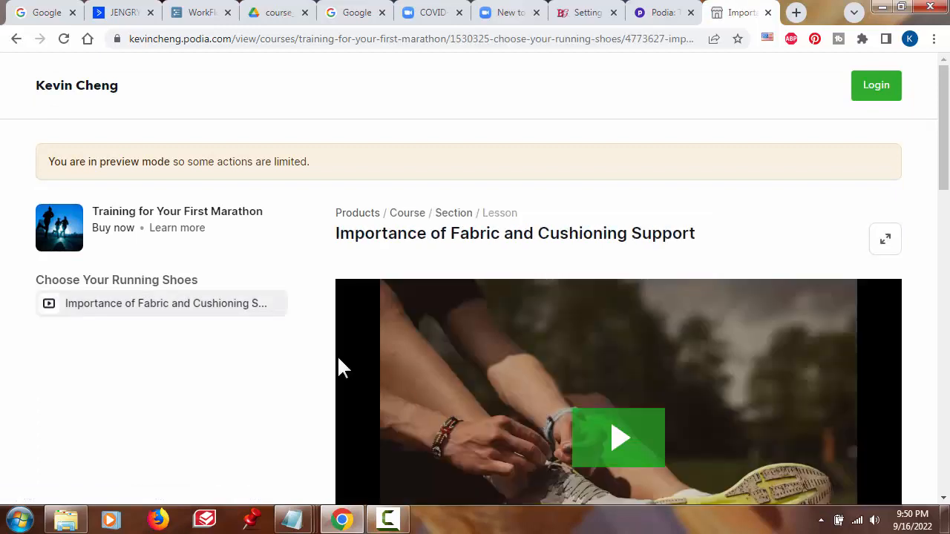
scroll(315, 346, down, 1)
scroll(315, 347, down, 1)
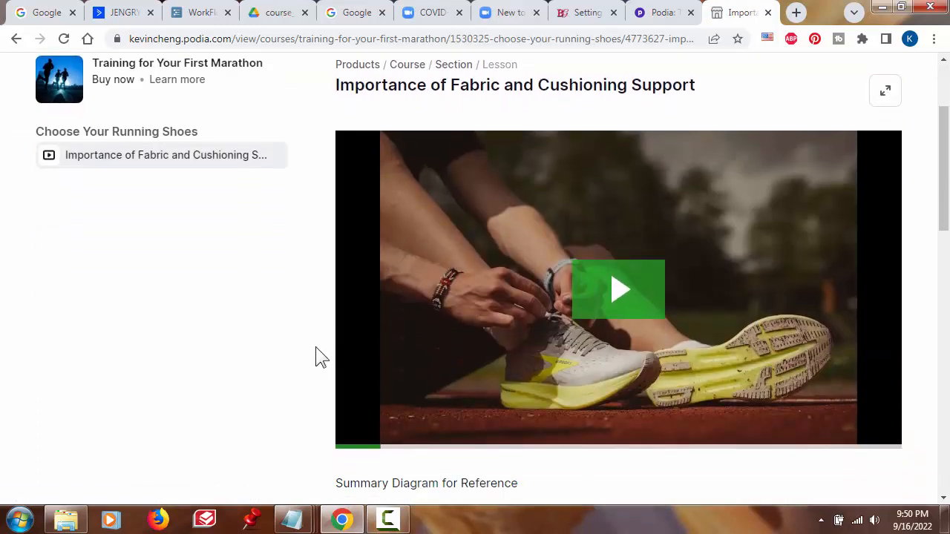
scroll(315, 346, down, 4)
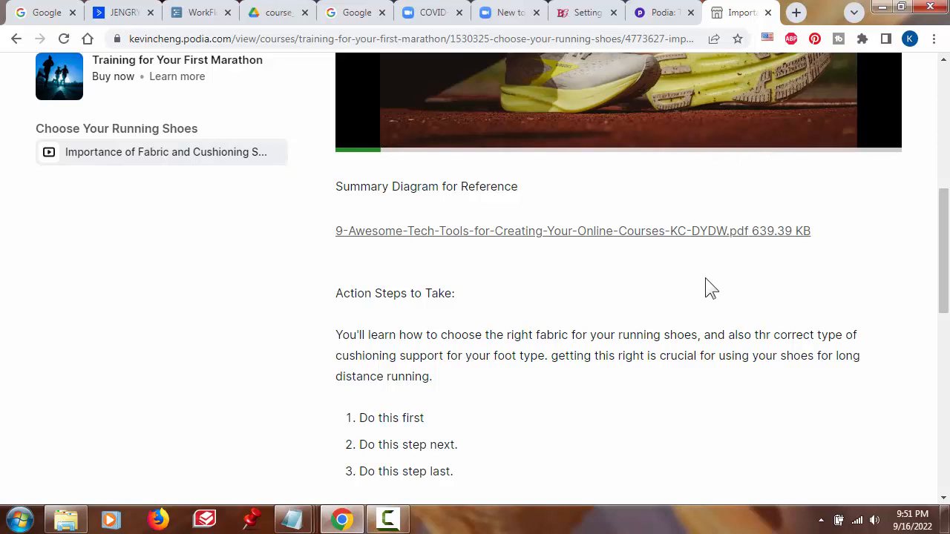
scroll(705, 281, down, 1)
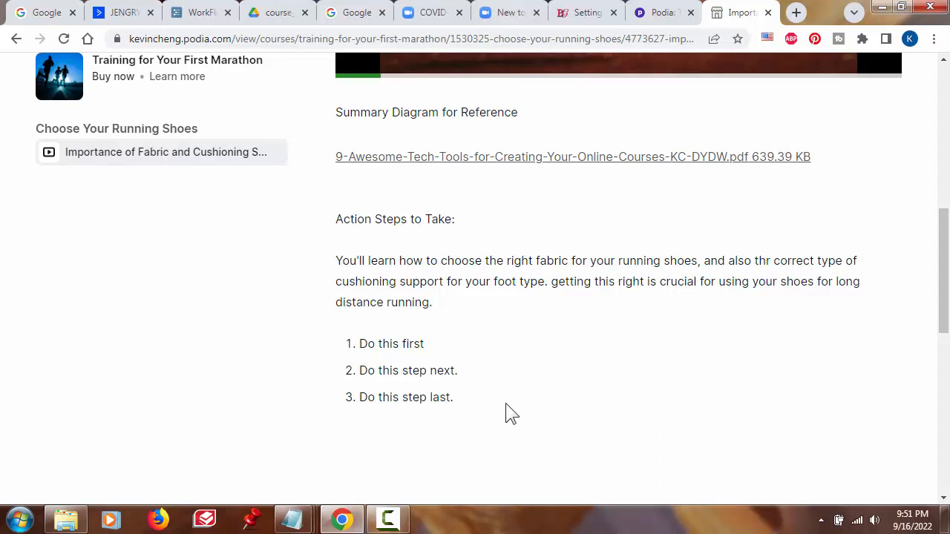
- Open the attached PDF from the lesson page, browse through its pages, and close it
click(692, 157)
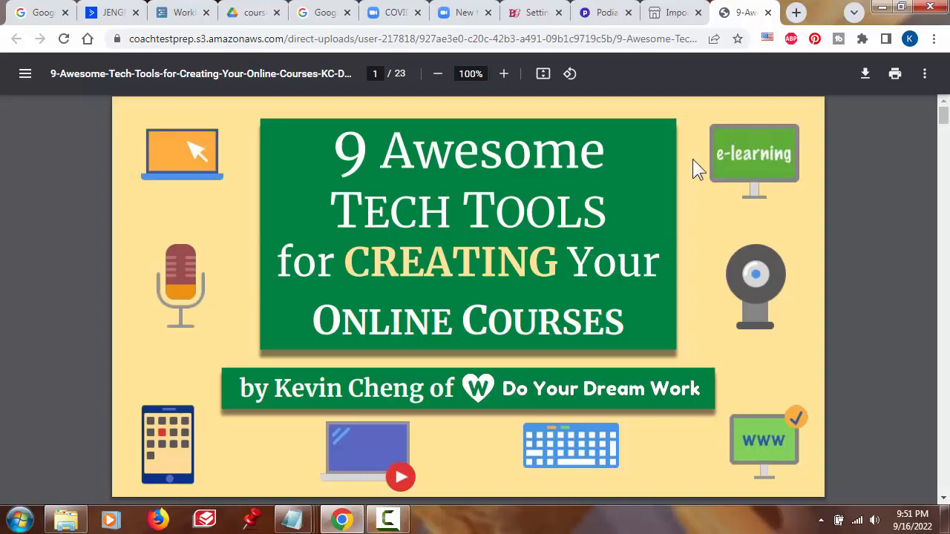
scroll(692, 159, down, 15)
scroll(692, 160, down, 20)
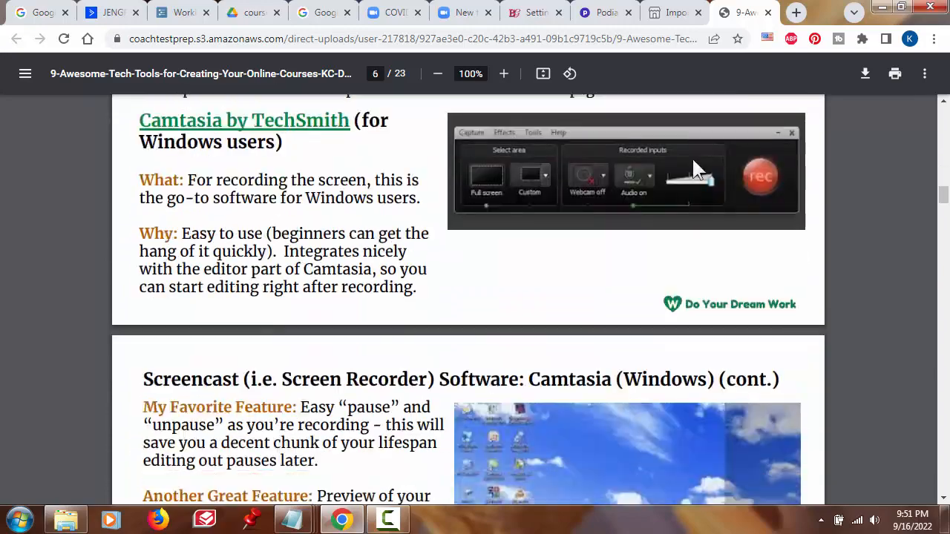
scroll(692, 159, down, 20)
scroll(692, 159, down, 4)
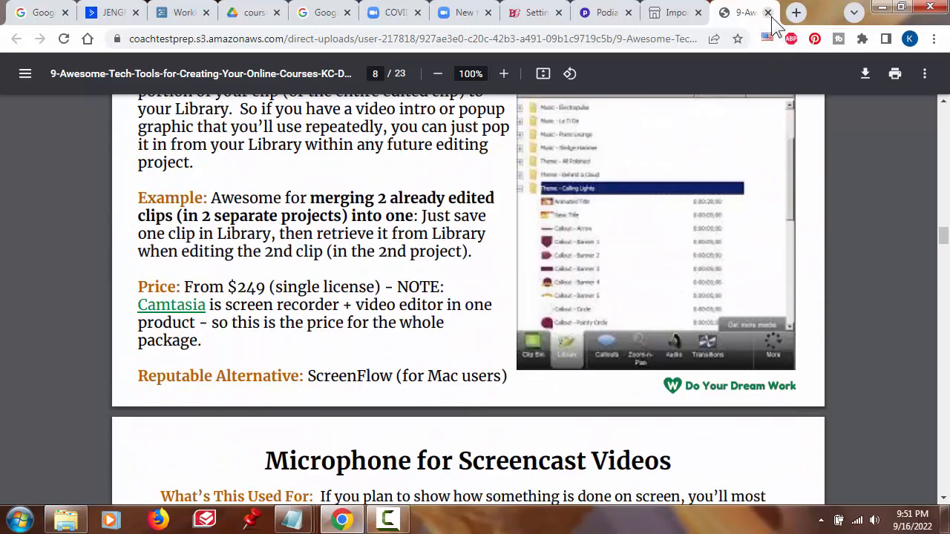
click(768, 12)
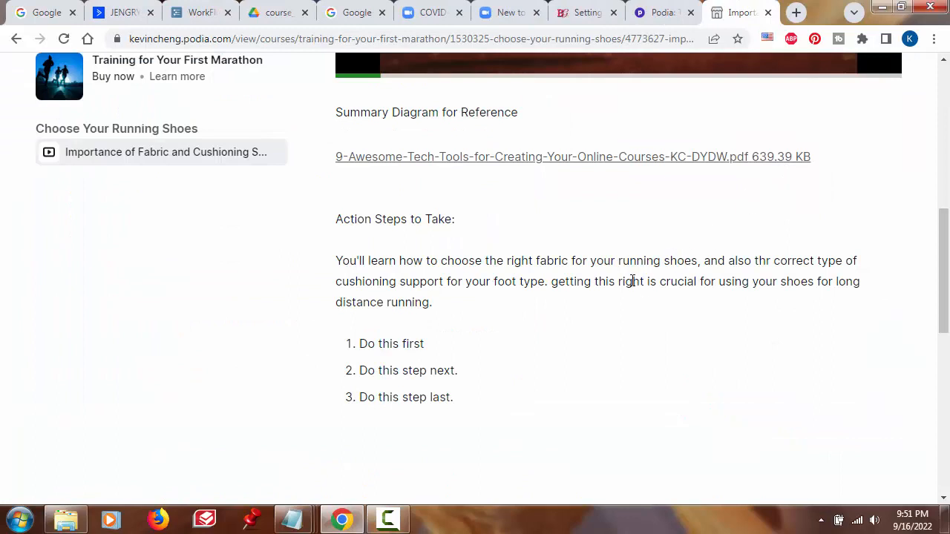
- Look over the rest of the video lesson's customer page and close the preview
scroll(632, 281, down, 1)
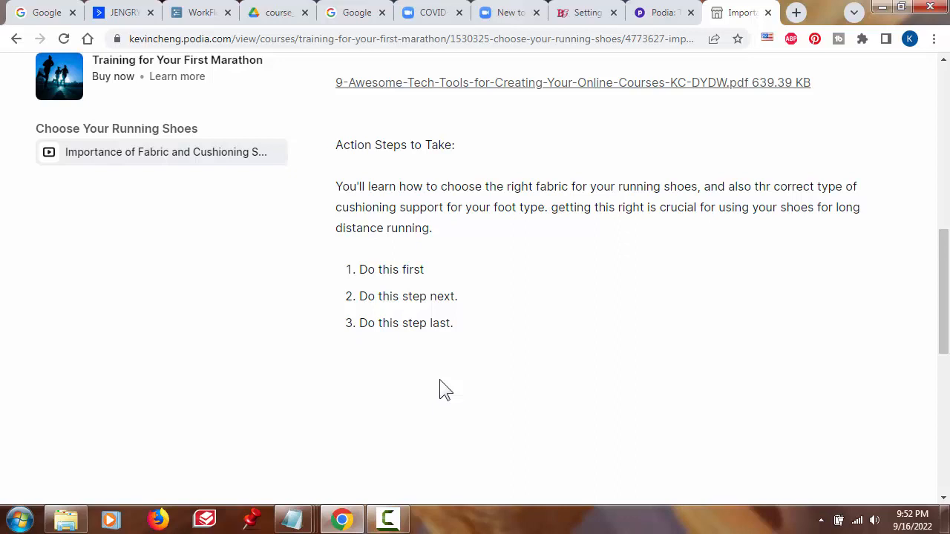
scroll(479, 377, up, 4)
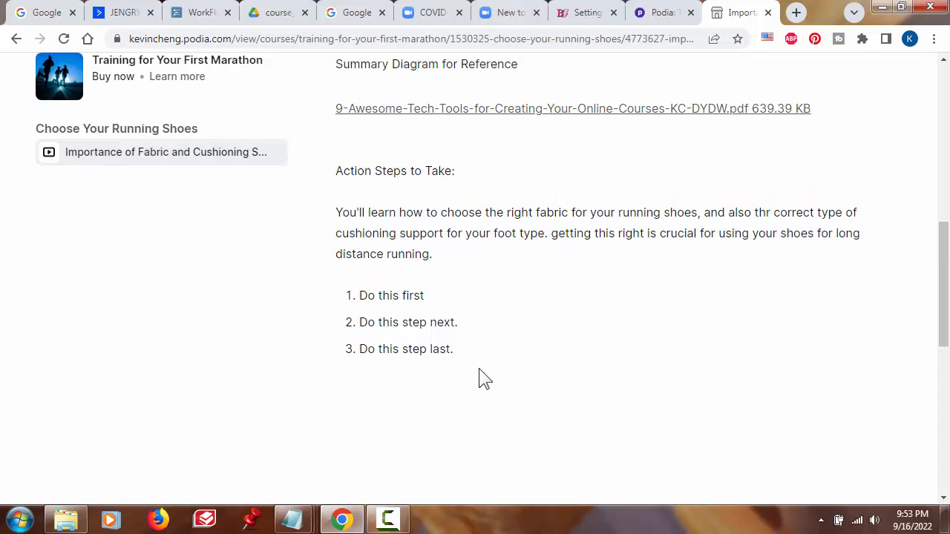
scroll(478, 377, up, 4)
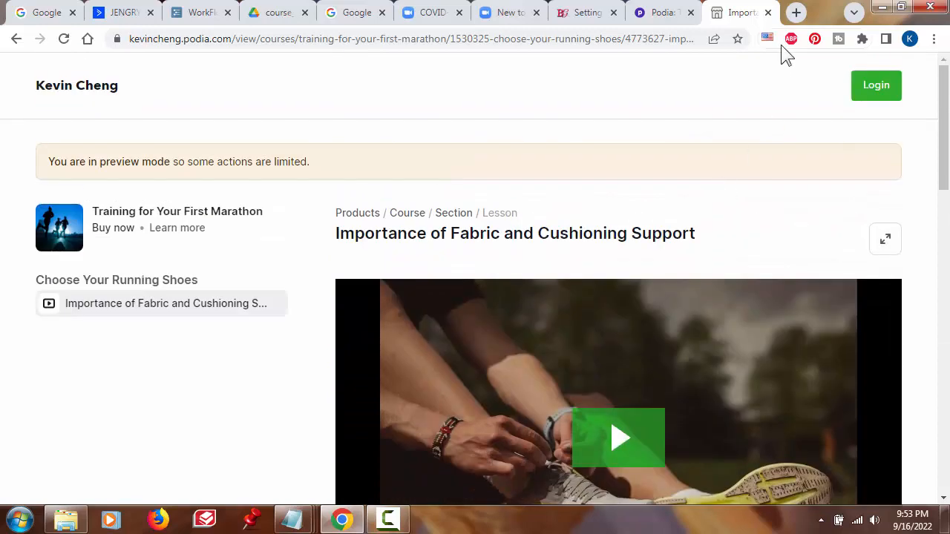
click(768, 13)
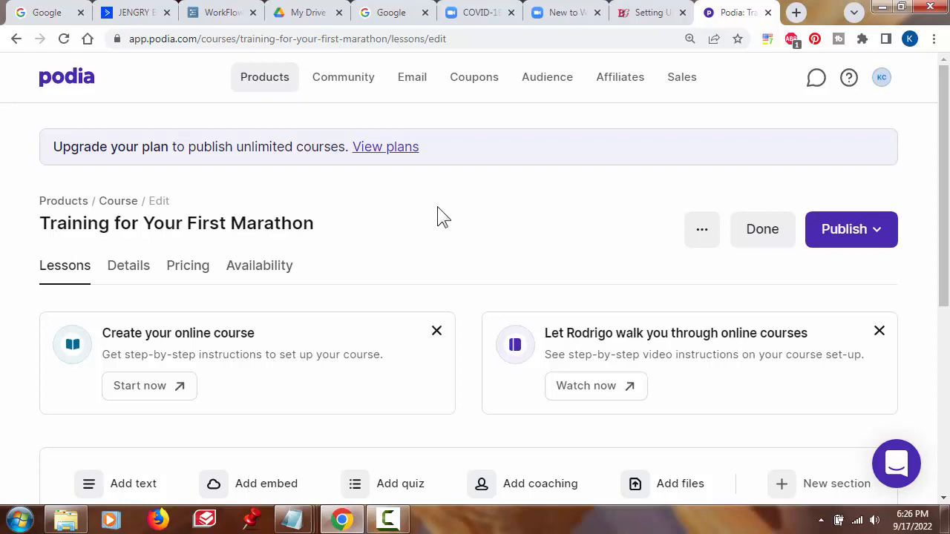
- Add the Seven_Reasons_Why_Talented_Musicians MP3 file as a new lesson in the "Choose Your Running Shoes" section
scroll(437, 208, down, 5)
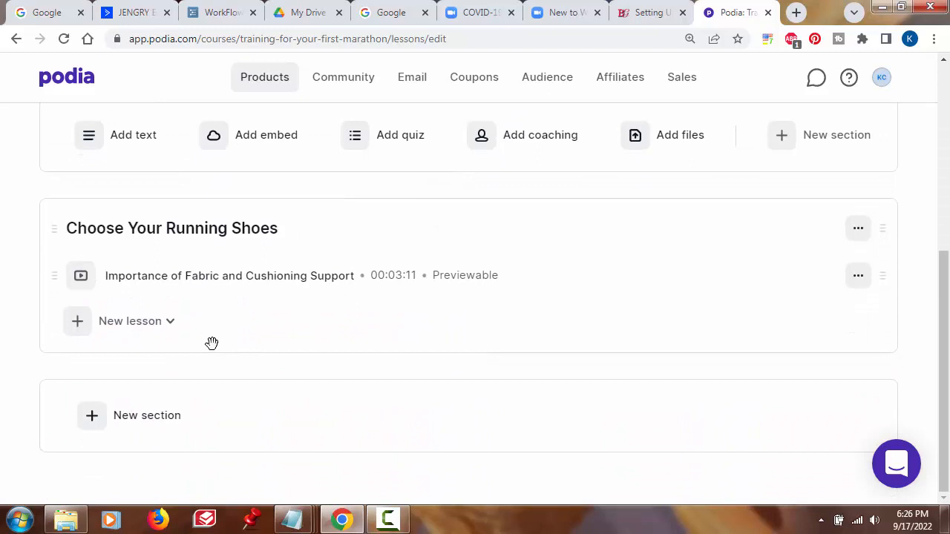
click(170, 325)
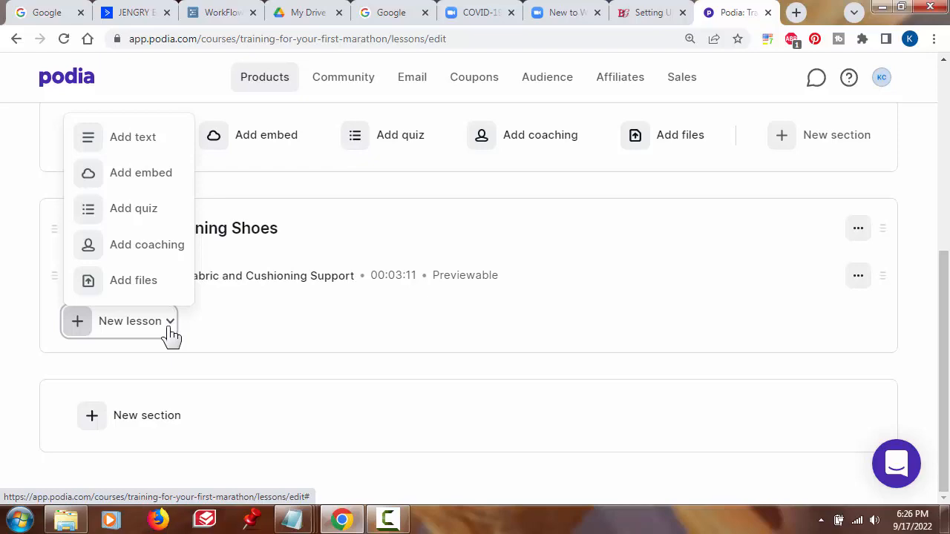
click(144, 287)
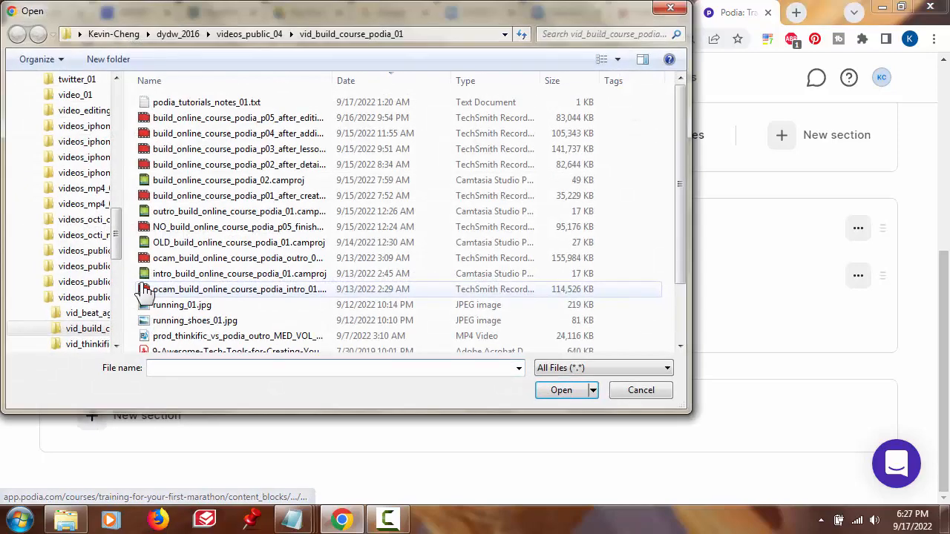
click(178, 304)
scroll(216, 312, down, 2)
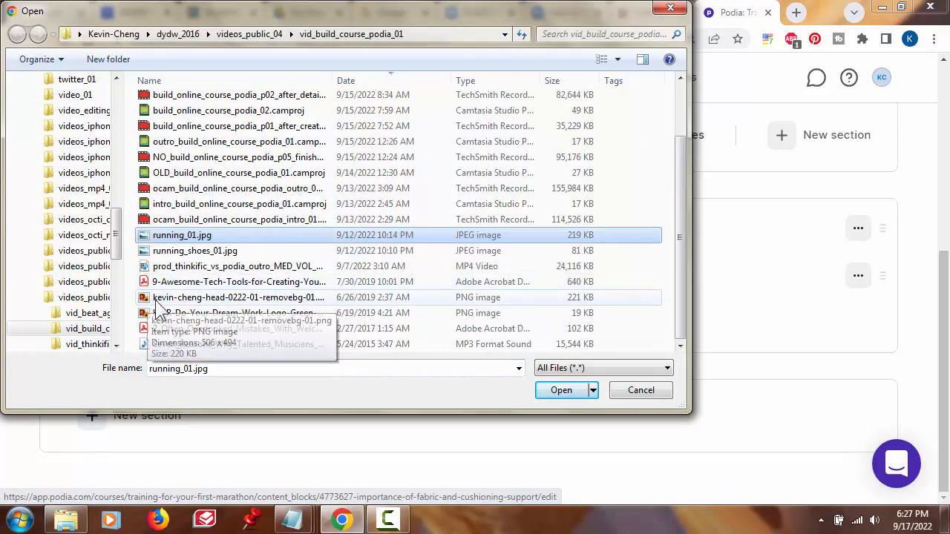
click(271, 345)
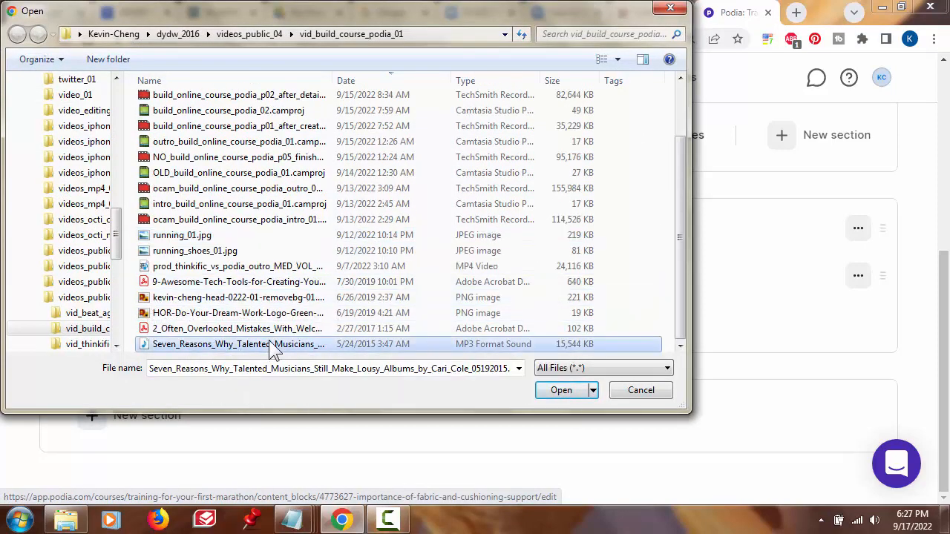
click(562, 389)
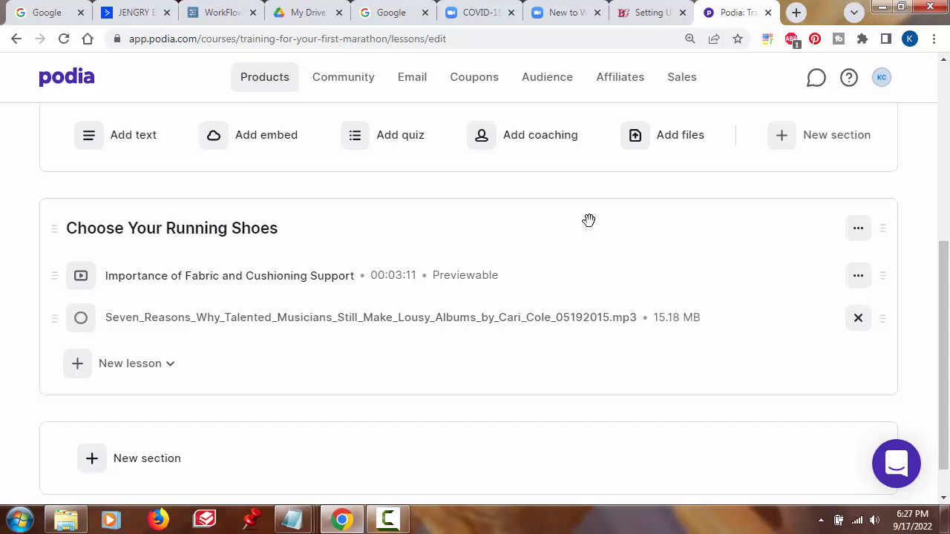
- Open the new audio lesson and title it "Good Audio Content to Listen to While Running"
click(288, 332)
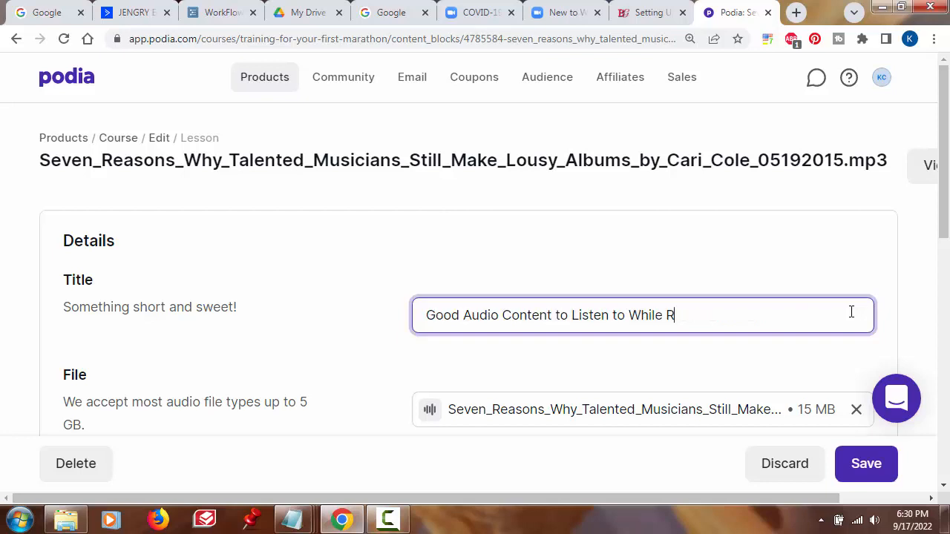
text(unning)
click(365, 341)
- Write the content "This lesson gives you a selection of good, motivating audio content to listen to while training for the marathon." and save the lesson
scroll(363, 342, down, 2)
scroll(363, 349, down, 1)
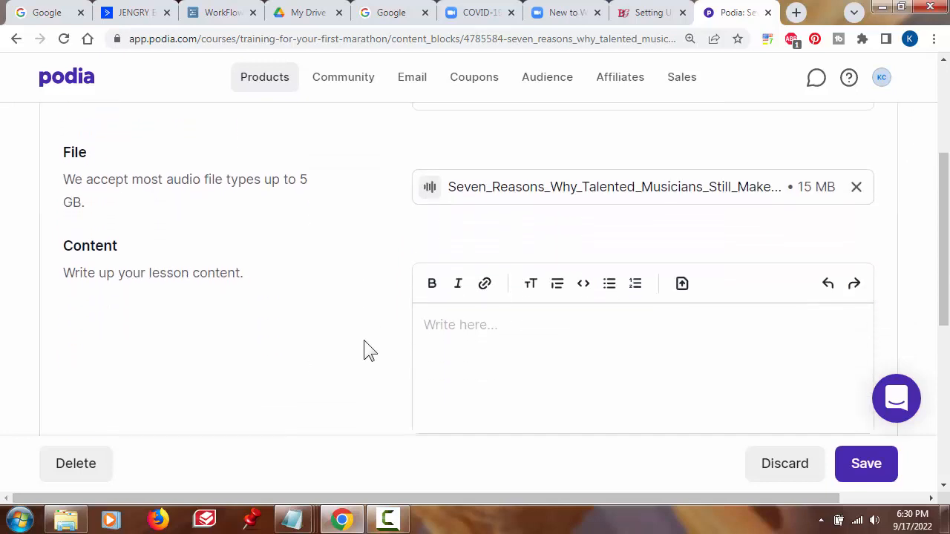
scroll(364, 340, down, 1)
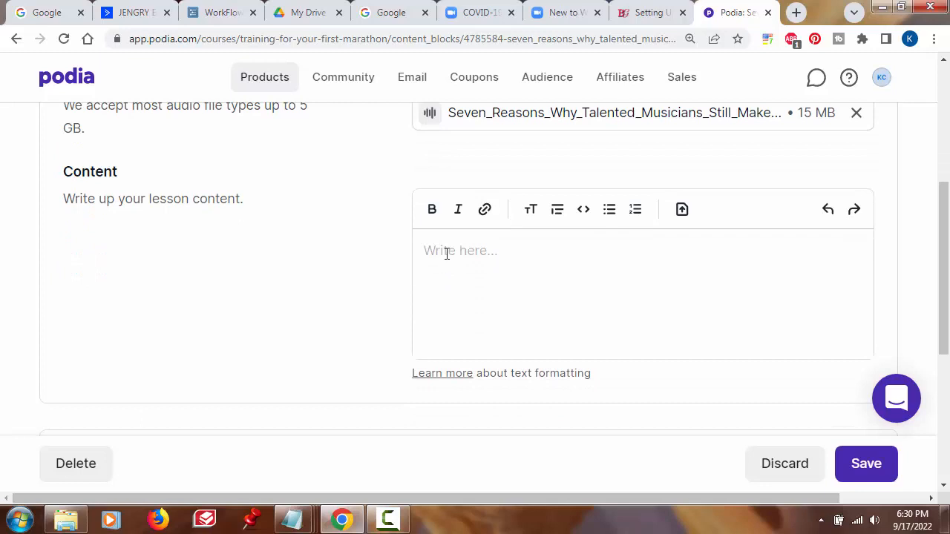
click(446, 253)
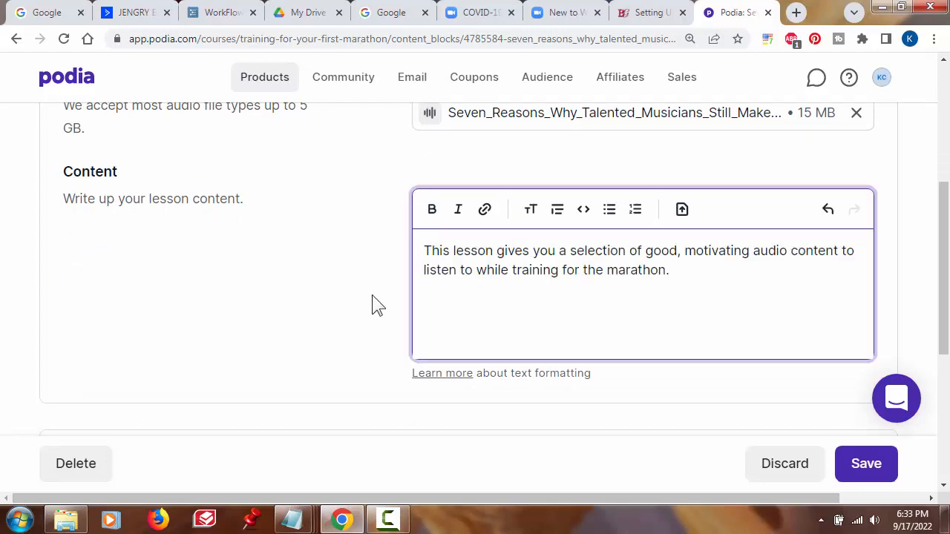
scroll(362, 346, down, 1)
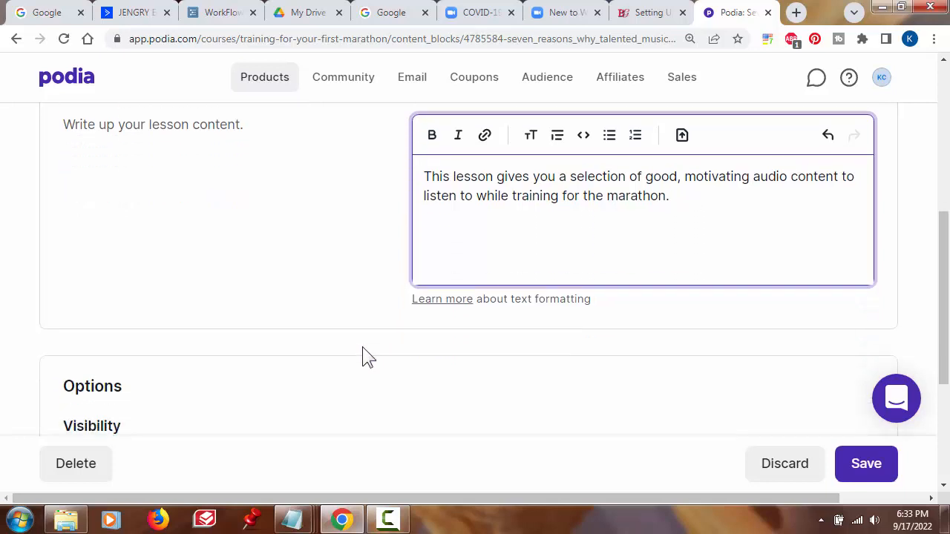
scroll(362, 346, down, 3)
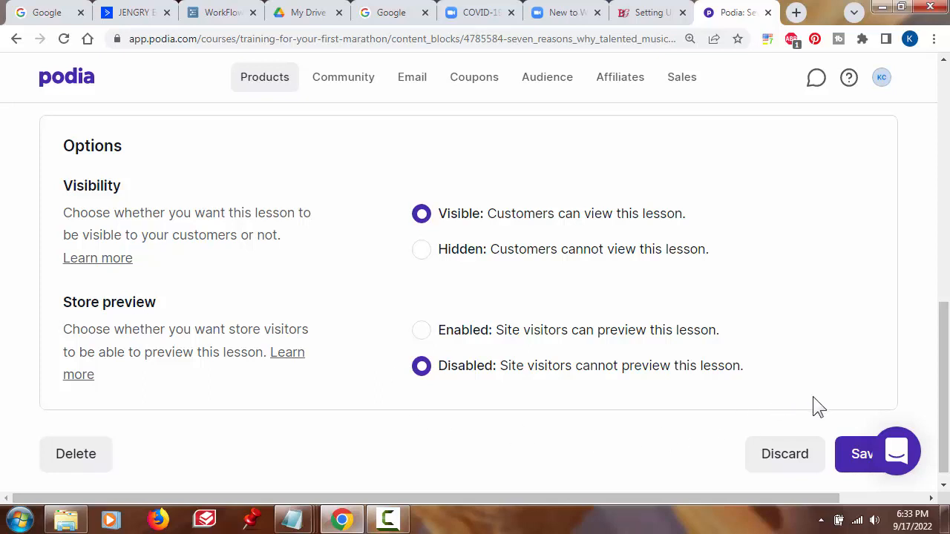
click(865, 461)
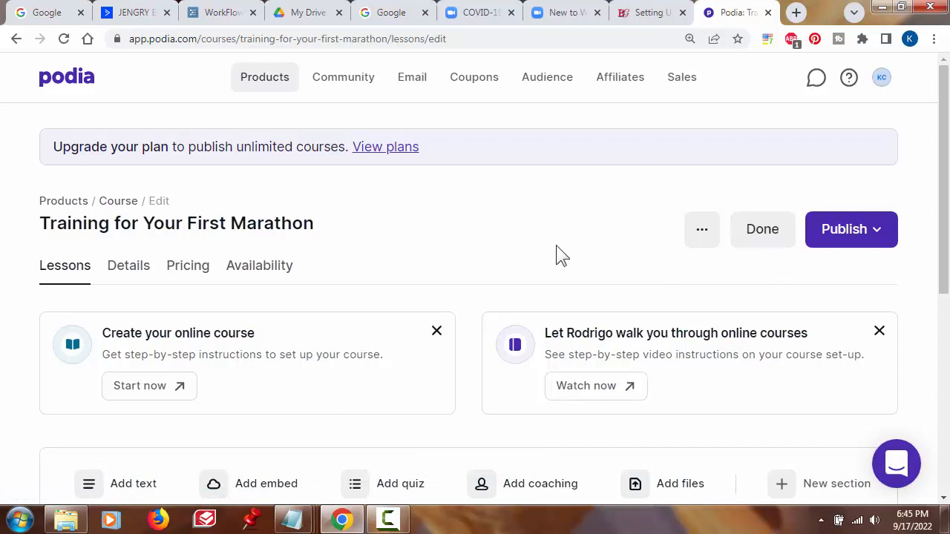
- View the "Good Audio Content to Listen to While Running" lesson as a customer, play some of its audio, and close the preview
scroll(494, 284, down, 5)
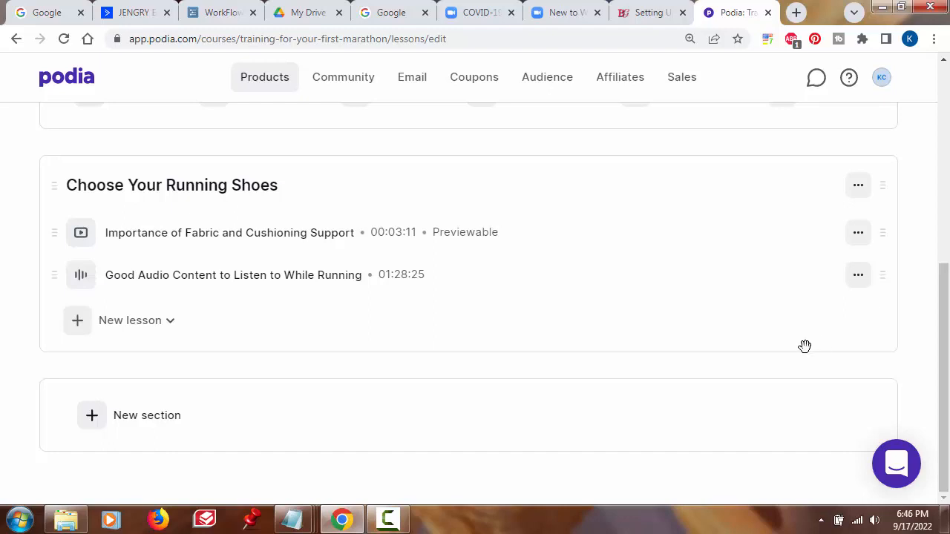
click(861, 291)
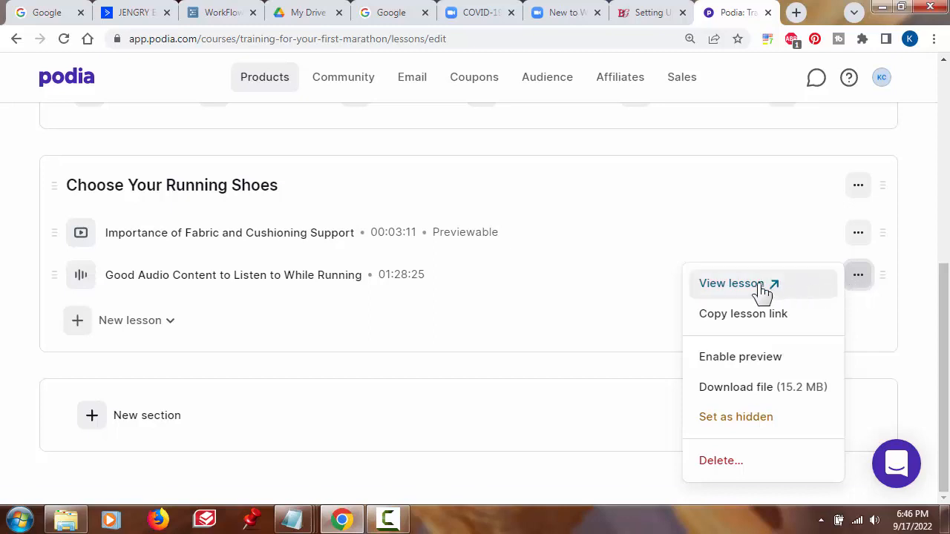
click(735, 283)
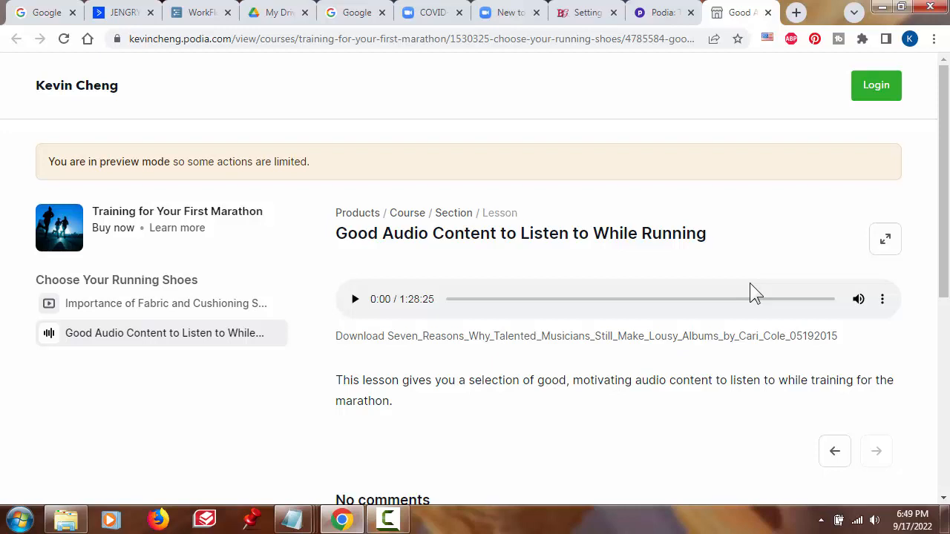
click(354, 299)
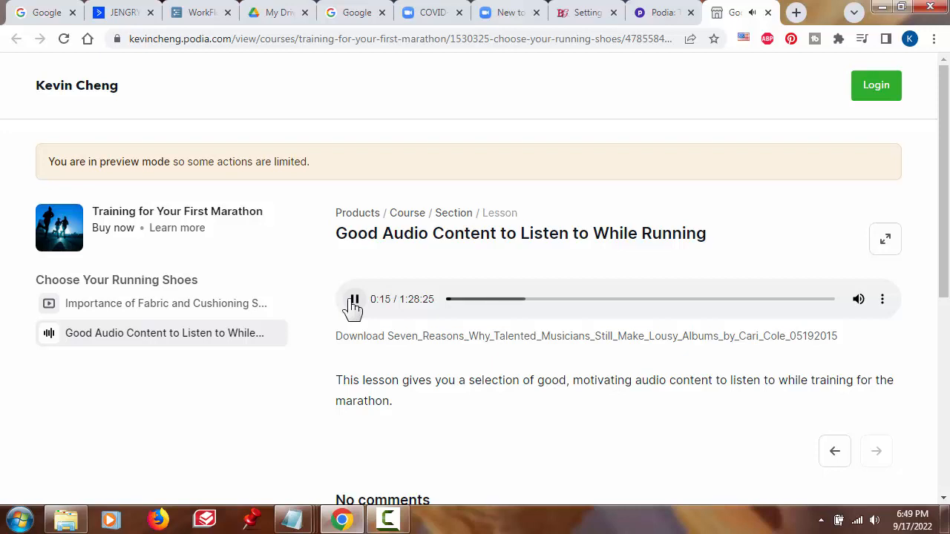
click(354, 300)
click(767, 11)
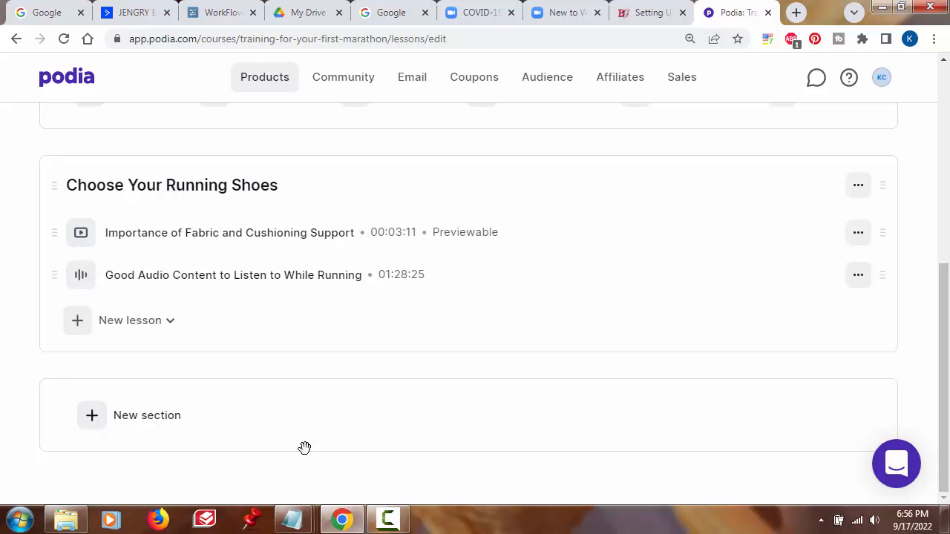
- Start a new course section titled "Diet and Food Selection for Marathon Training"
click(150, 429)
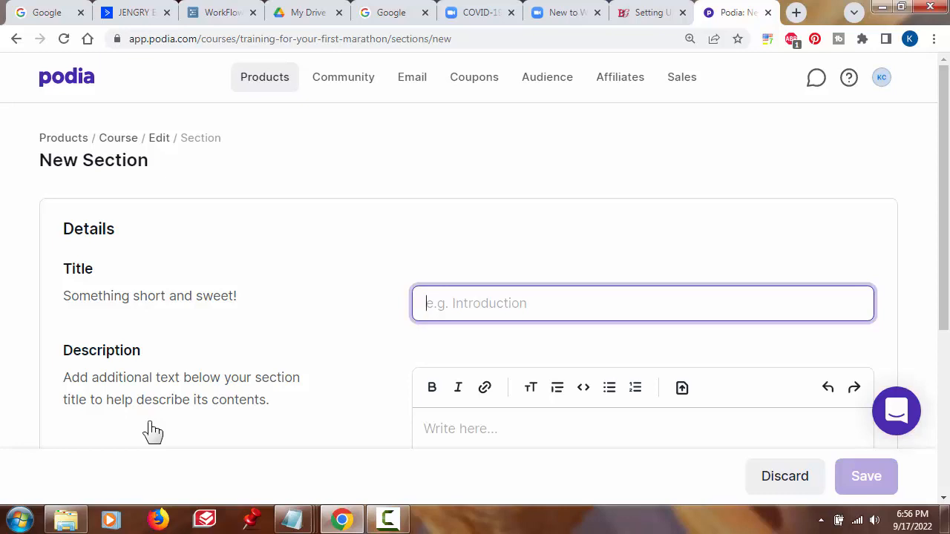
text(Diet and Food Selection for Marathon Training)
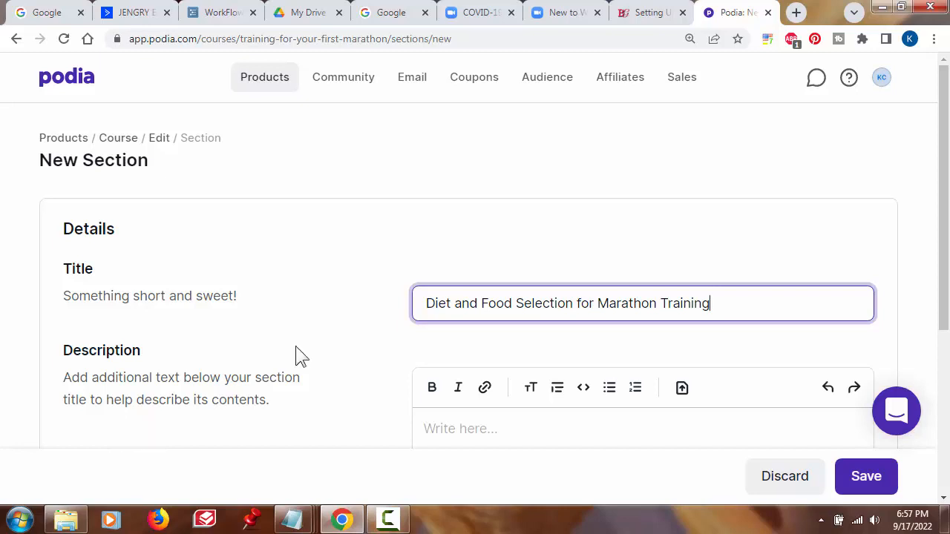
- Describe the section as "You'll learn about the proper diet throughout your marathon training and a selection of food items for the diet." and save it
scroll(296, 346, down, 2)
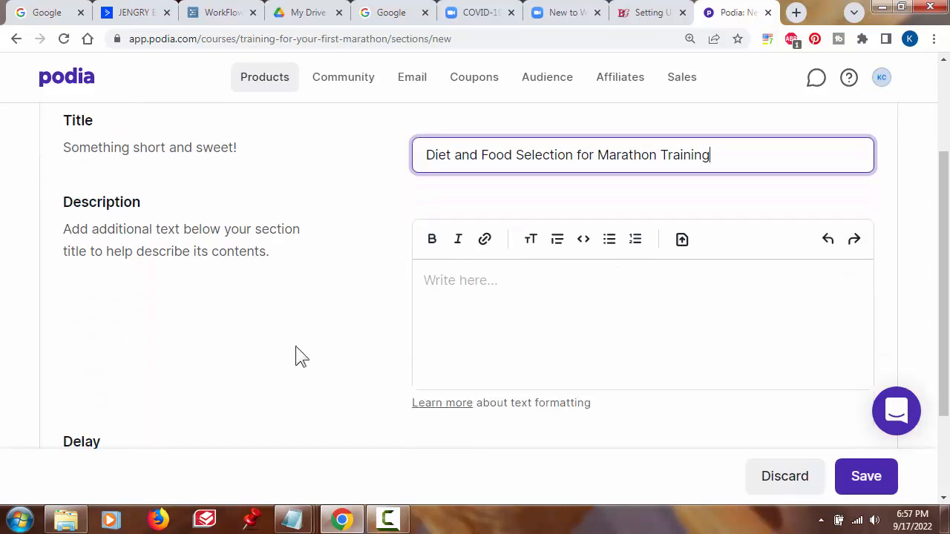
click(466, 273)
text(You'll learn about the proper diet throughout your marathon training and a selection of food items for the diet.)
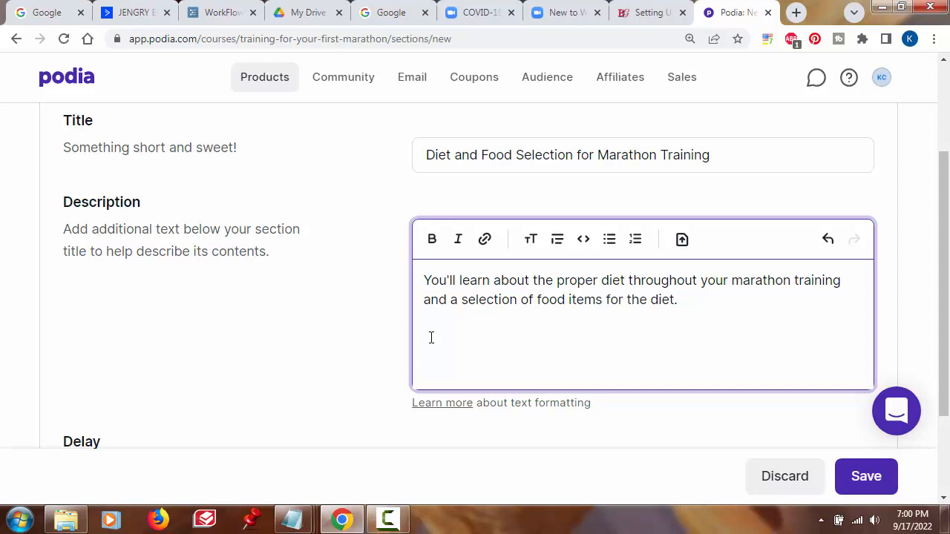
scroll(297, 349, down, 3)
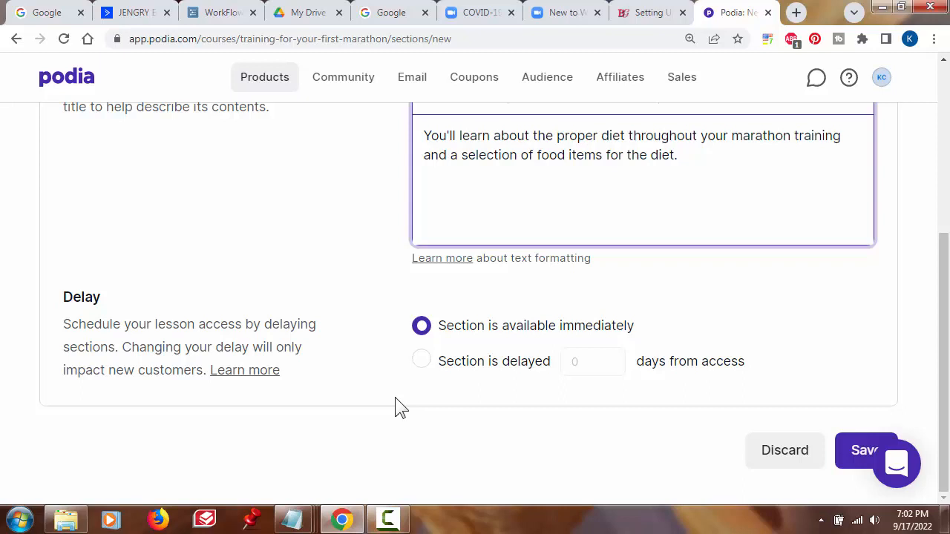
click(855, 451)
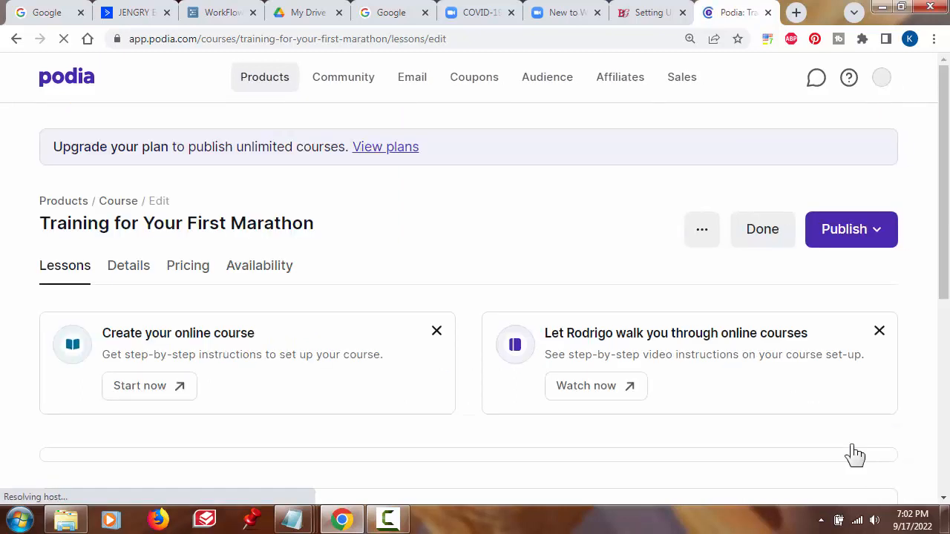
- Start a coaching lesson titled "Marathon Training Coaching Session" in the "Diet and Food Selection for Marathon Training" section
scroll(719, 266, down, 5)
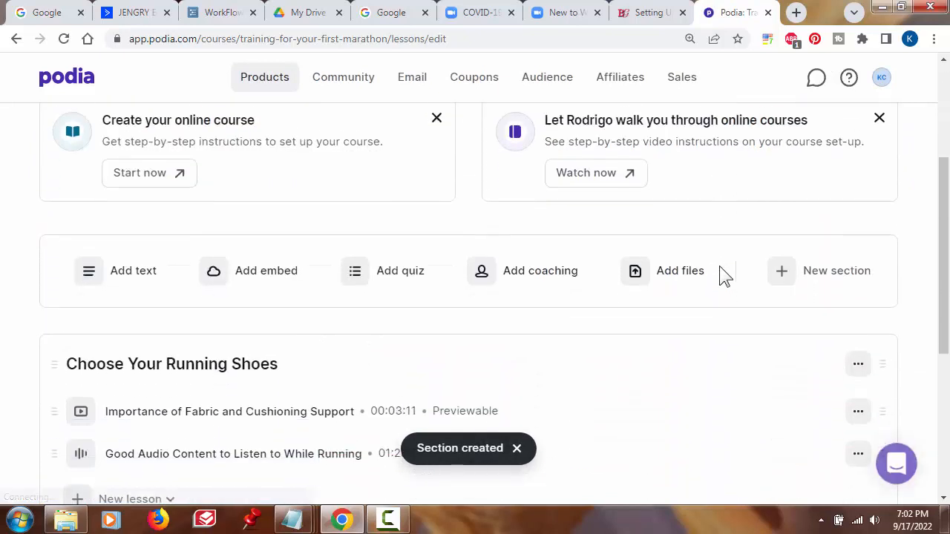
scroll(718, 265, down, 2)
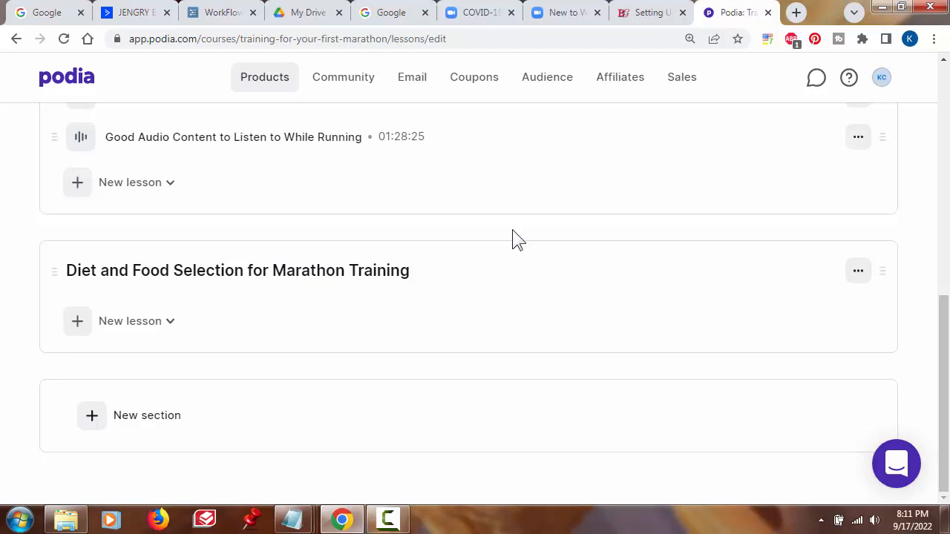
click(164, 326)
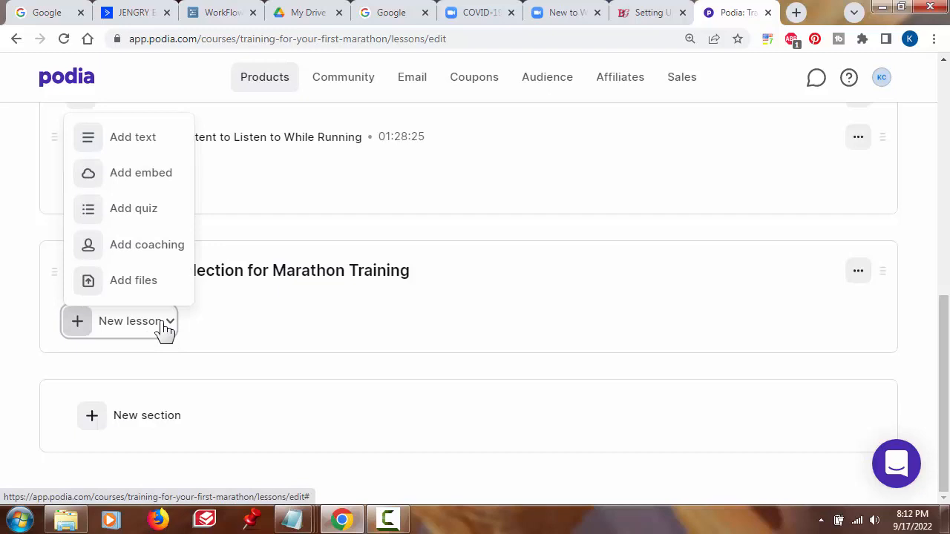
click(153, 262)
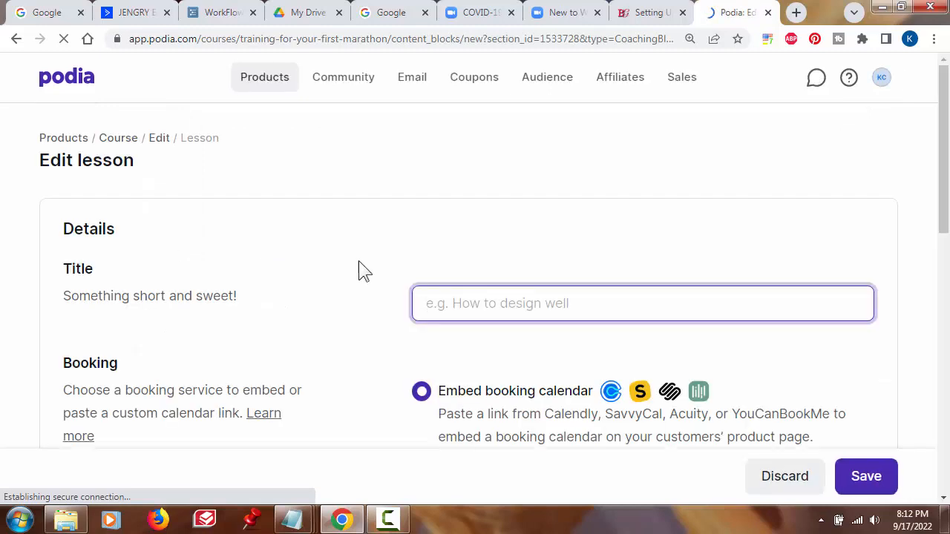
click(482, 304)
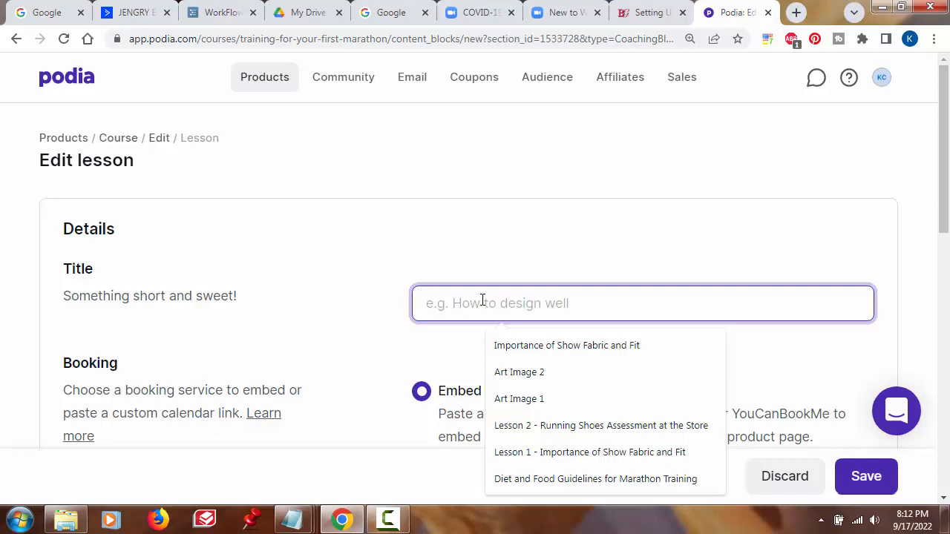
text(Marathon Training Coaching Session)
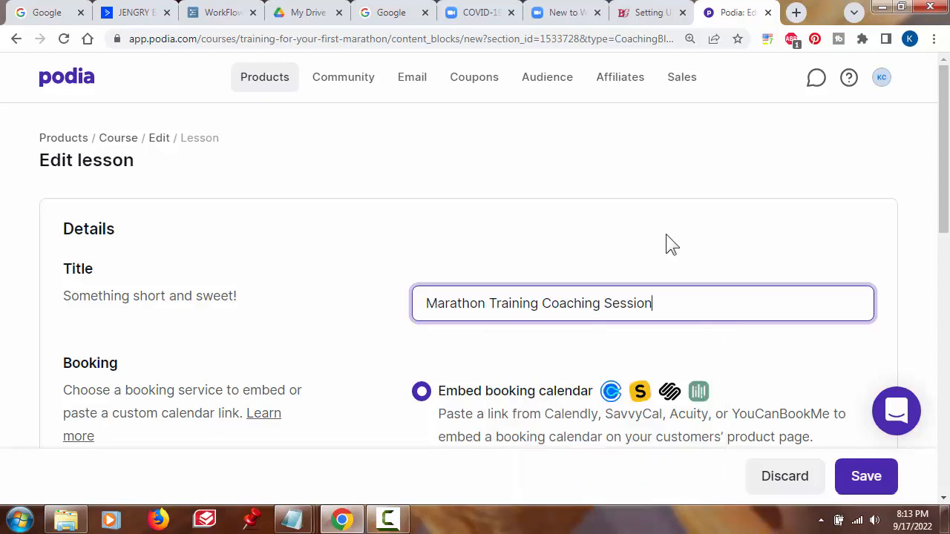
scroll(416, 326, down, 1)
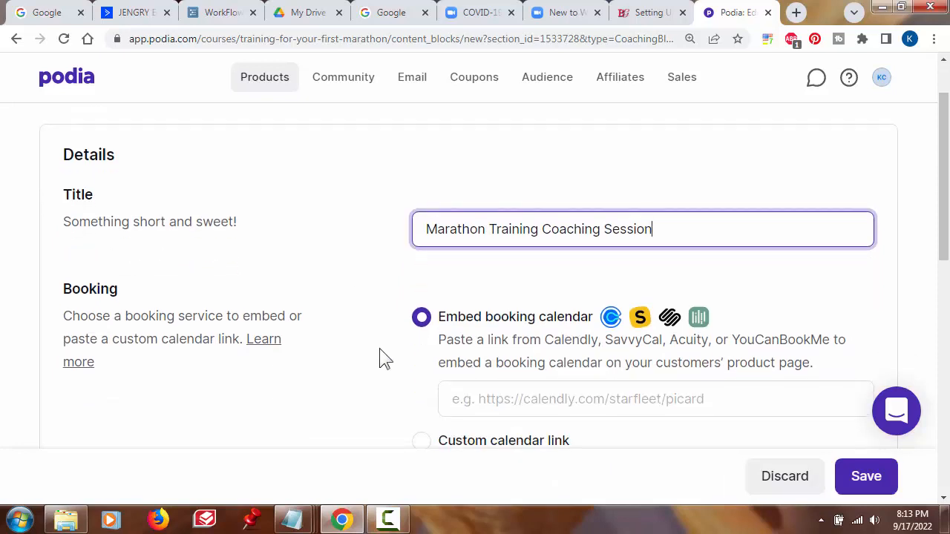
- Embed the 30-minute Calendly booking link in the coaching lesson and add the instructions "You can book your coaching session with me here."
click(536, 402)
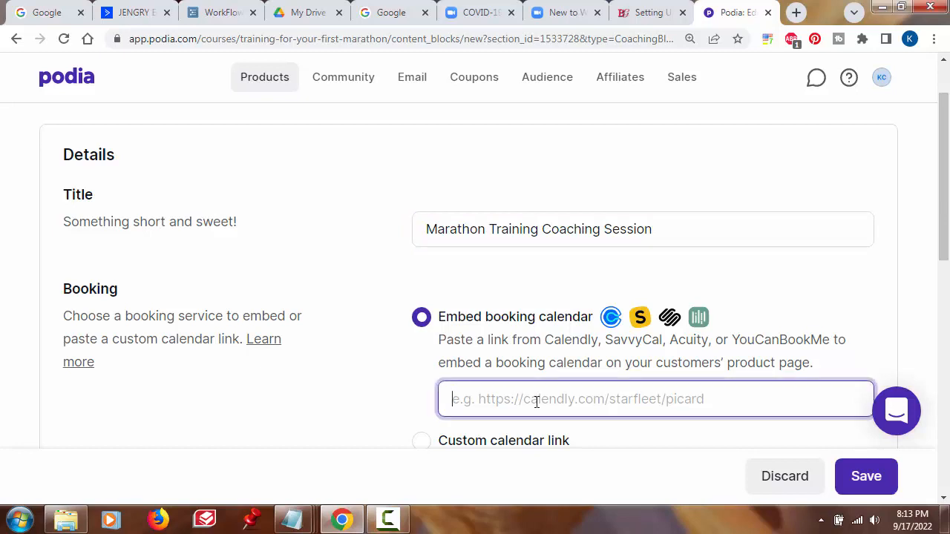
text(https://calendly.com/bookkevinc/30min)
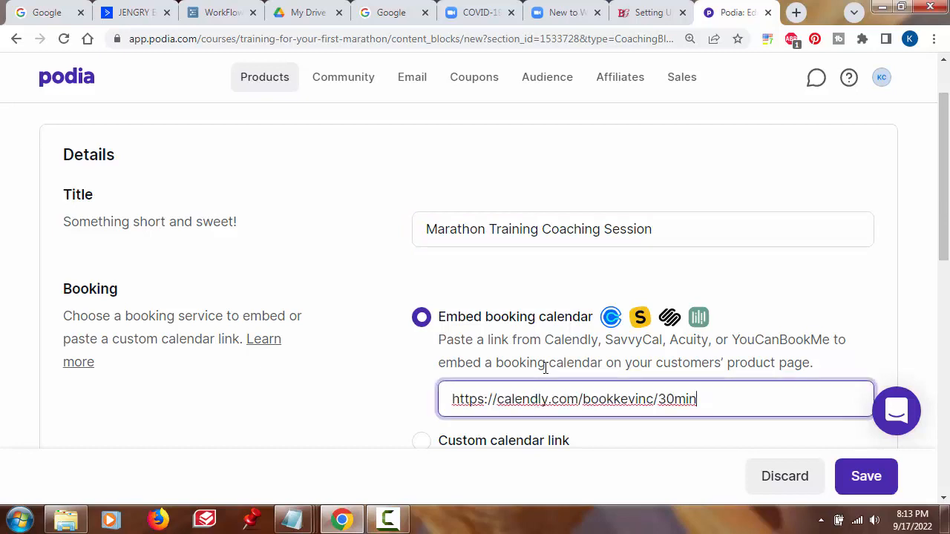
scroll(505, 278, down, 3)
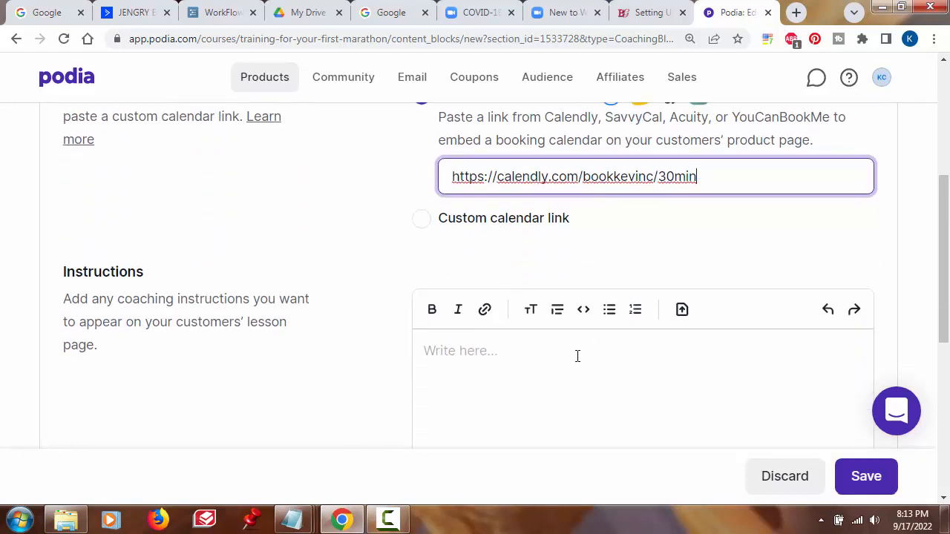
click(568, 359)
scroll(568, 343, down, 2)
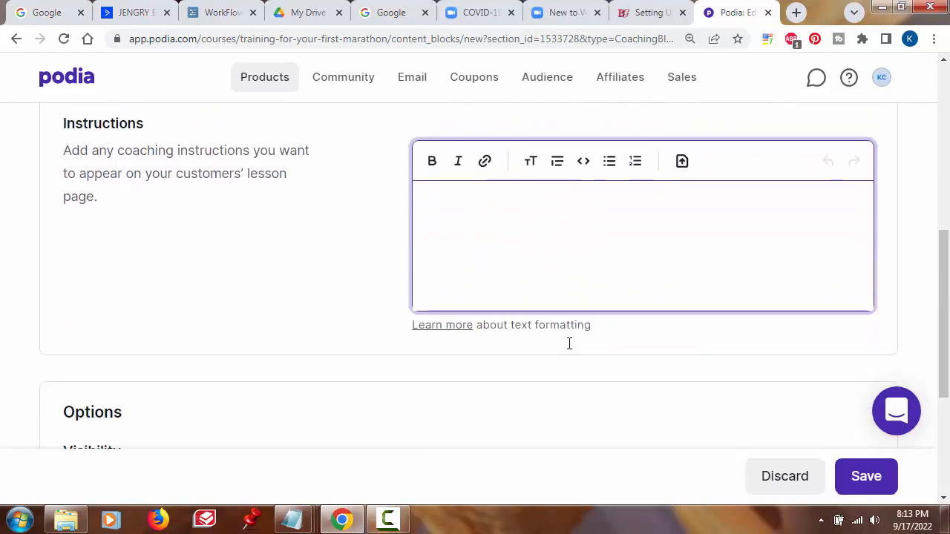
text(You can book your coaching session with me here.)
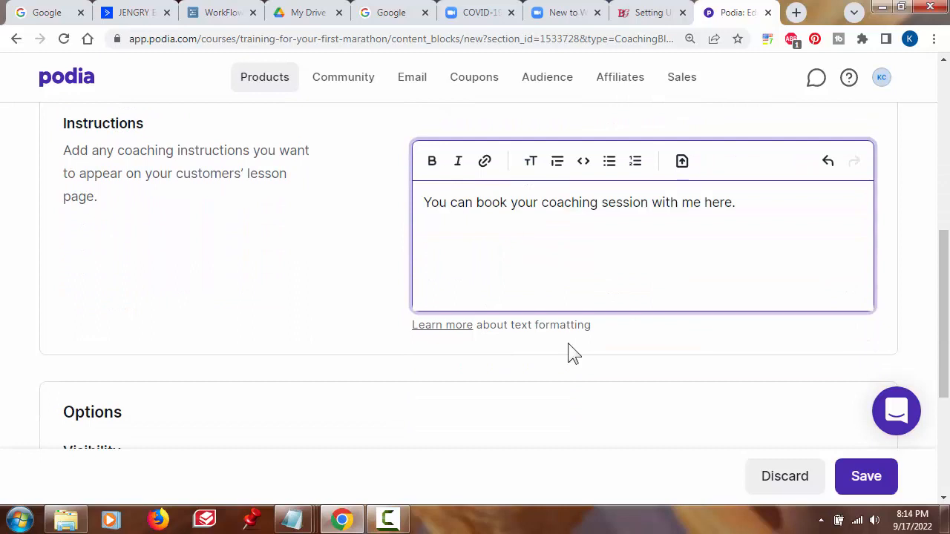
- Check the coaching lesson's visibility and store preview options and save the lesson
scroll(346, 397, down, 1)
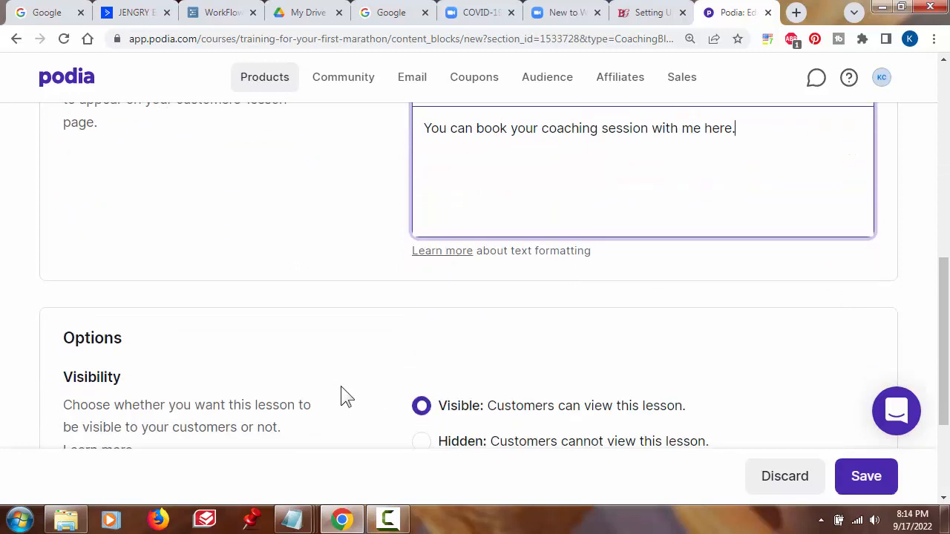
scroll(340, 395, down, 3)
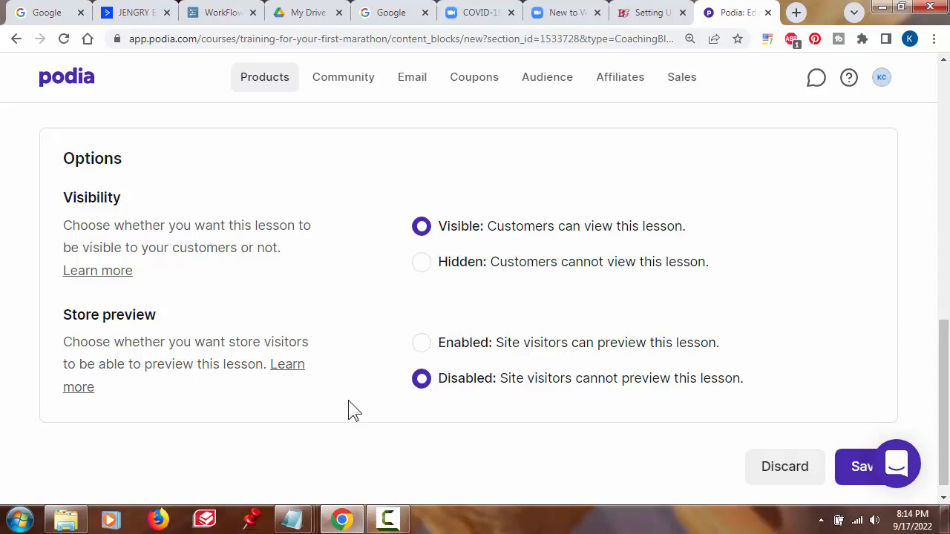
click(861, 467)
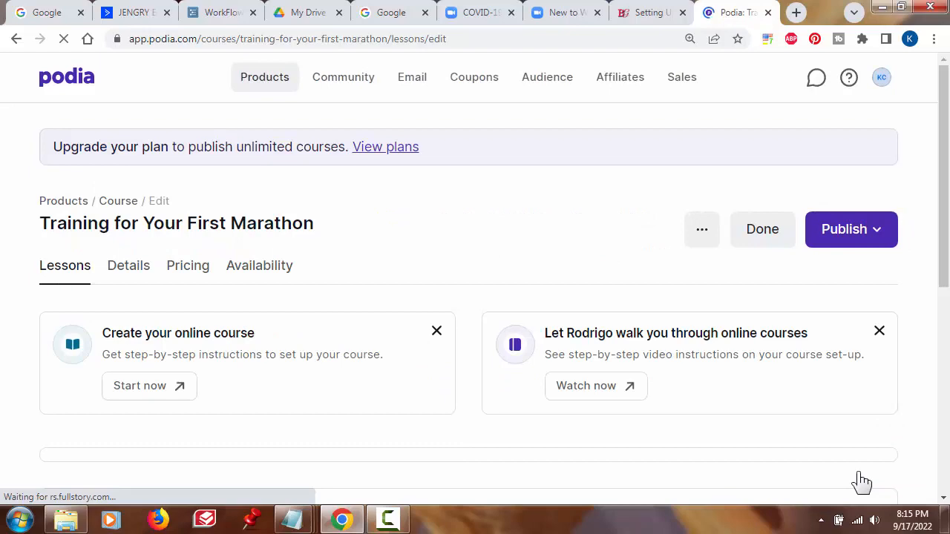
- View the "Marathon Training Coaching Session" lesson as a customer, look over its booking calendar, and close the preview
scroll(806, 401, down, 2)
scroll(801, 391, down, 6)
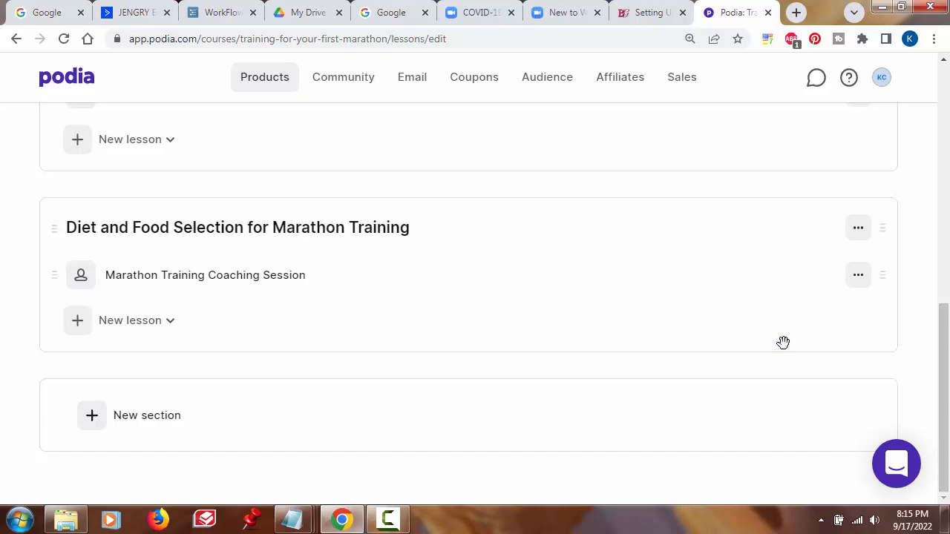
click(859, 280)
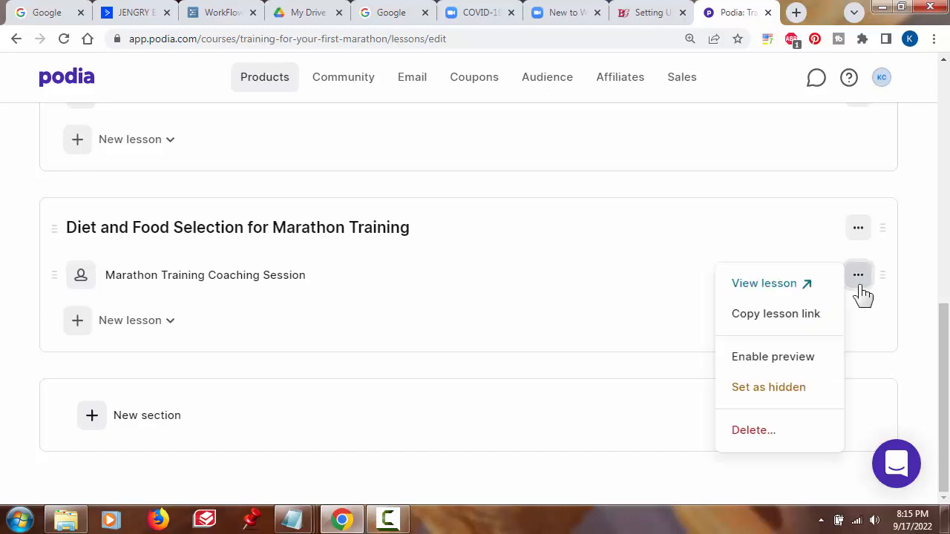
click(792, 289)
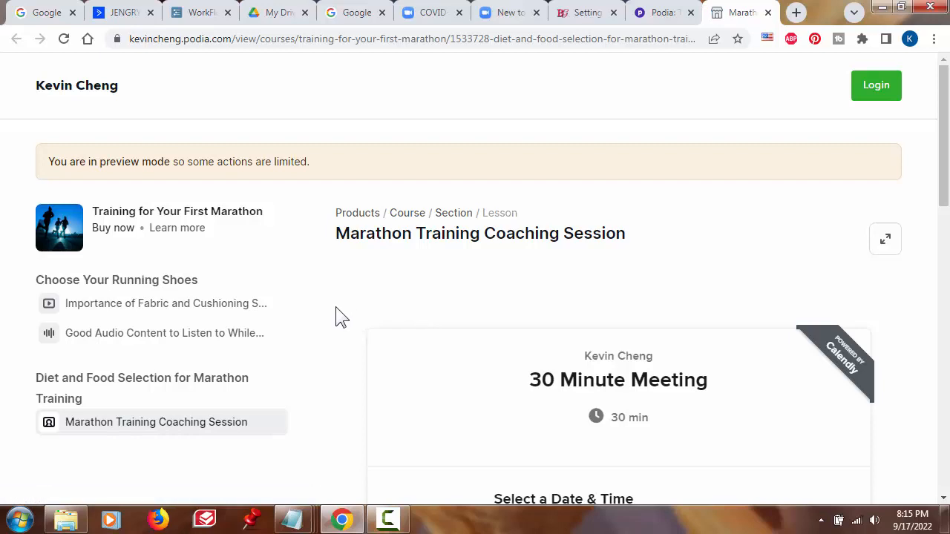
scroll(336, 308, down, 4)
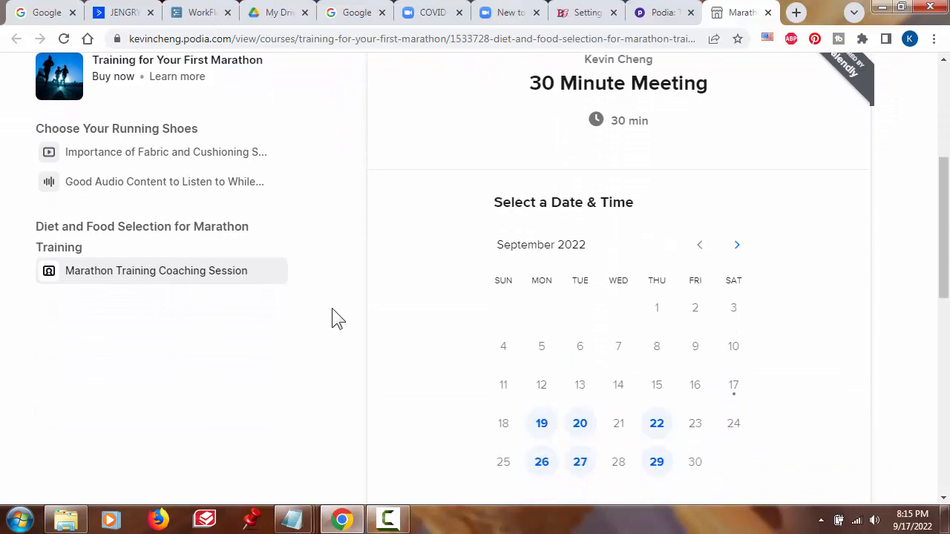
scroll(336, 319, down, 1)
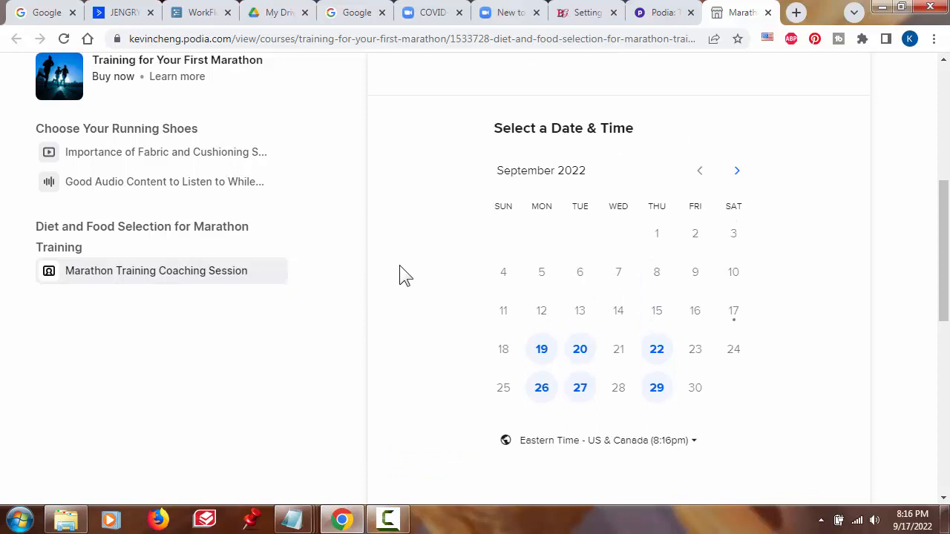
scroll(399, 265, up, 2)
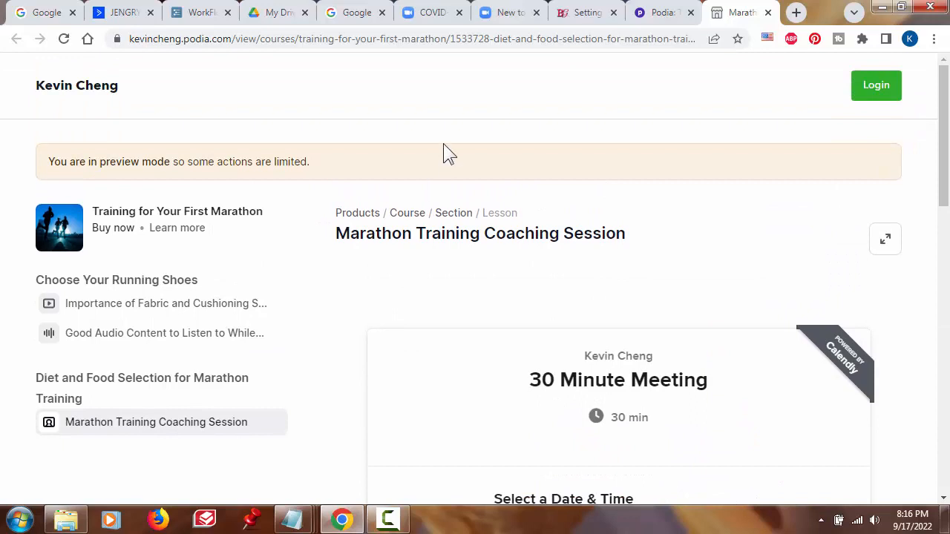
click(768, 12)
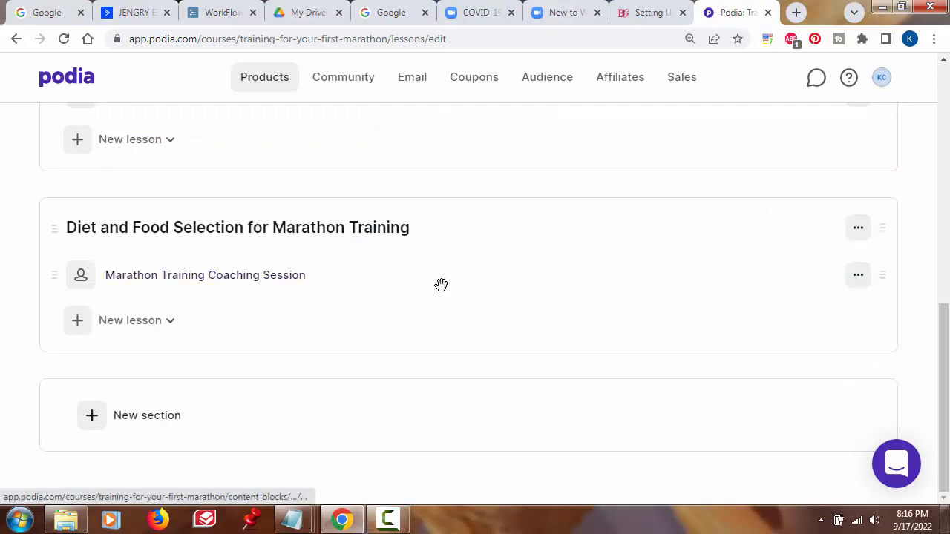
- Open the "Marathon Training Coaching Session" lesson for editing, review its booking settings, and leave it without saving
click(293, 290)
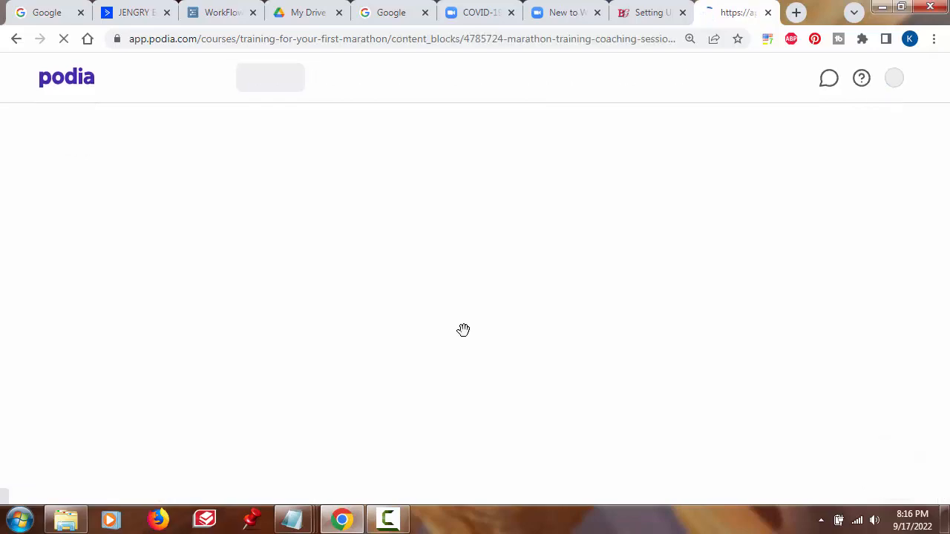
scroll(329, 286, down, 3)
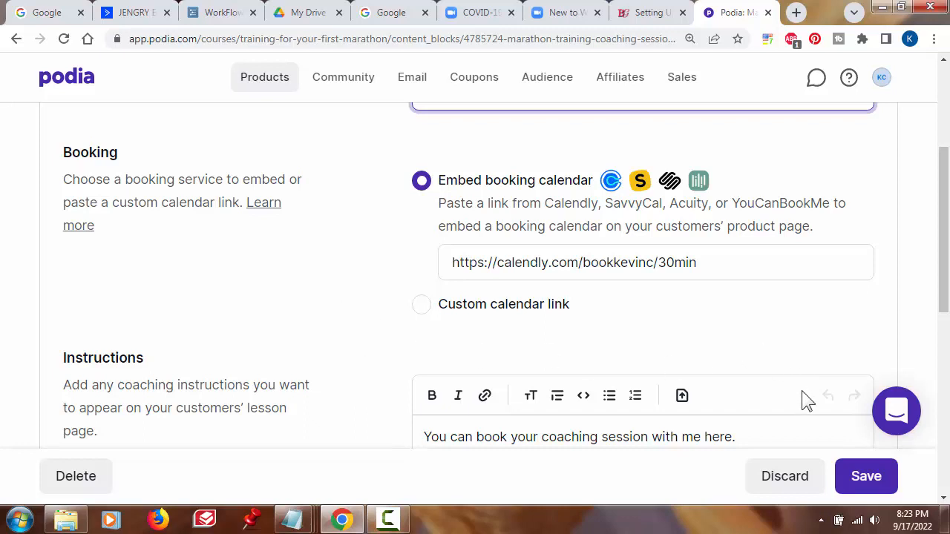
click(794, 478)
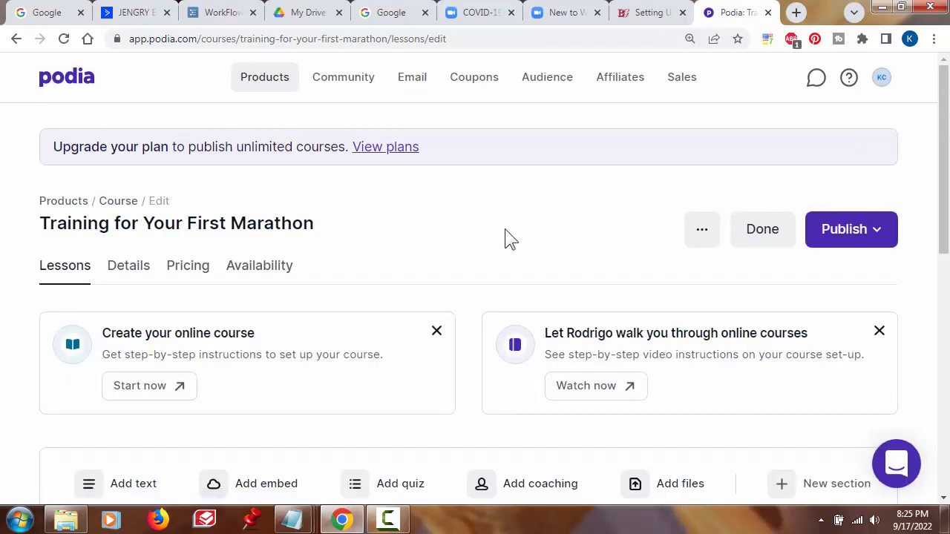
- Start an embed lesson titled "Training Session Checklist" in the "Diet and Food Selection for Marathon Training" section
scroll(494, 232, down, 8)
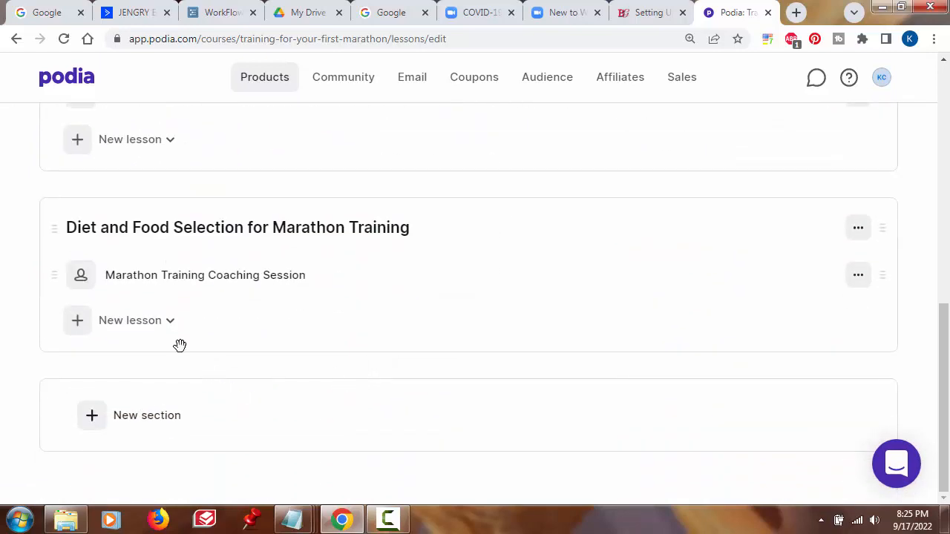
click(147, 325)
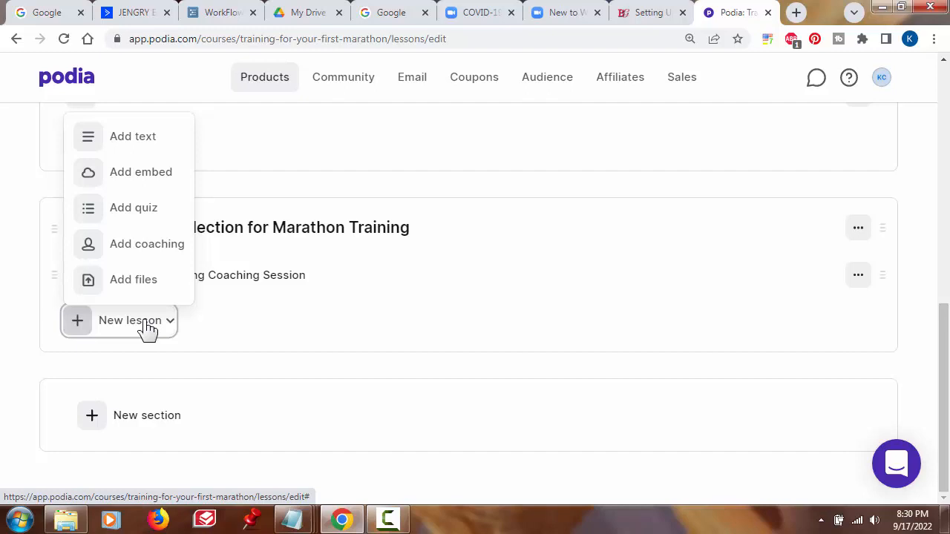
click(140, 182)
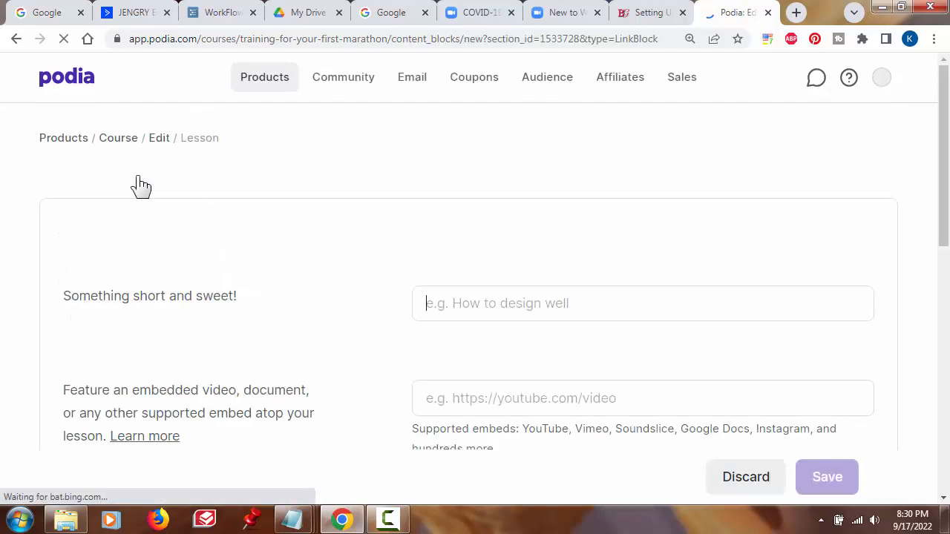
scroll(334, 239, down, 1)
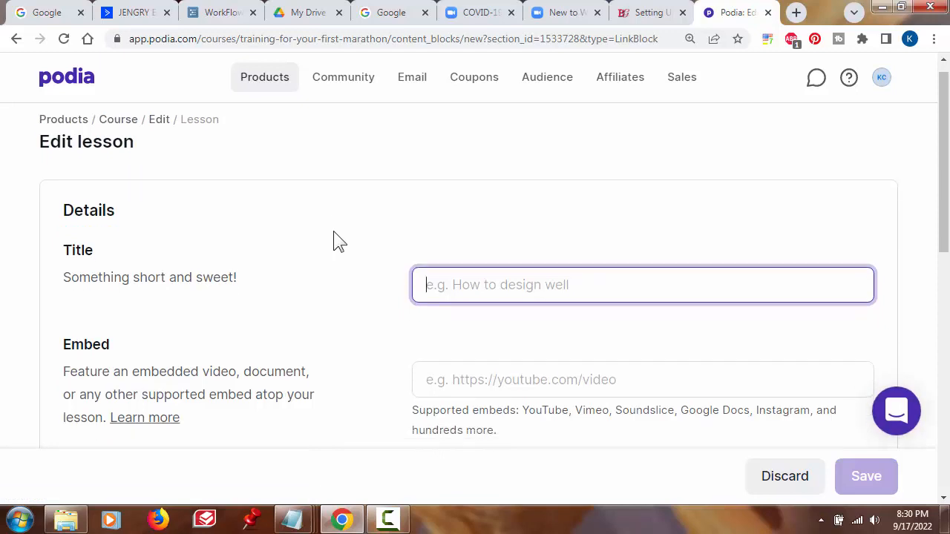
click(476, 233)
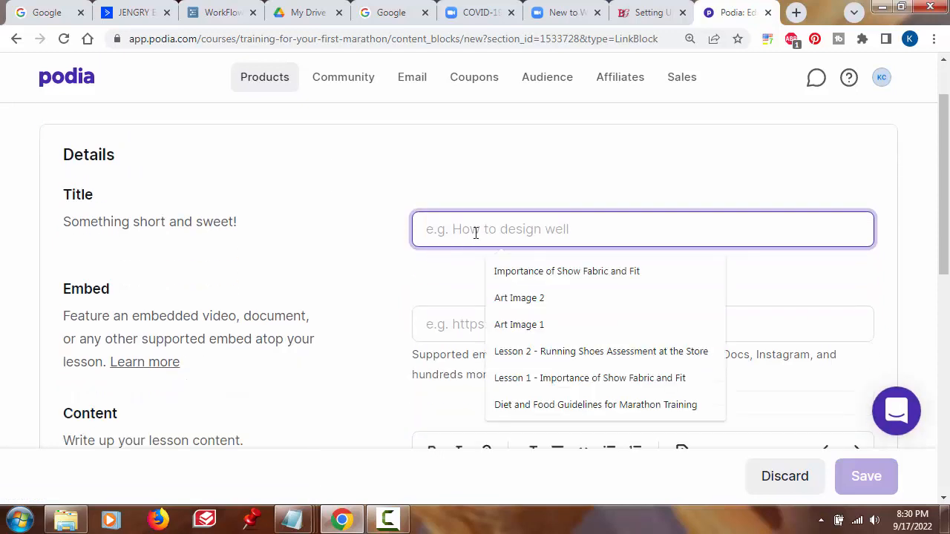
text(Training Session Checklist)
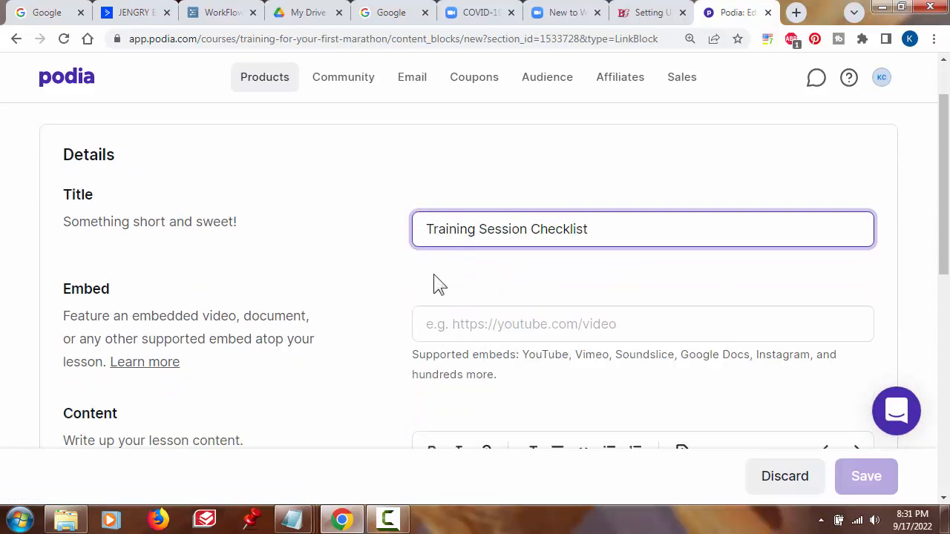
click(363, 261)
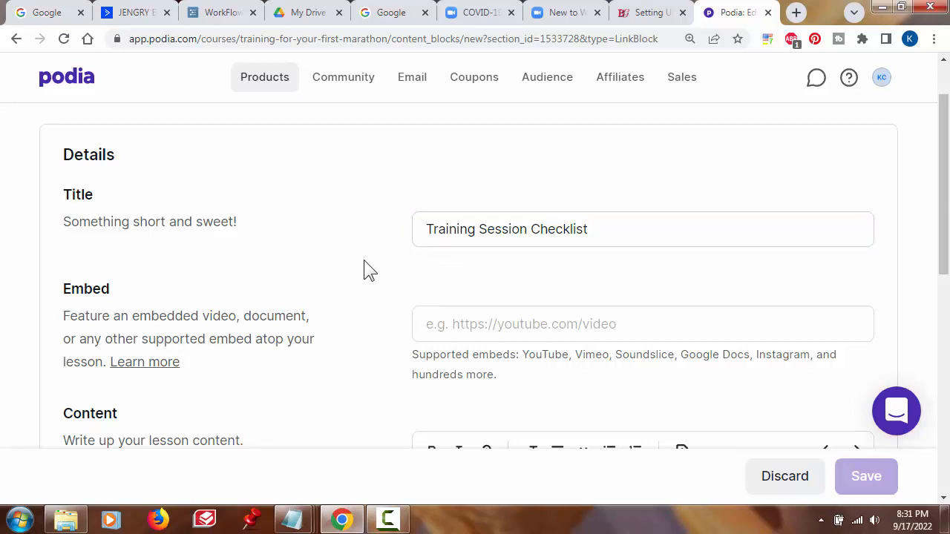
- Paste the copied Google Docs presentation link as the lesson's embed and write the content "Here is your training session checklist."
scroll(364, 261, down, 1)
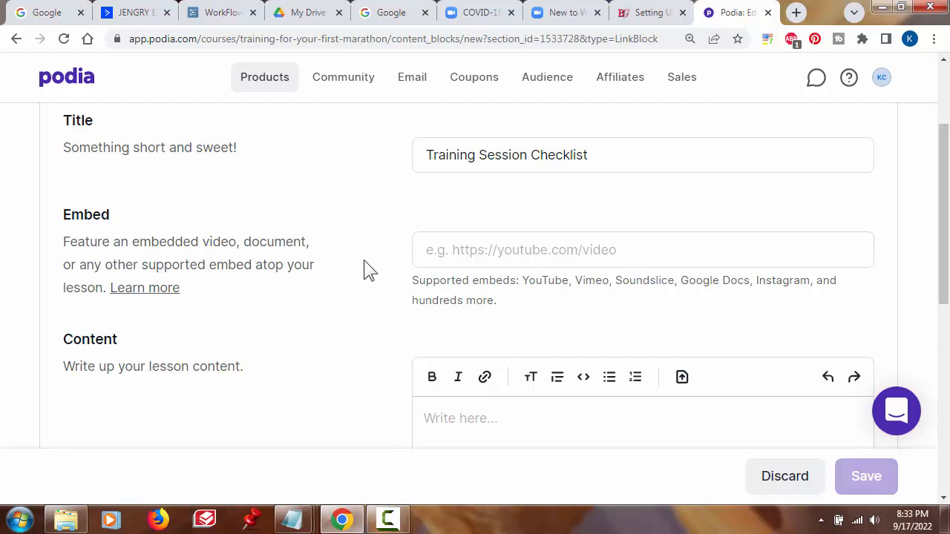
click(462, 249)
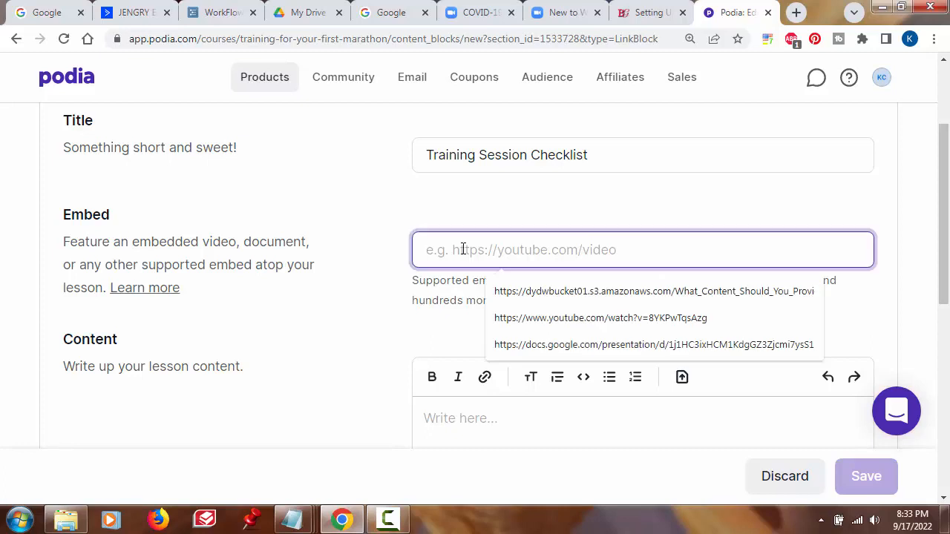
key(ctrl+v)
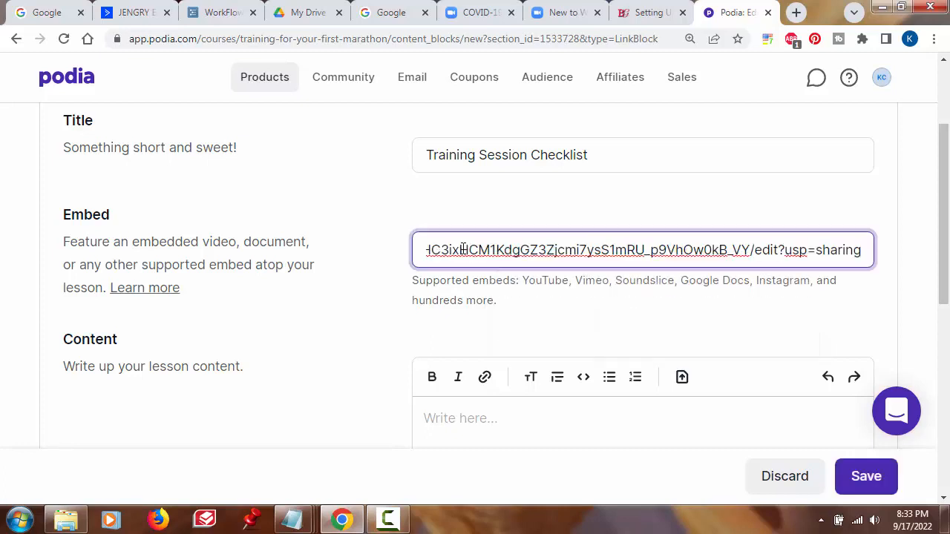
scroll(479, 223, down, 2)
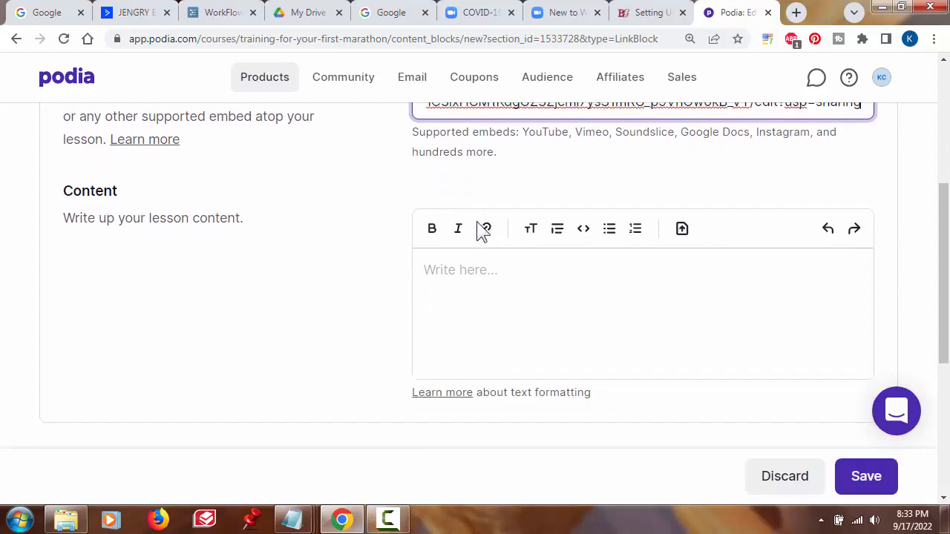
click(482, 267)
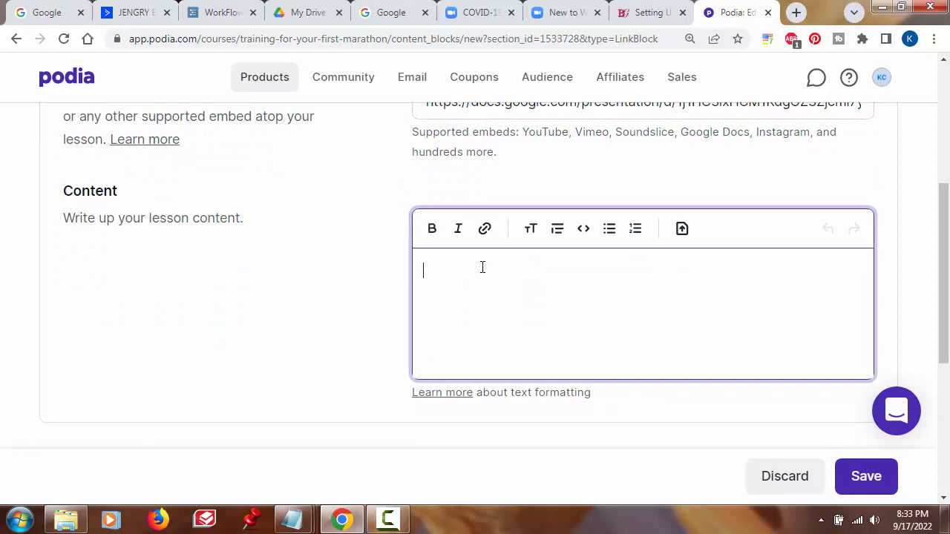
text(Here is your training session checklist.)
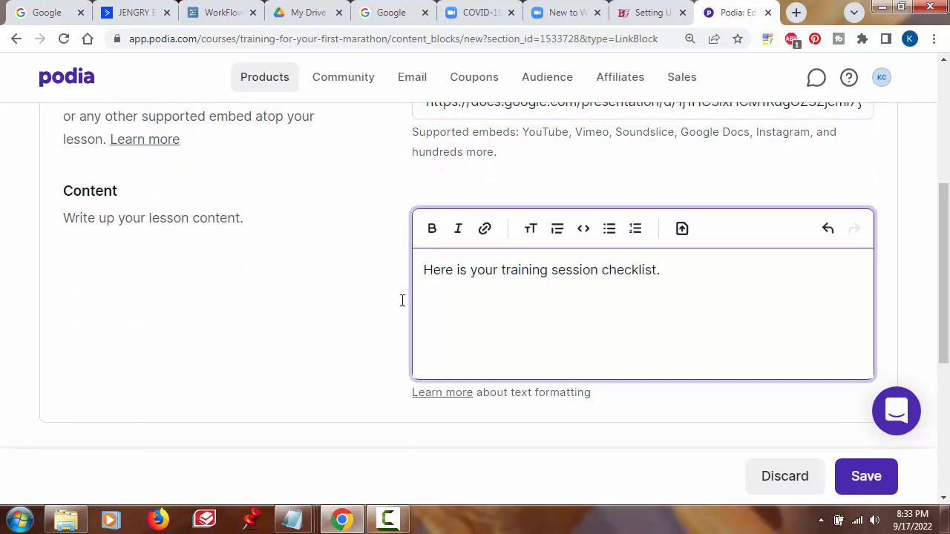
- Check the checklist lesson's visibility and store preview options and save the lesson
scroll(345, 371, down, 4)
scroll(346, 373, down, 1)
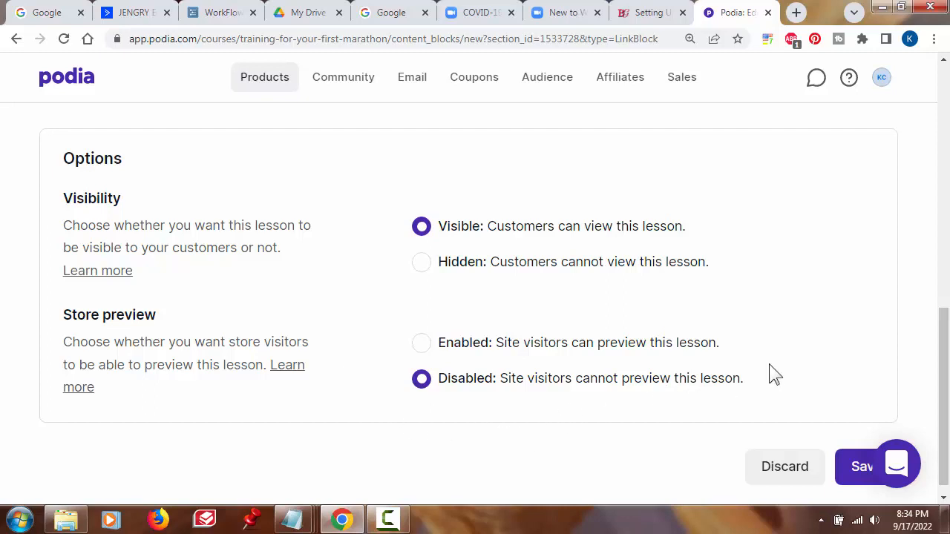
click(859, 469)
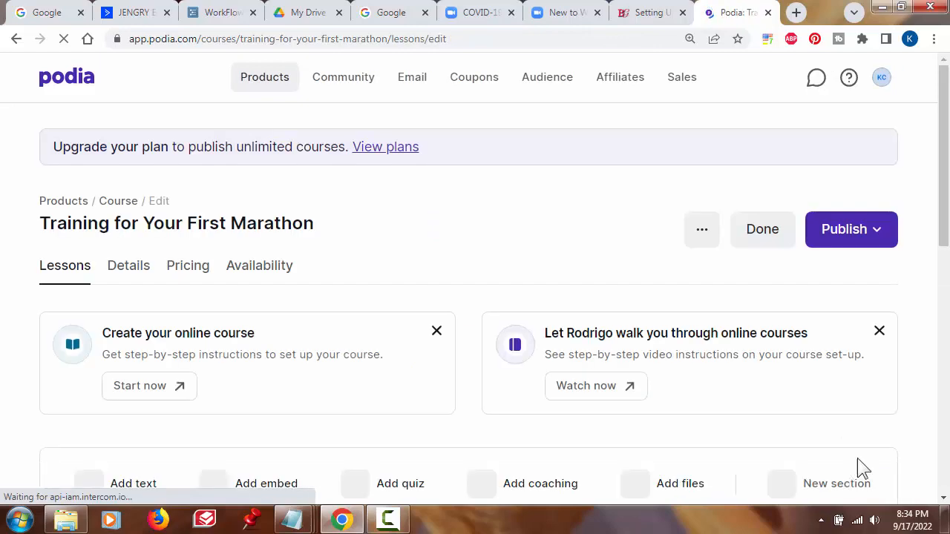
- View the "Training Session Checklist" lesson in the "Diet and Food Selection for Marathon Training" section as a customer sees it
scroll(712, 266, down, 8)
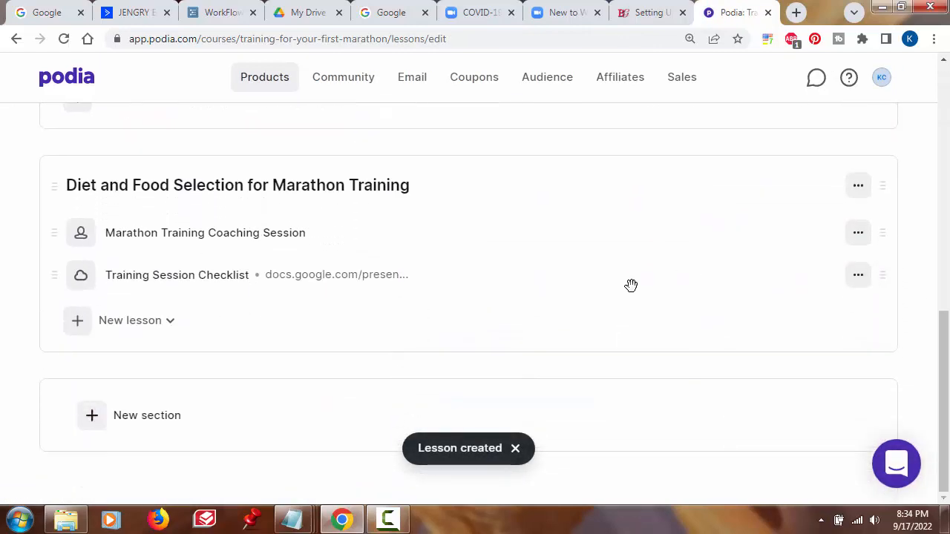
click(859, 281)
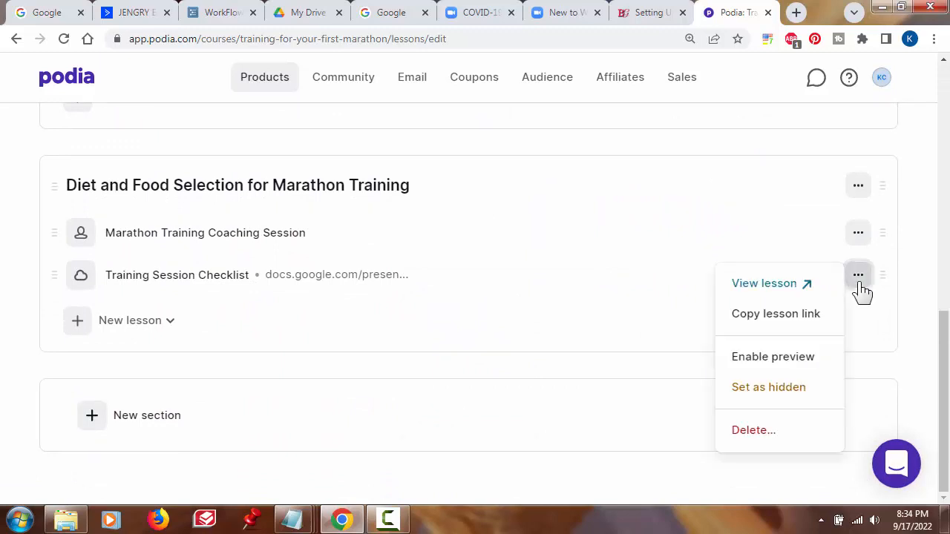
click(772, 286)
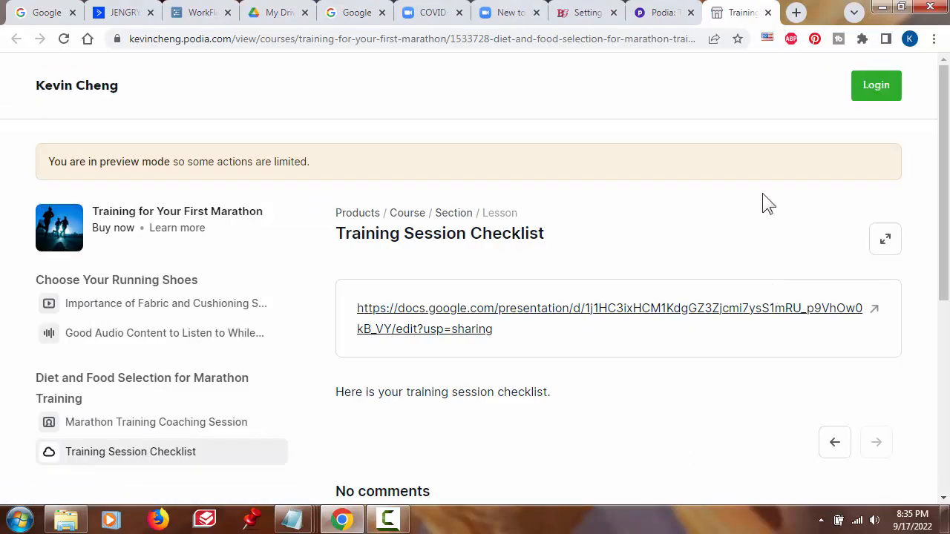
scroll(764, 200, down, 1)
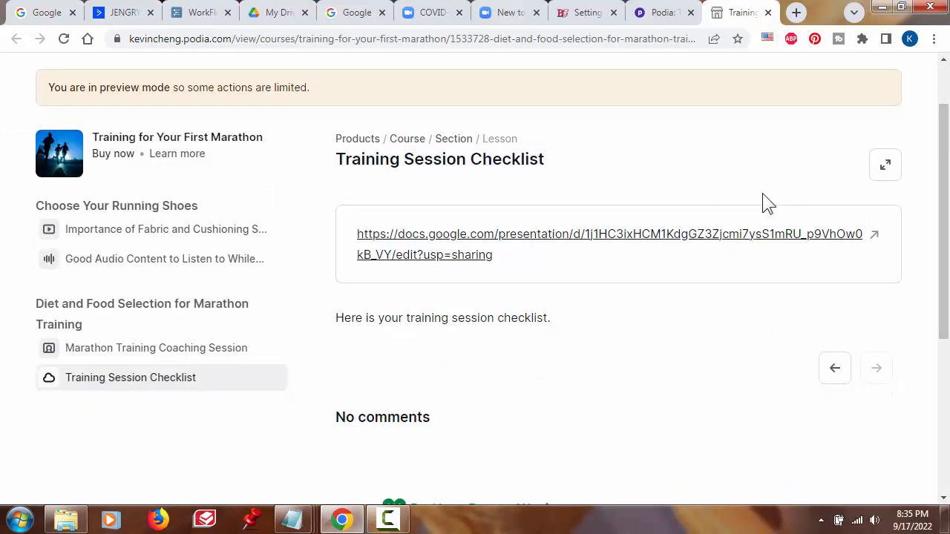
- Open the checklist lesson's presentation link, look through its first slides, and close both the presentation and the lesson preview
click(742, 245)
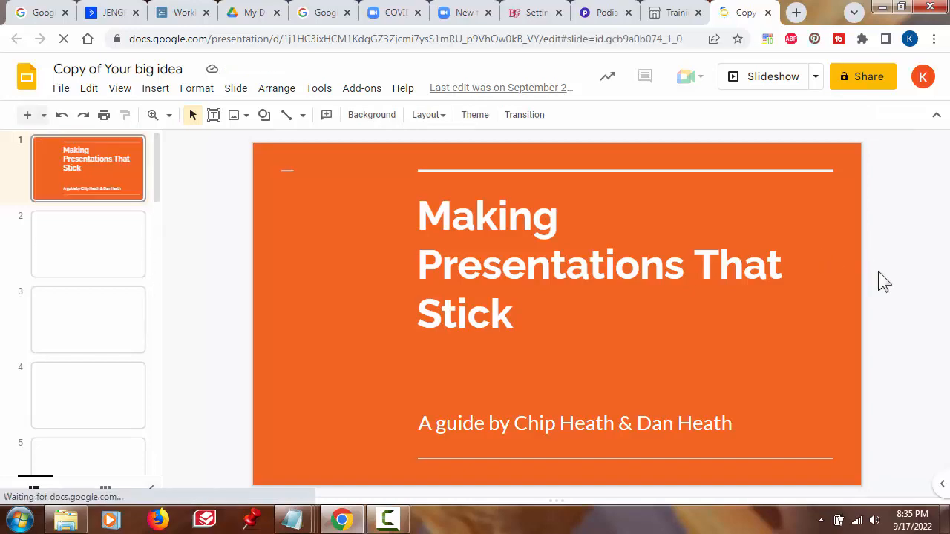
key(Down)
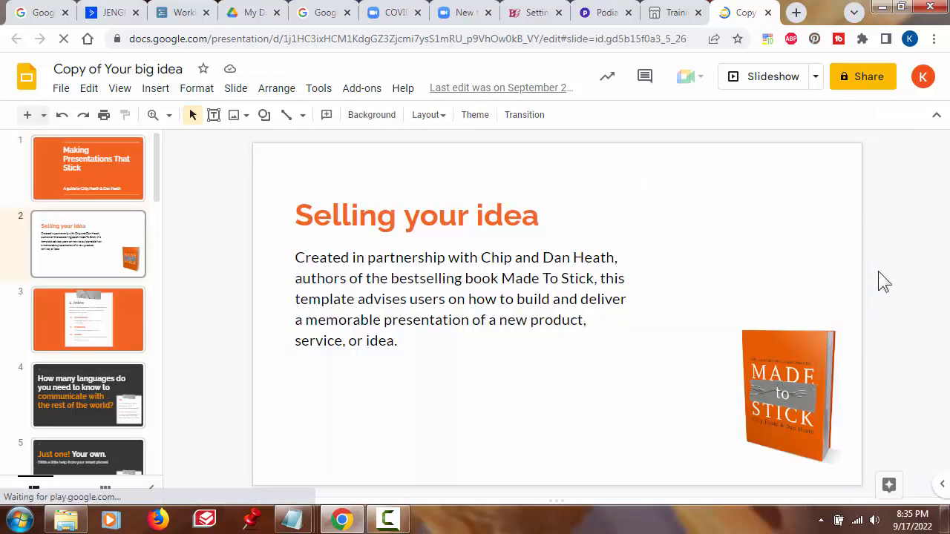
key(Down)
key(Down)
key(Down)
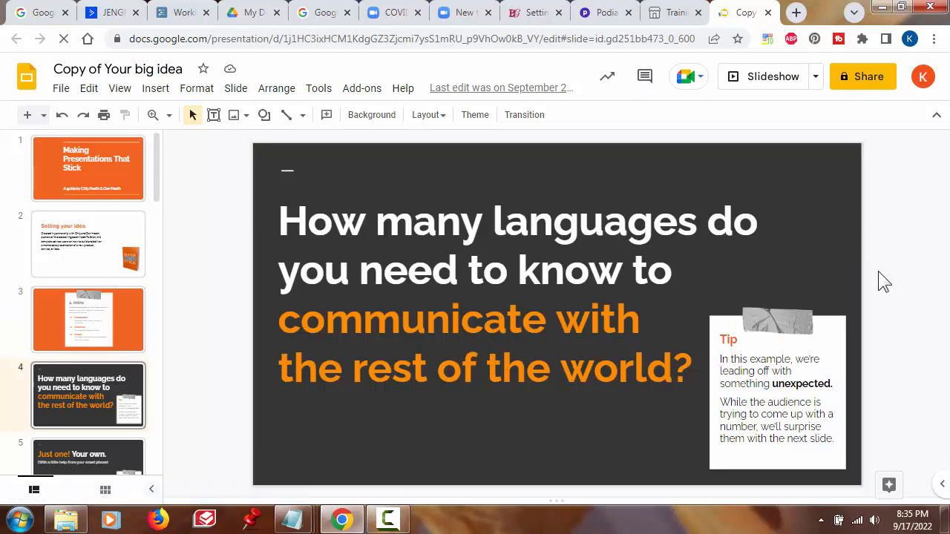
key(Down)
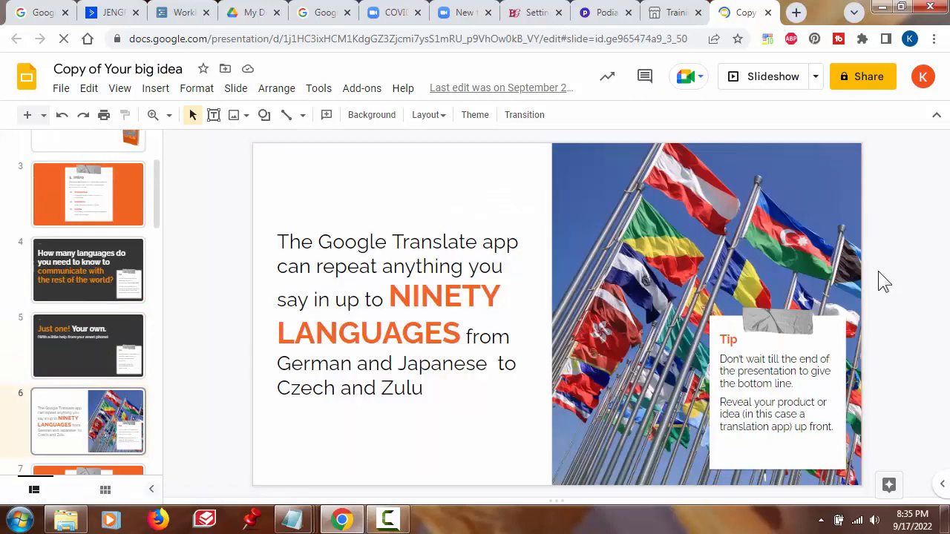
key(Up)
key(Up)
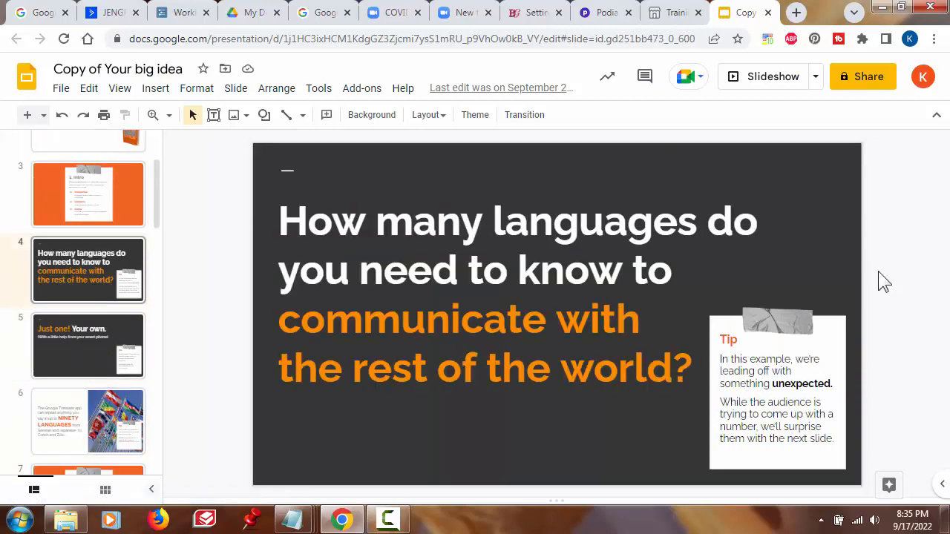
key(Up)
key(Up)
key(Up)
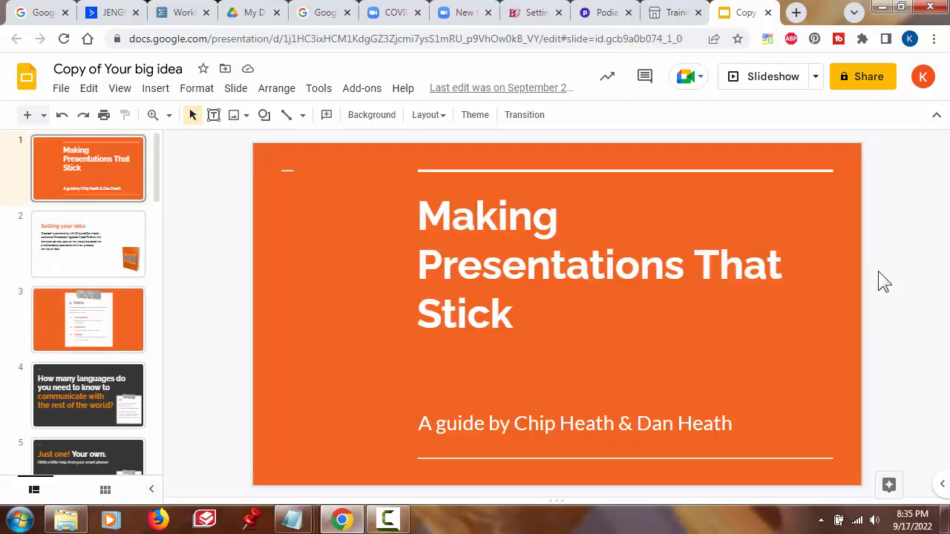
click(768, 13)
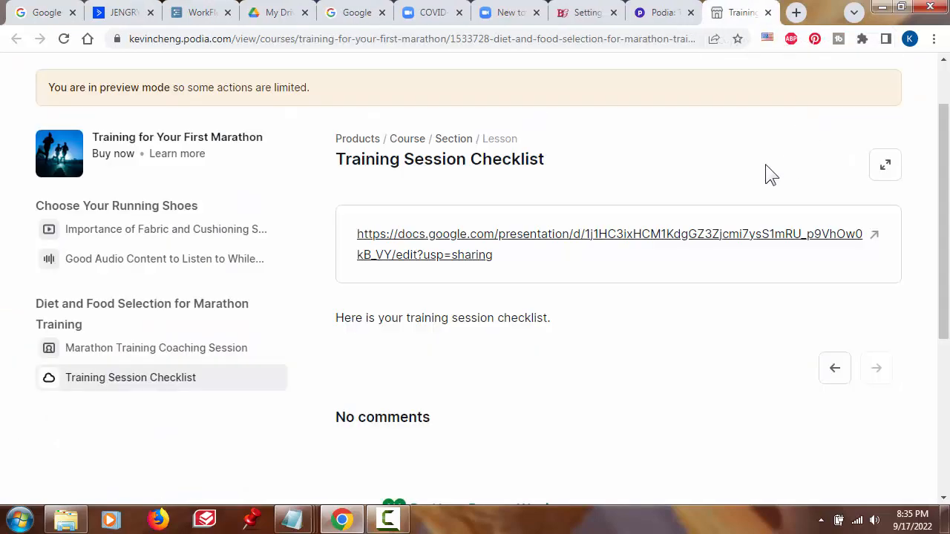
click(768, 12)
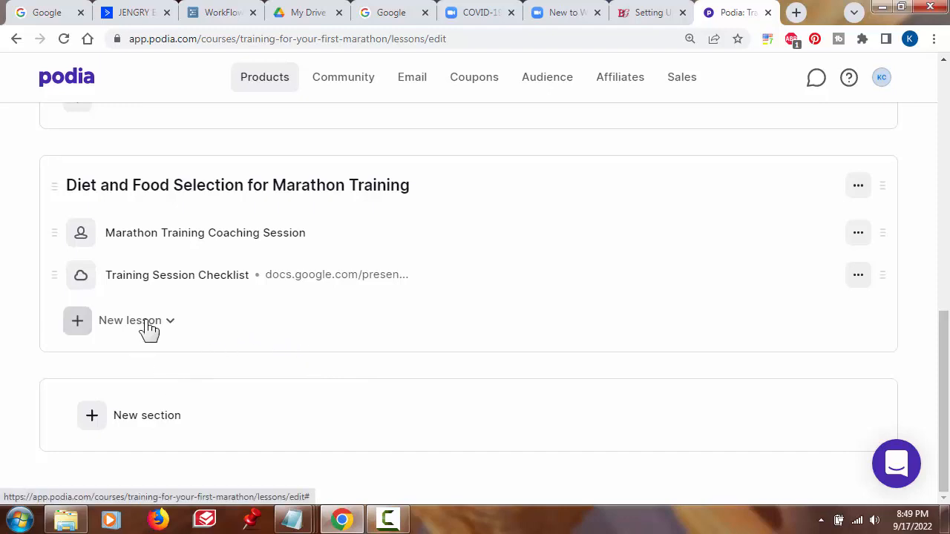
- Add a quiz lesson titled "Section 2 Quiz" to the "Diet and Food Selection for Marathon Training" section
click(147, 328)
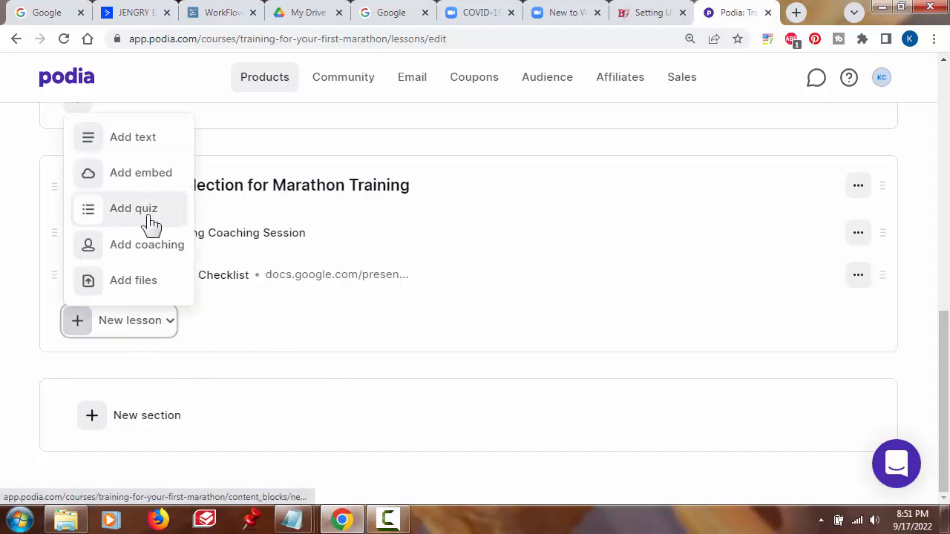
click(149, 221)
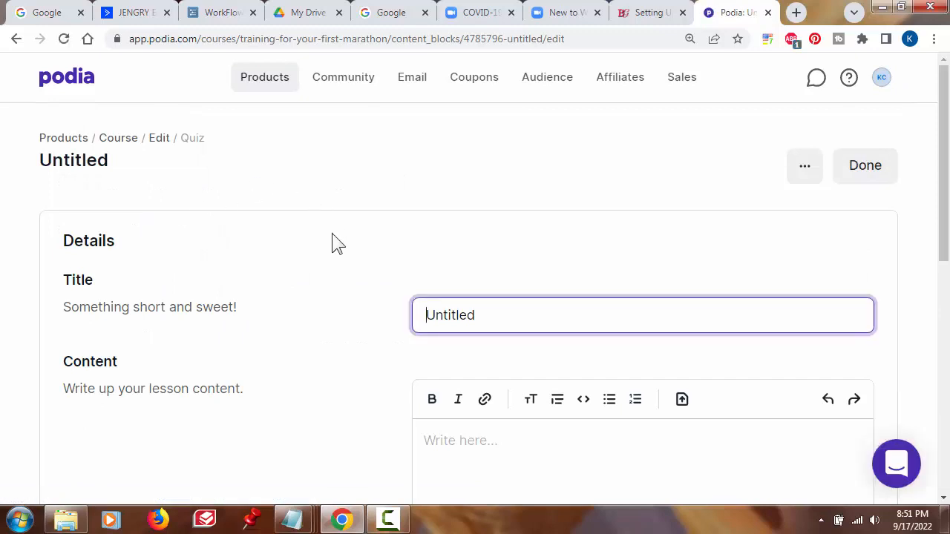
click(438, 318)
key(ctrl+a)
key(BackSpace)
text(Section 2 Quiz)
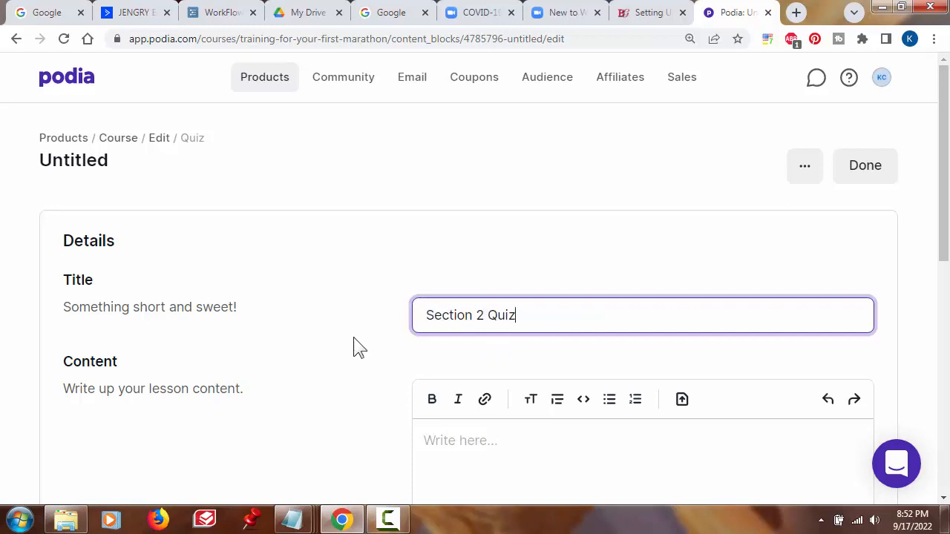
- Write the quiz's lesson content "Choose one answer in each question below."
scroll(513, 318, down, 2)
click(540, 286)
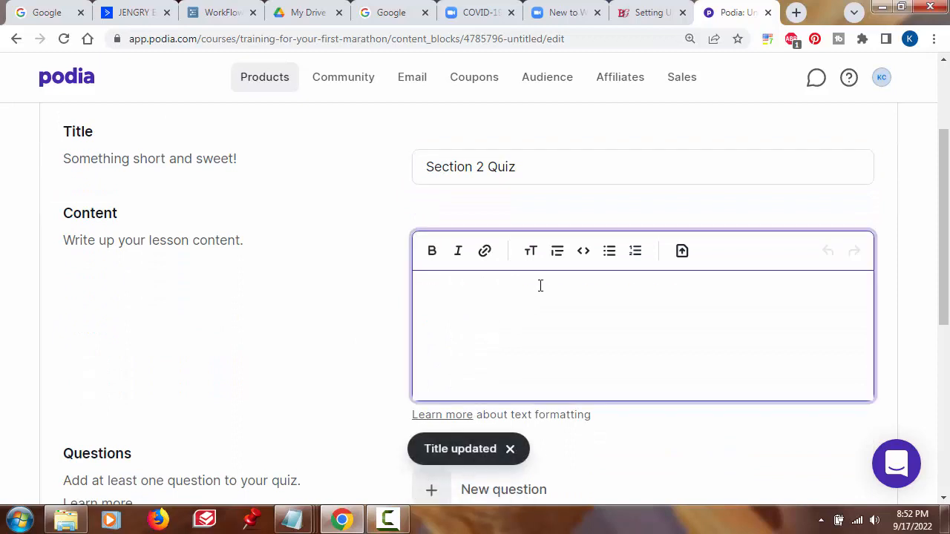
text(Choose one answer in each question below.)
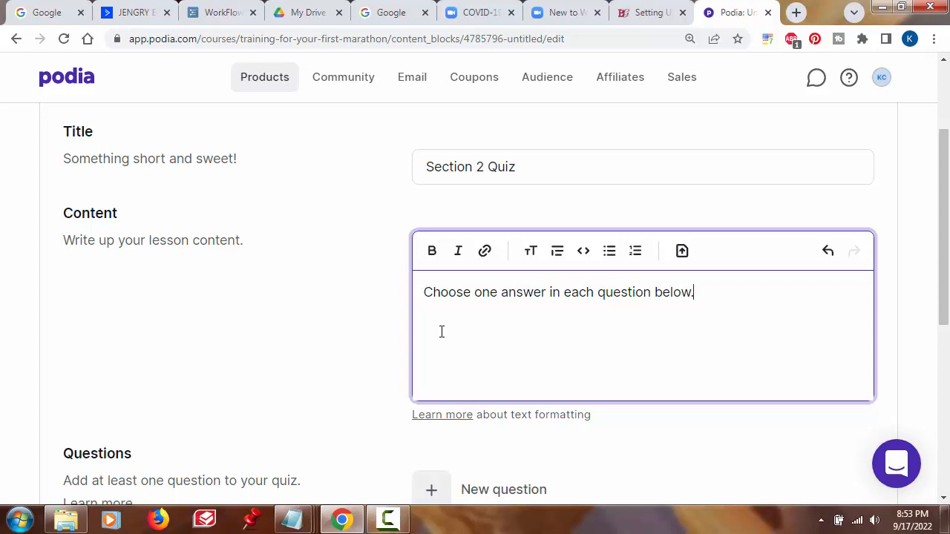
click(361, 339)
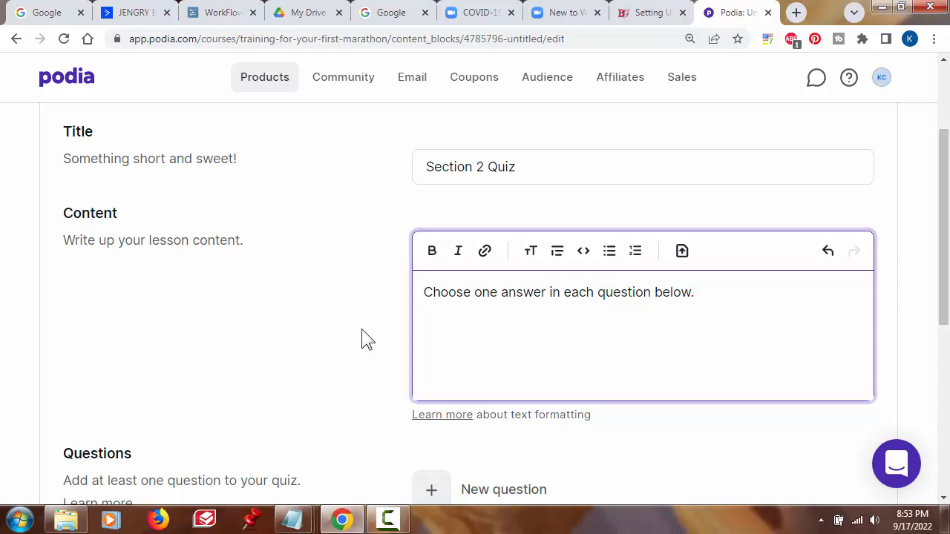
- Start a new quiz question asking "What is the best type of fabric for your running shoes?"
scroll(373, 349, down, 4)
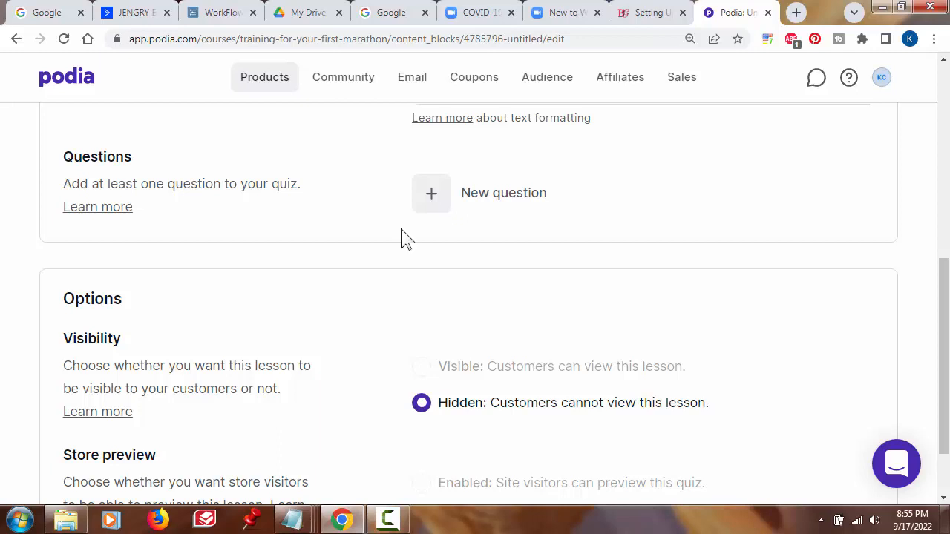
click(429, 200)
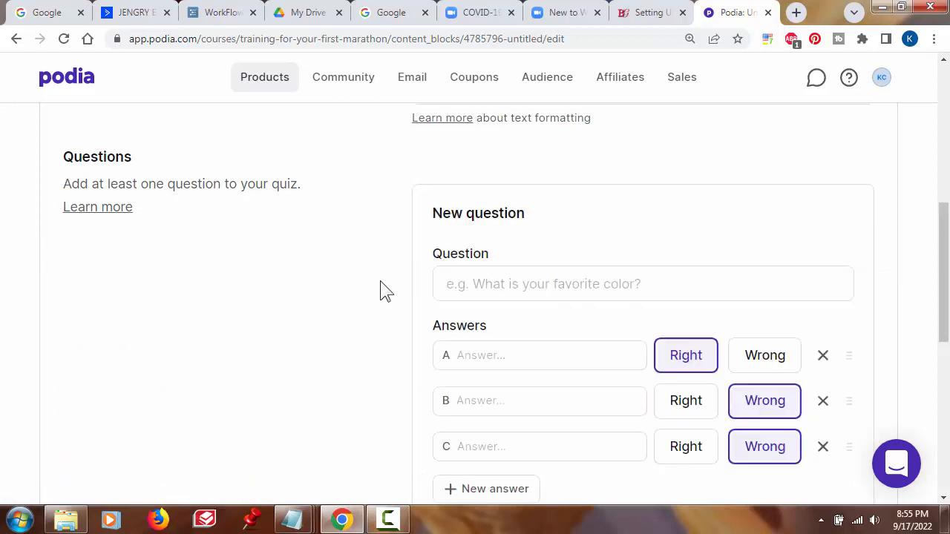
scroll(386, 280, down, 1)
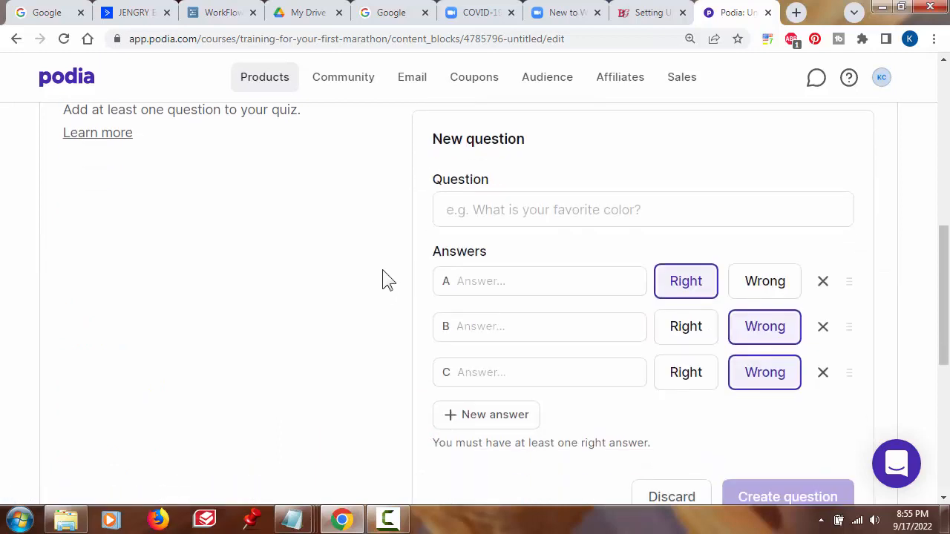
scroll(383, 271, down, 1)
scroll(383, 271, up, 2)
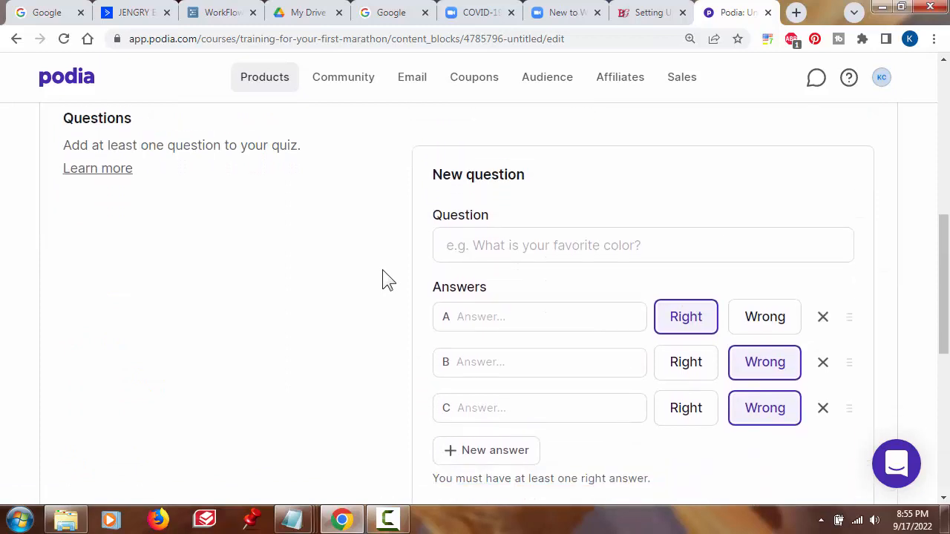
scroll(382, 271, down, 1)
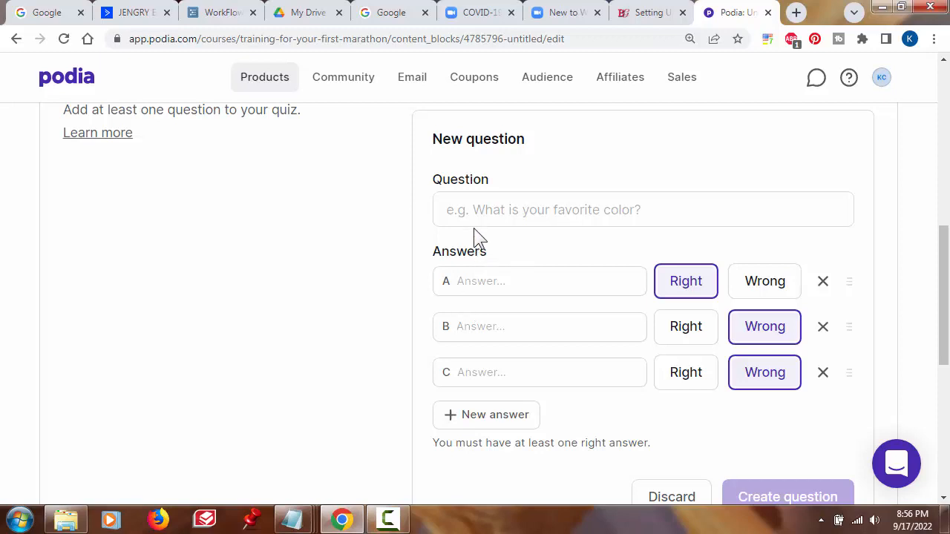
click(466, 209)
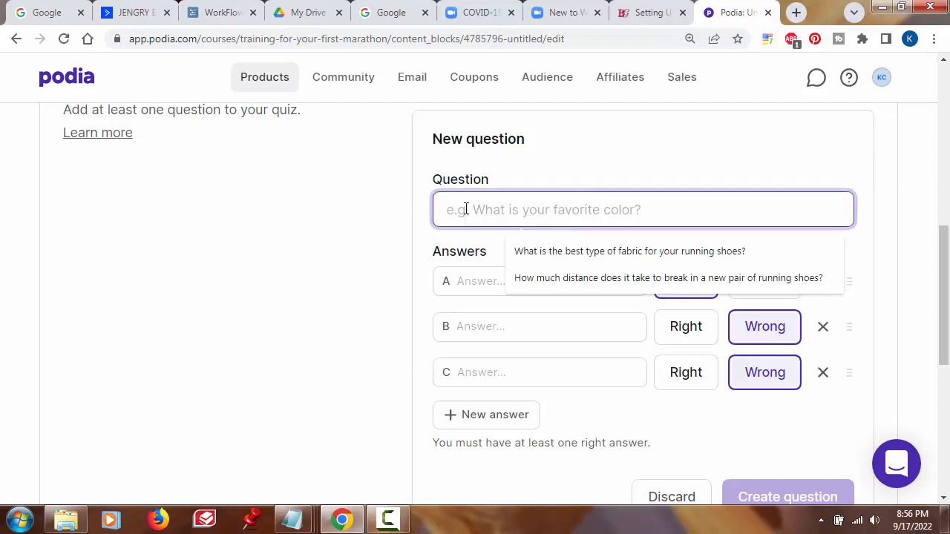
click(544, 252)
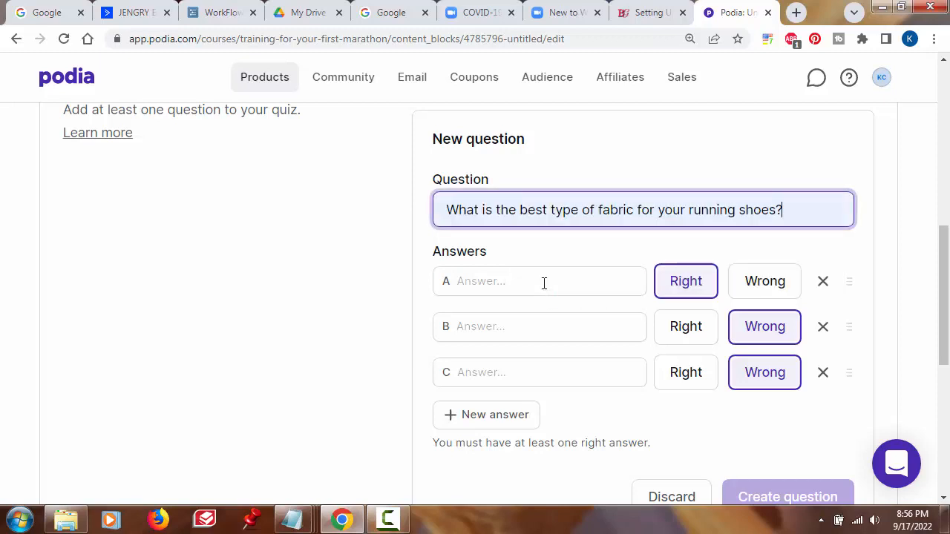
- Fill in the fabric question's answers: A "Polyester", B "Nylon" and C "Spandex"
click(480, 277)
click(597, 319)
click(466, 327)
click(576, 365)
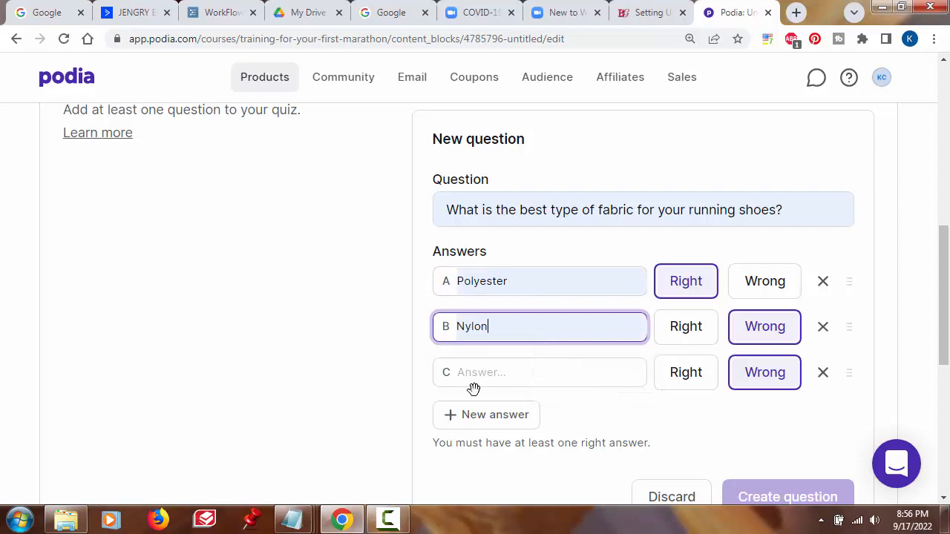
click(483, 381)
click(579, 411)
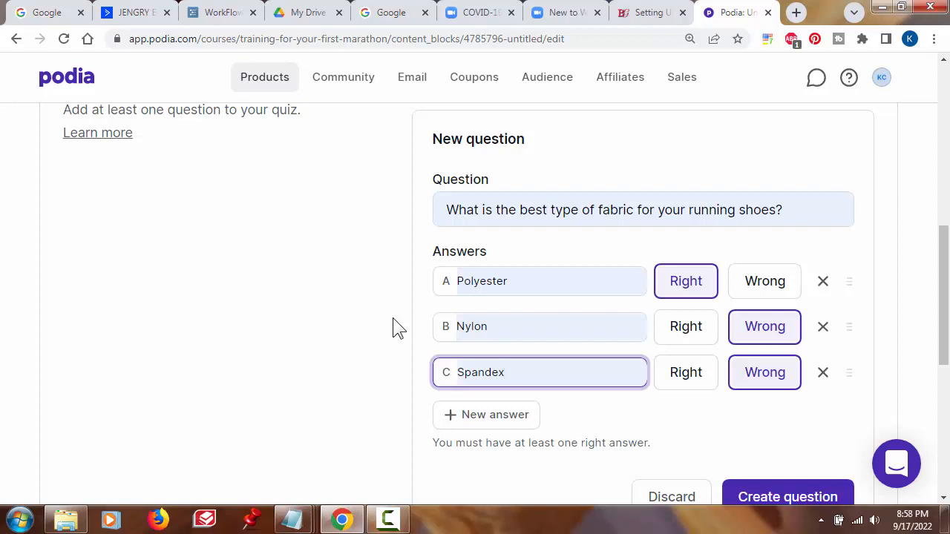
- Mark Nylon as the right answer and Polyester as wrong, and create the question
click(698, 339)
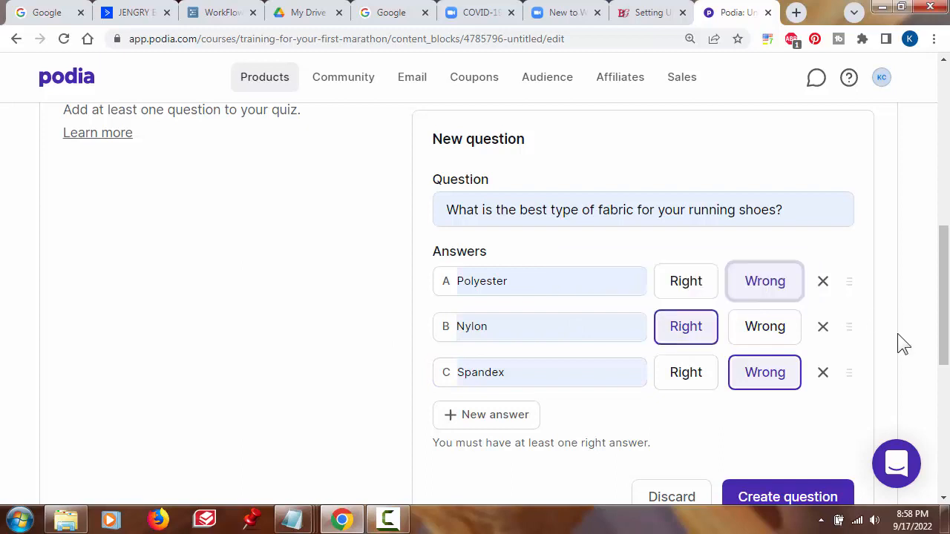
scroll(899, 338, down, 1)
scroll(898, 337, down, 1)
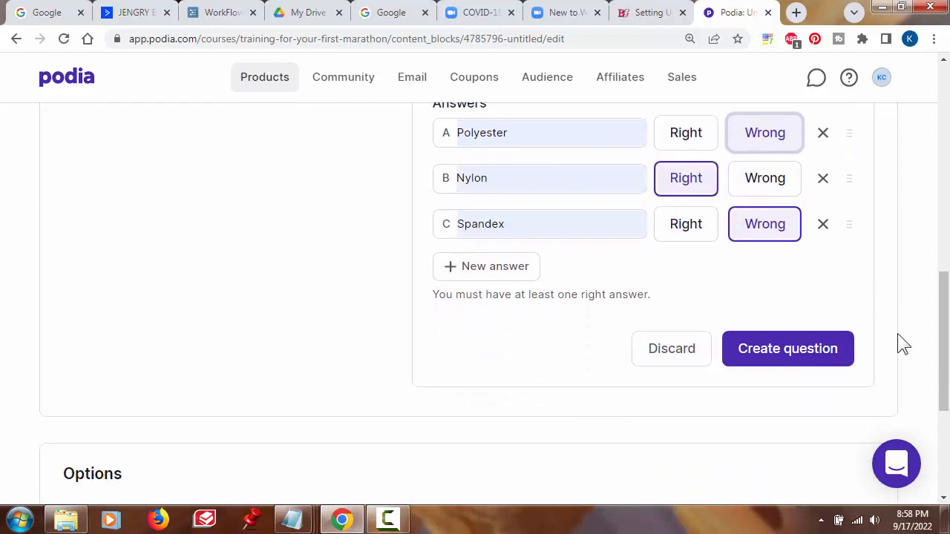
click(793, 359)
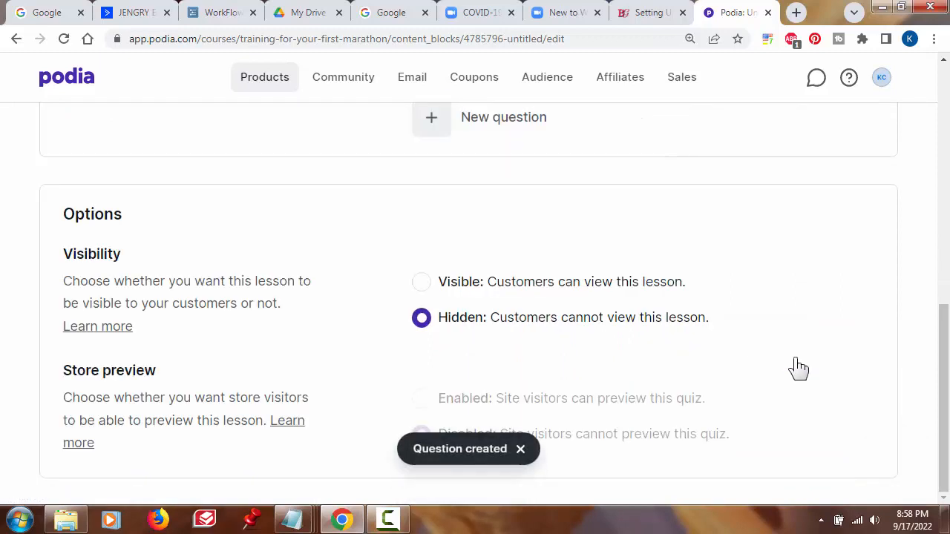
- Start a second quiz question asking "How much distance does it take to break in a new pair of running shoes?"
scroll(742, 351, up, 2)
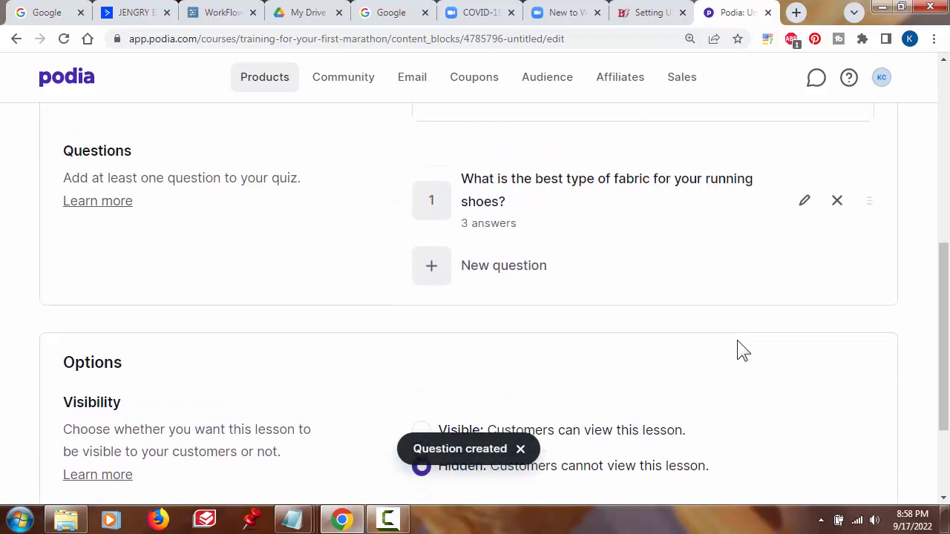
click(442, 271)
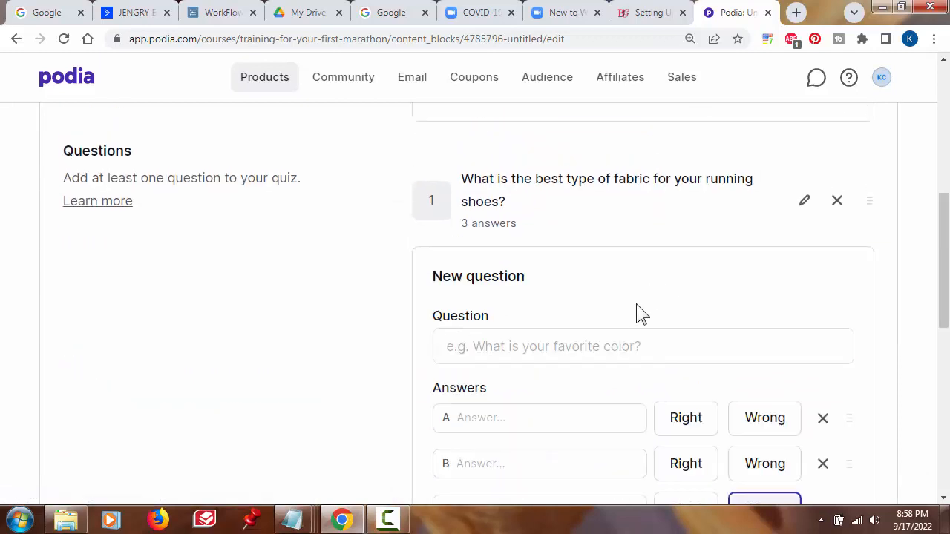
scroll(629, 300, down, 1)
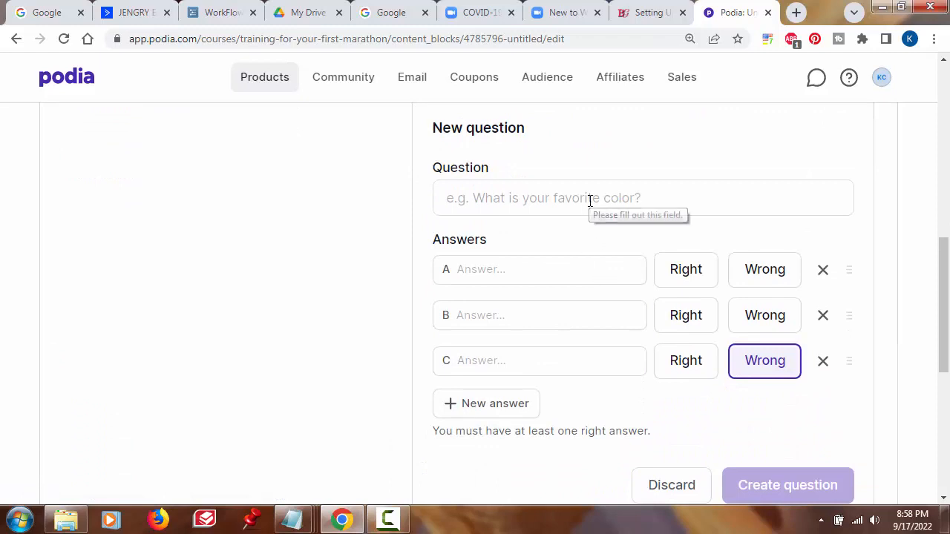
click(590, 199)
click(624, 265)
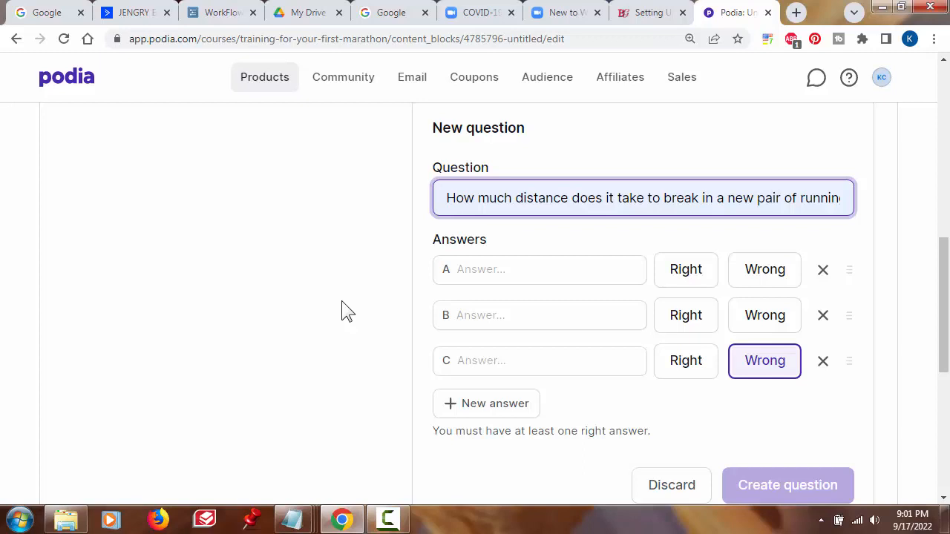
- Fill in the break-in question's answers: A "100 to 150 ft", B "After running 1 marathon" and C "5 to 10 miles"
click(506, 272)
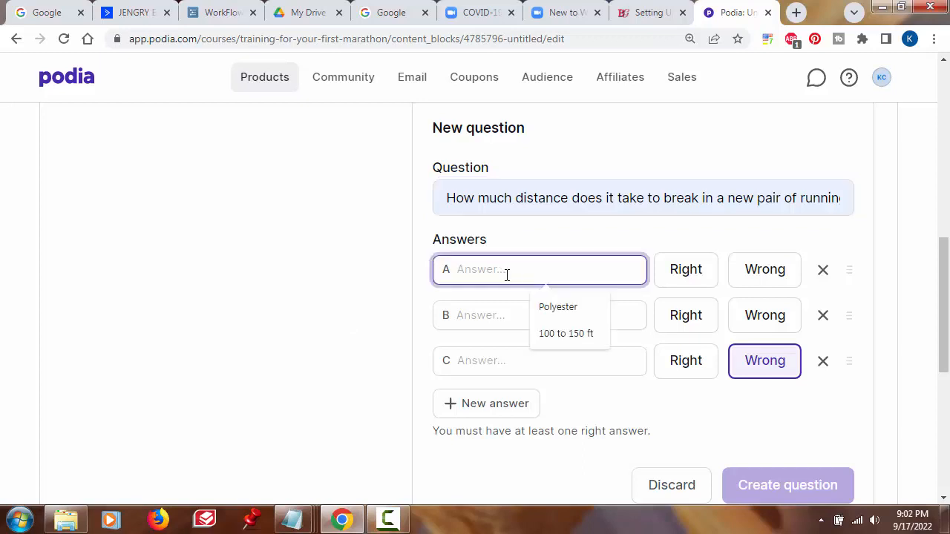
click(575, 335)
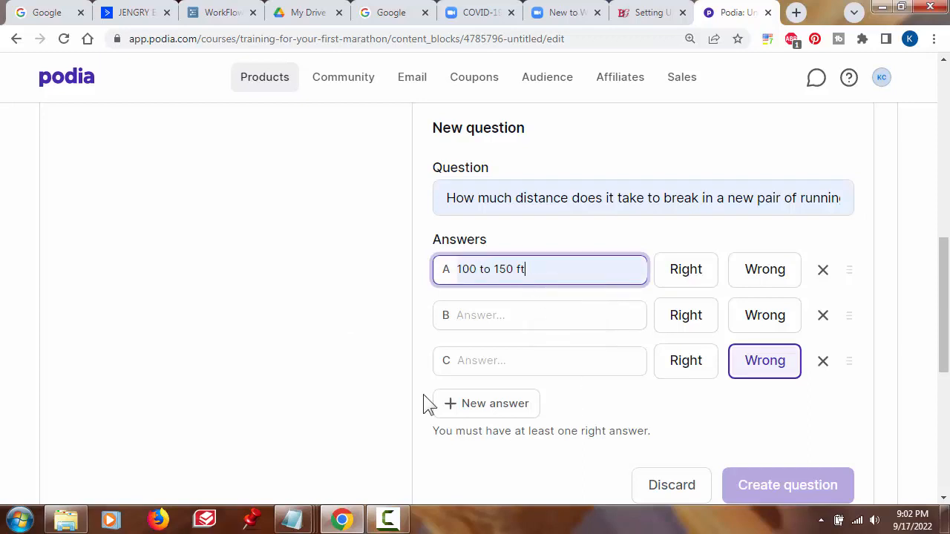
click(507, 316)
click(583, 383)
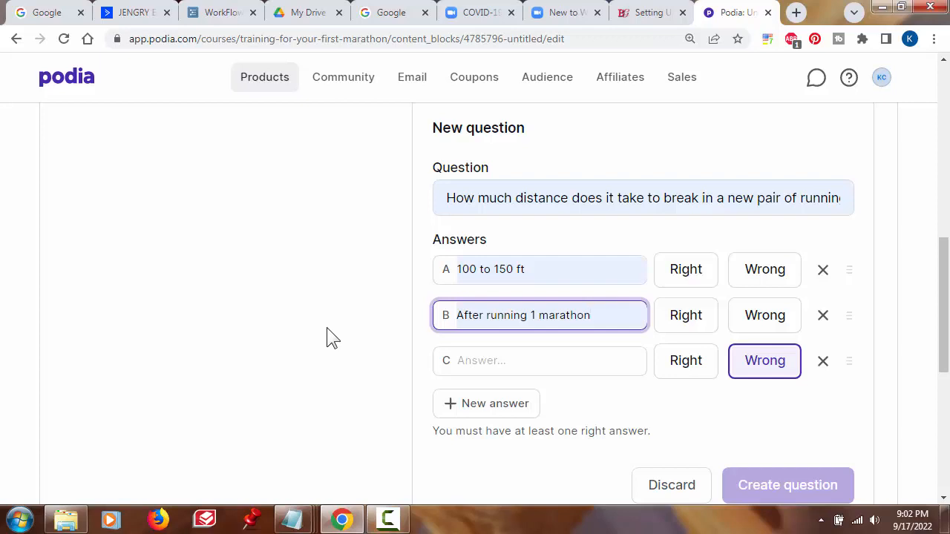
click(526, 371)
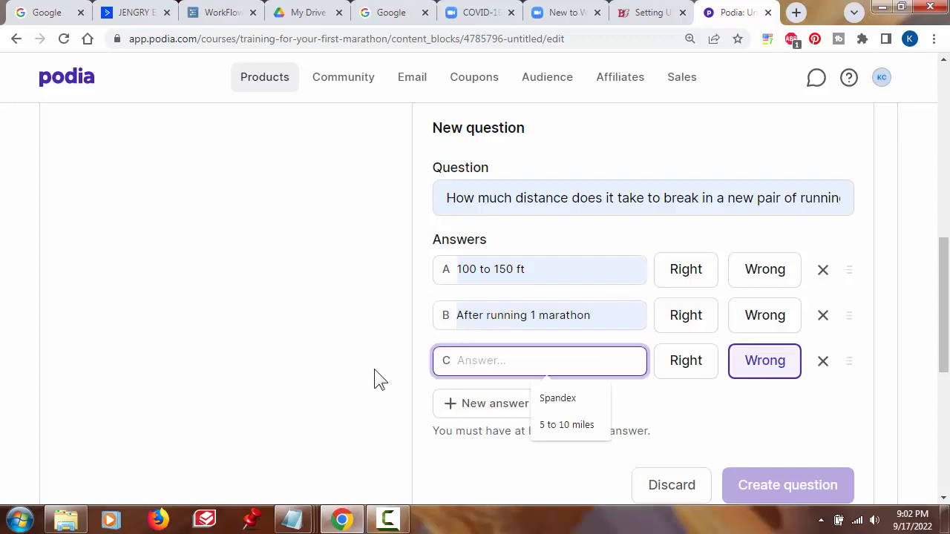
click(564, 424)
click(385, 313)
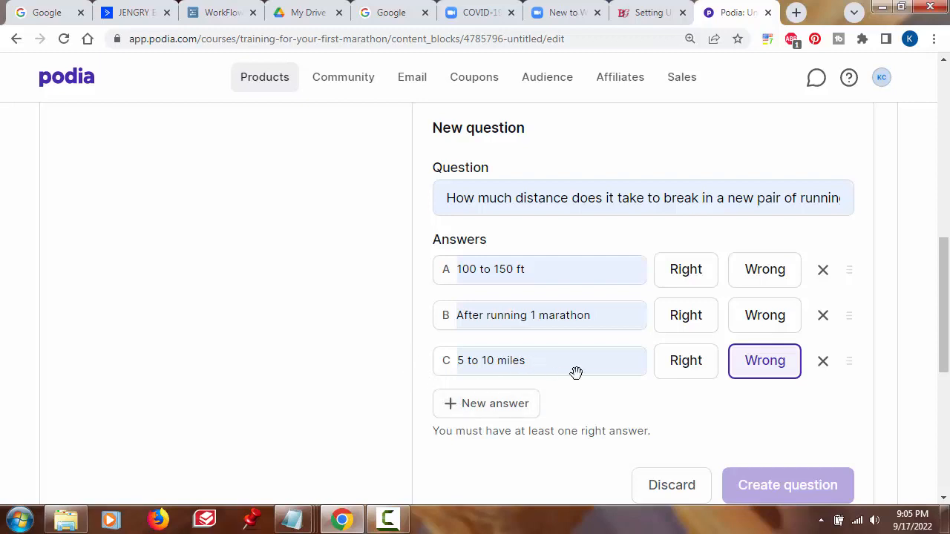
- Mark "5 to 10 miles" as the right answer and the other two as wrong, and create the question
click(676, 365)
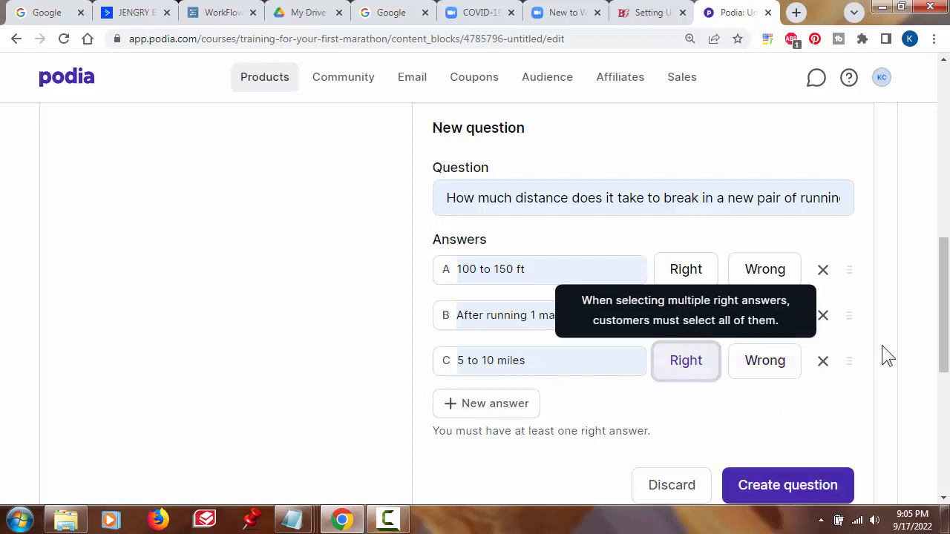
click(780, 325)
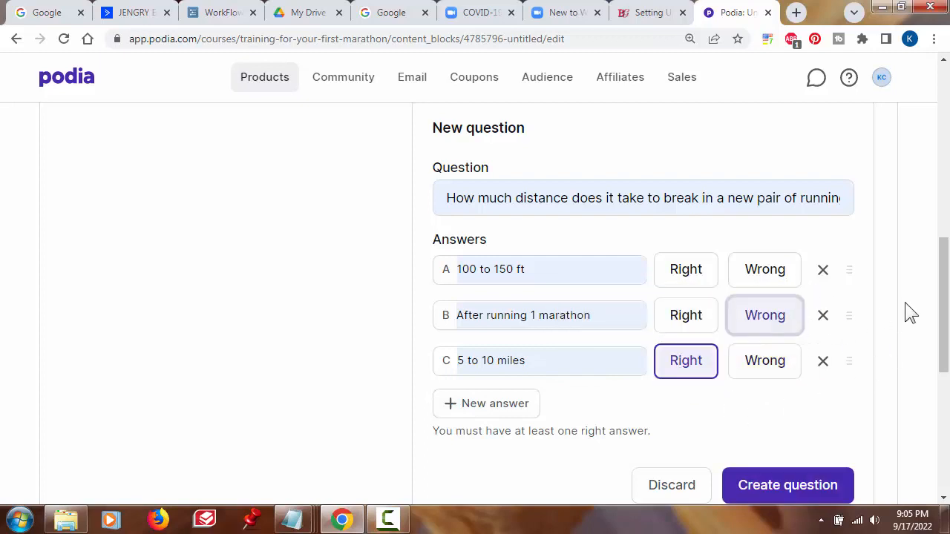
click(783, 278)
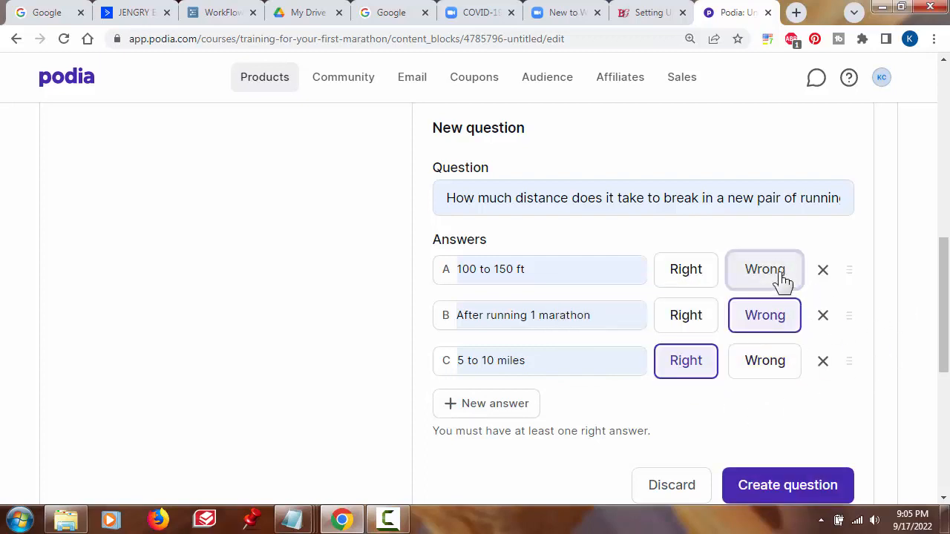
scroll(896, 308, down, 2)
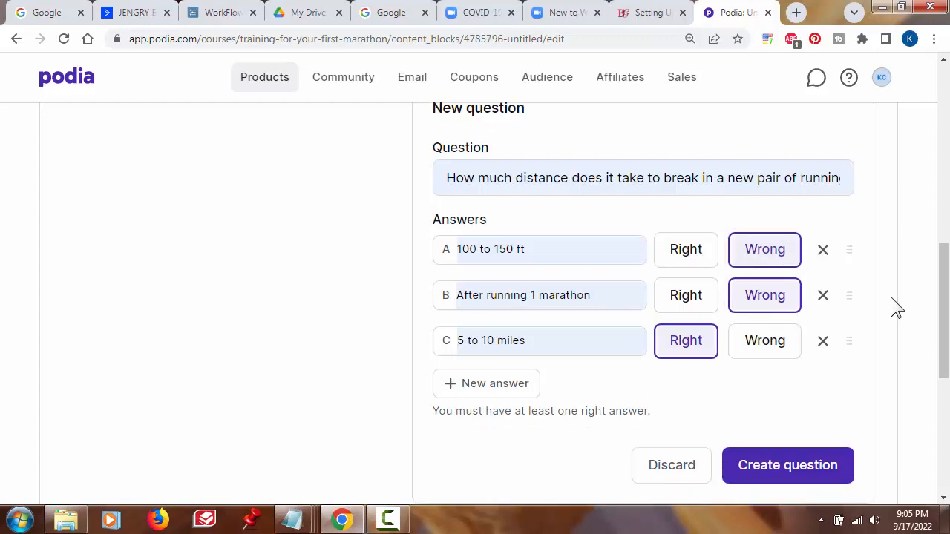
click(842, 348)
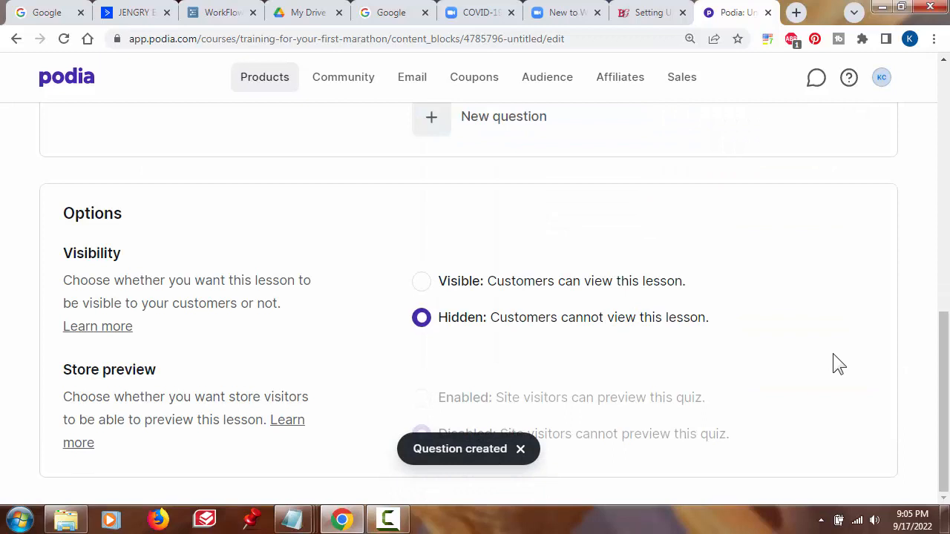
- Review the quiz's question list, finish editing Section 2 Quiz and return to the course's lessons
scroll(839, 363, up, 3)
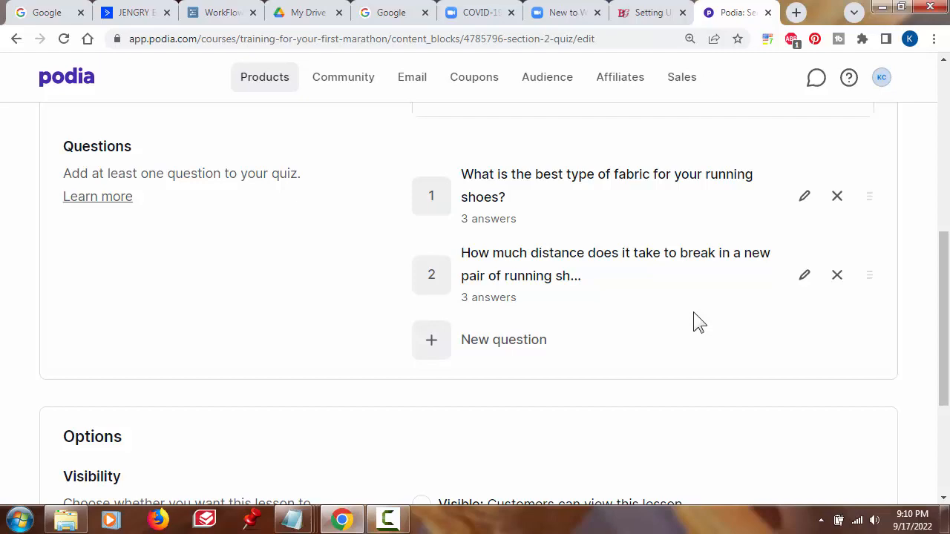
scroll(693, 312, down, 3)
scroll(841, 330, up, 9)
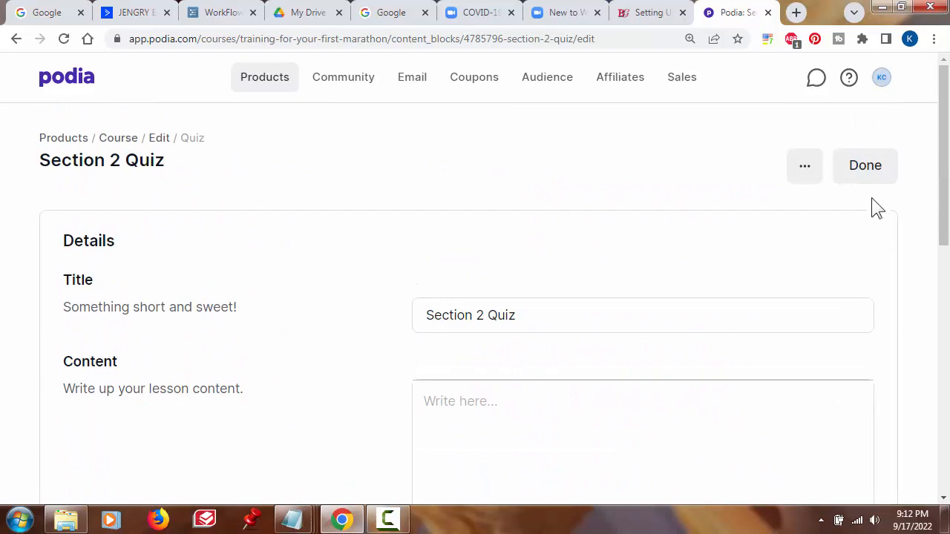
click(866, 181)
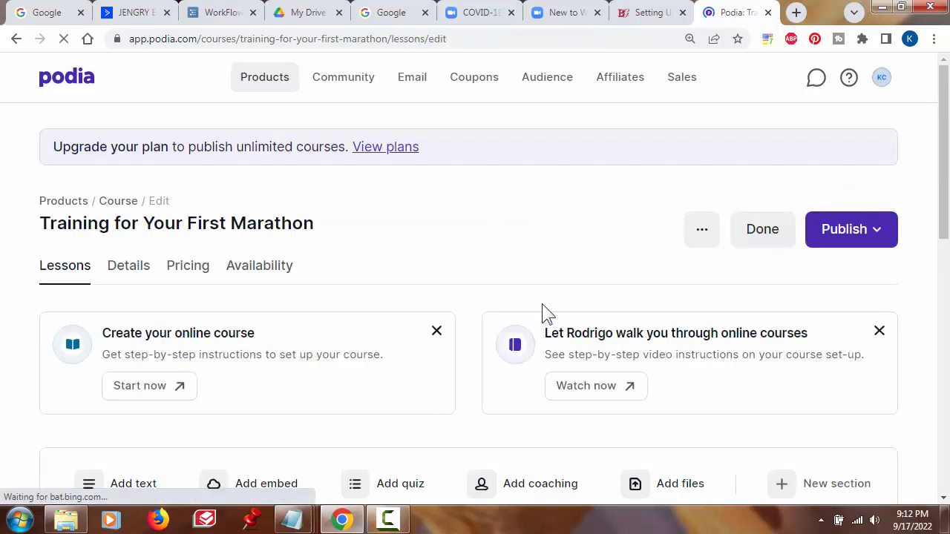
- Check which actions are available for the Section 2 Quiz lesson in the Diet and Food Selection section
scroll(535, 294, down, 6)
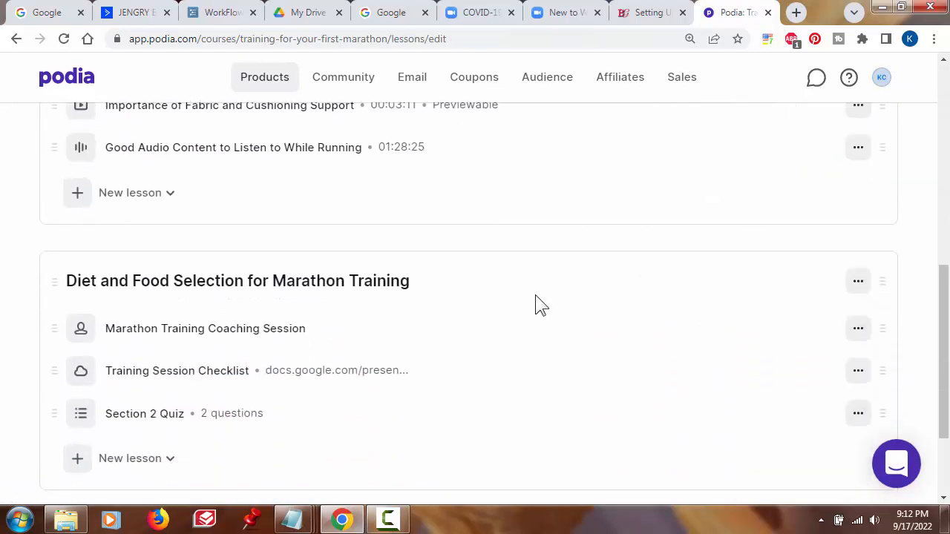
scroll(540, 305, down, 2)
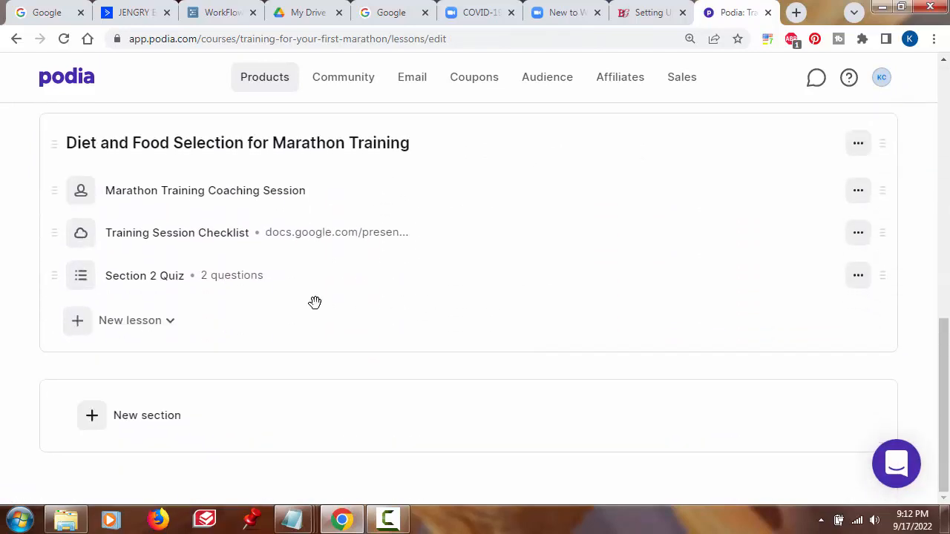
click(861, 288)
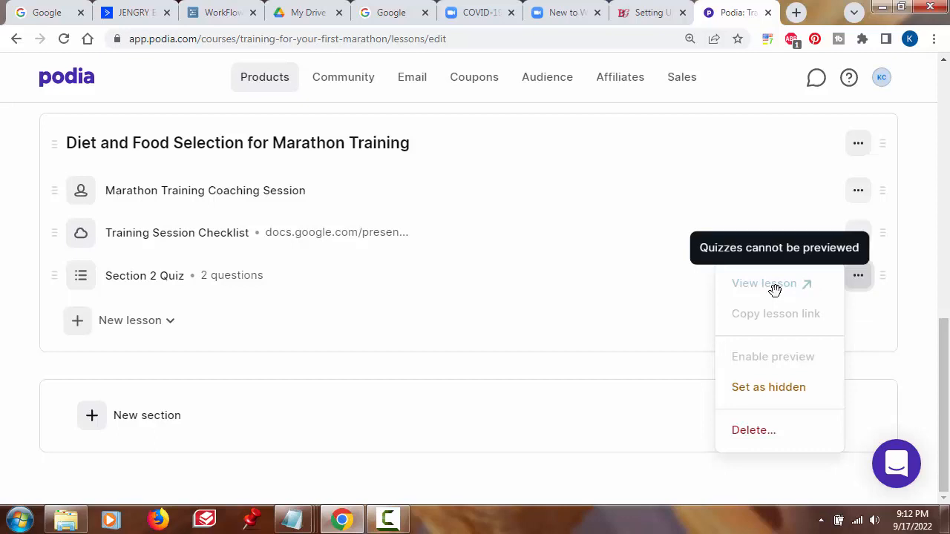
click(926, 273)
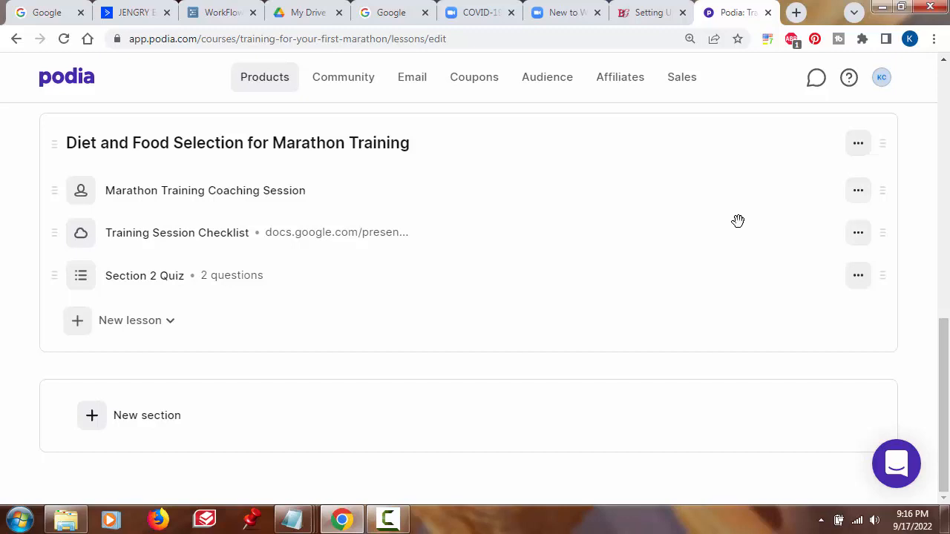
- Preview the marathon course as a customer and look over the lessons listed in both sections
scroll(762, 220, up, 15)
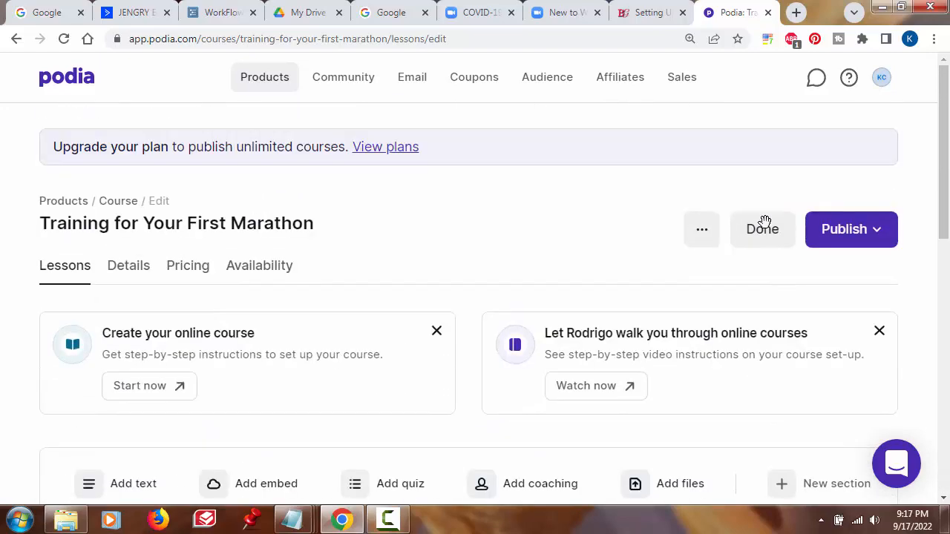
click(710, 234)
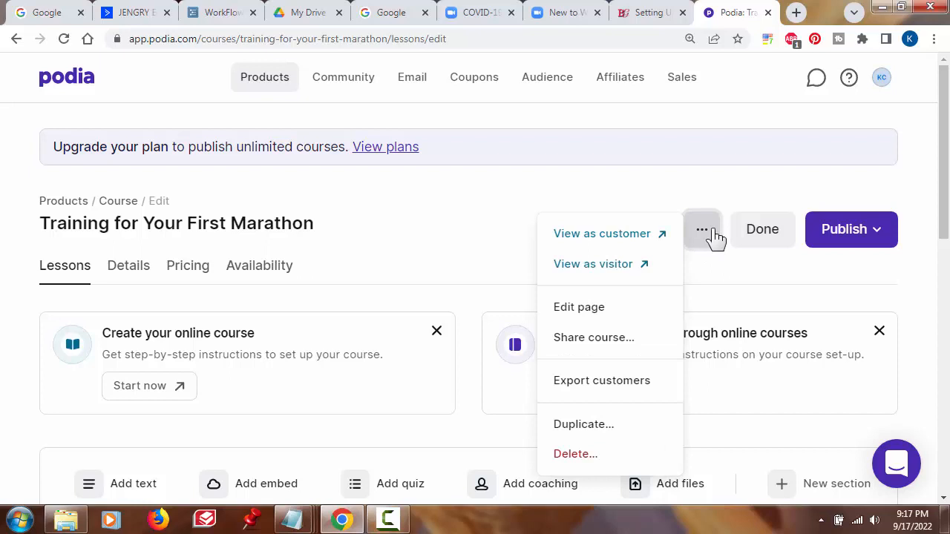
click(639, 236)
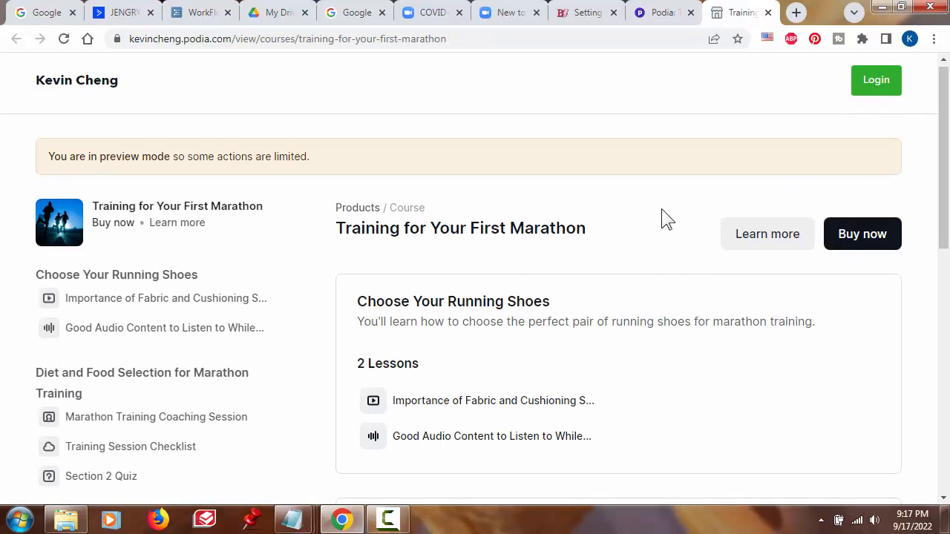
scroll(661, 209, down, 3)
scroll(661, 216, down, 3)
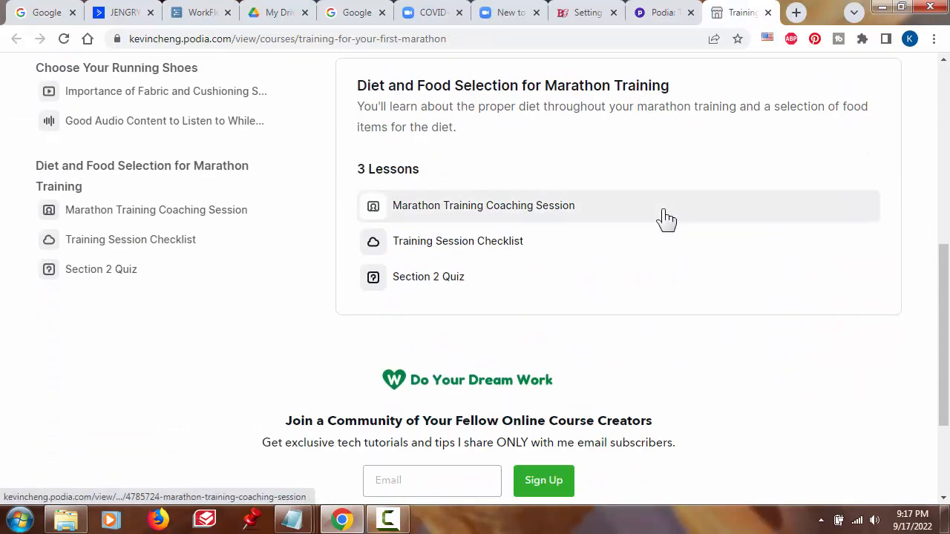
scroll(665, 218, up, 6)
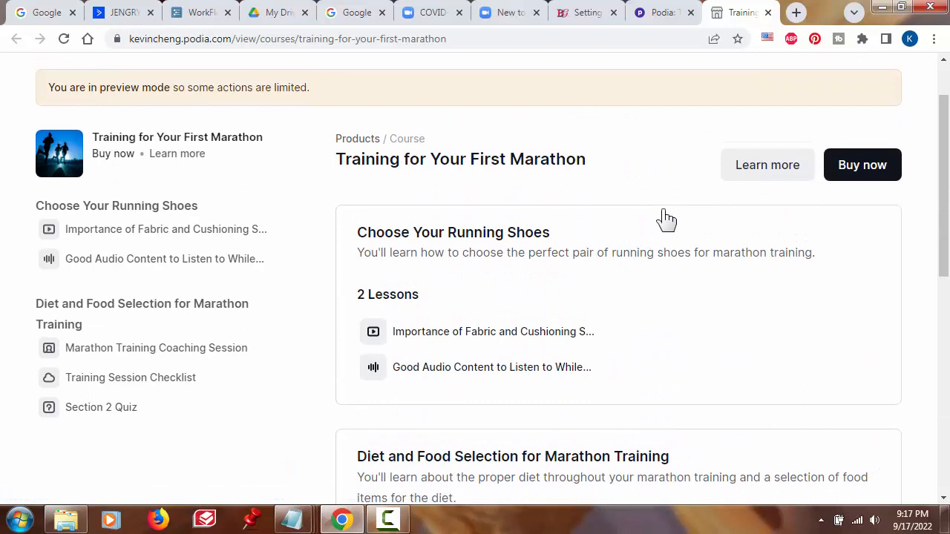
scroll(665, 218, down, 1)
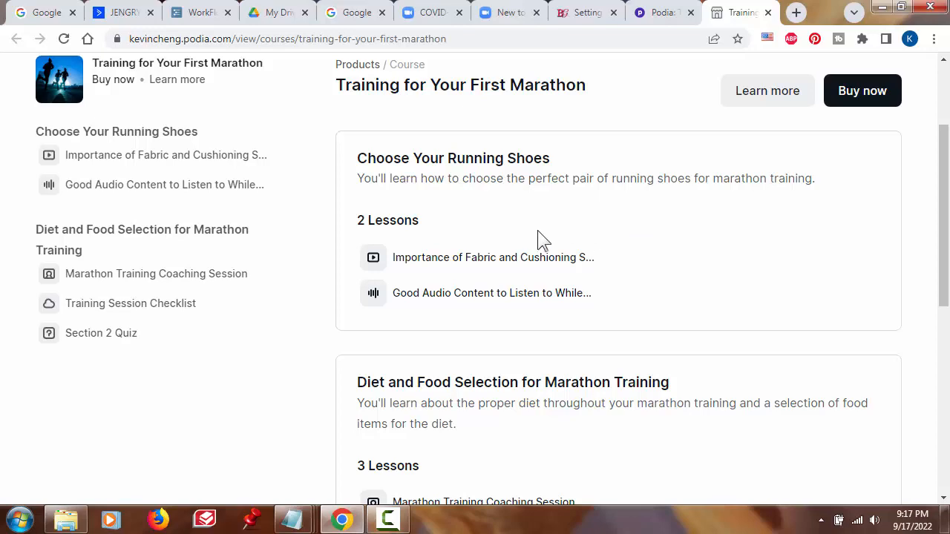
- Open the "Importance of Fabric and Cushioning Support" lesson in the customer preview and play its video briefly
click(536, 260)
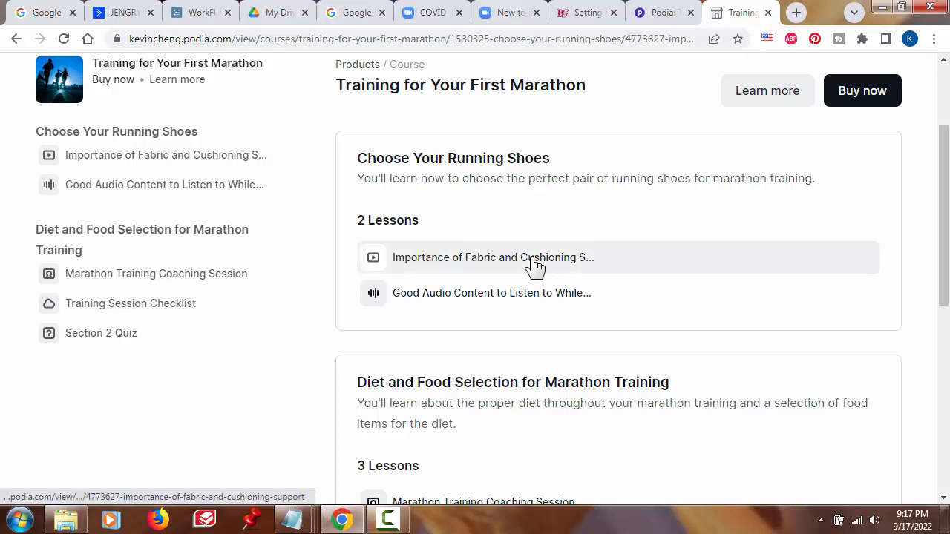
scroll(561, 324, down, 2)
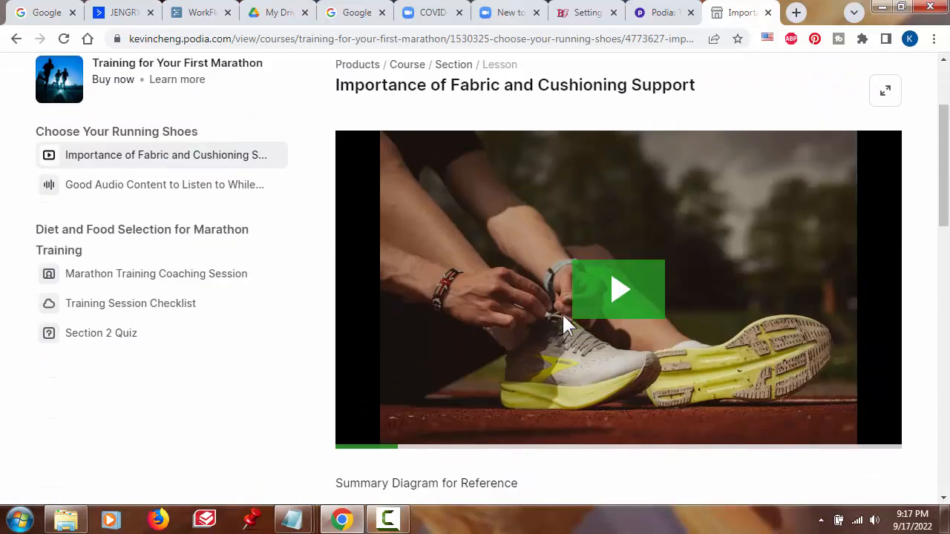
click(620, 292)
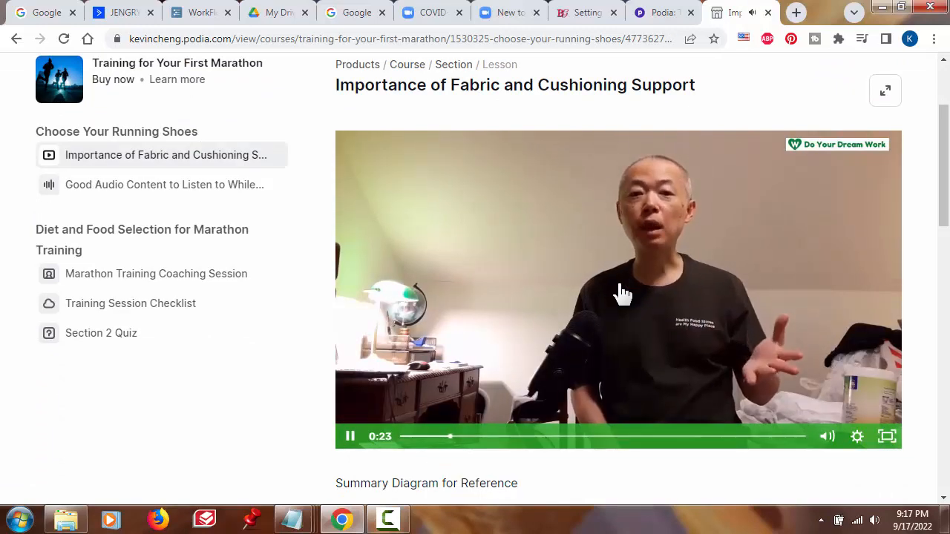
click(621, 291)
- Open the lesson's attached PDF, skim its pages, close it and read the action steps in the lesson
scroll(488, 327, down, 4)
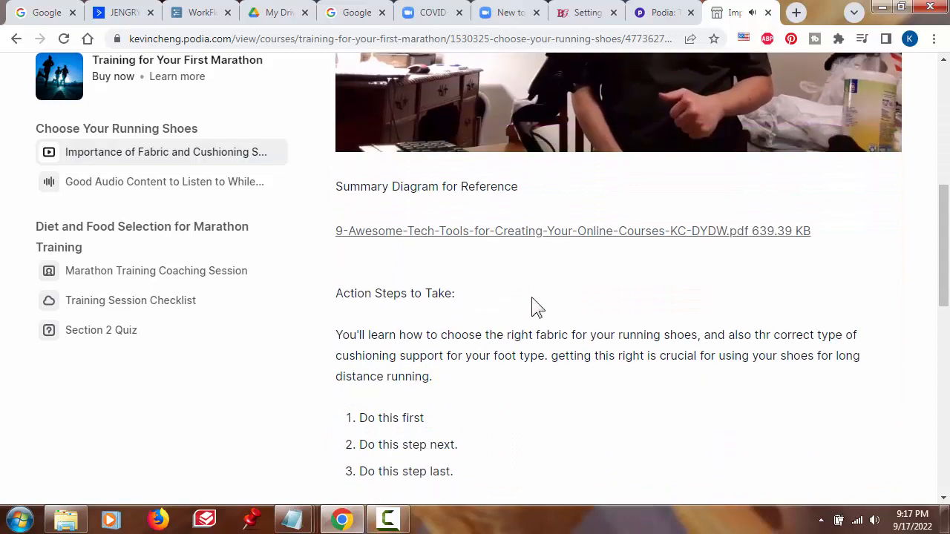
click(628, 233)
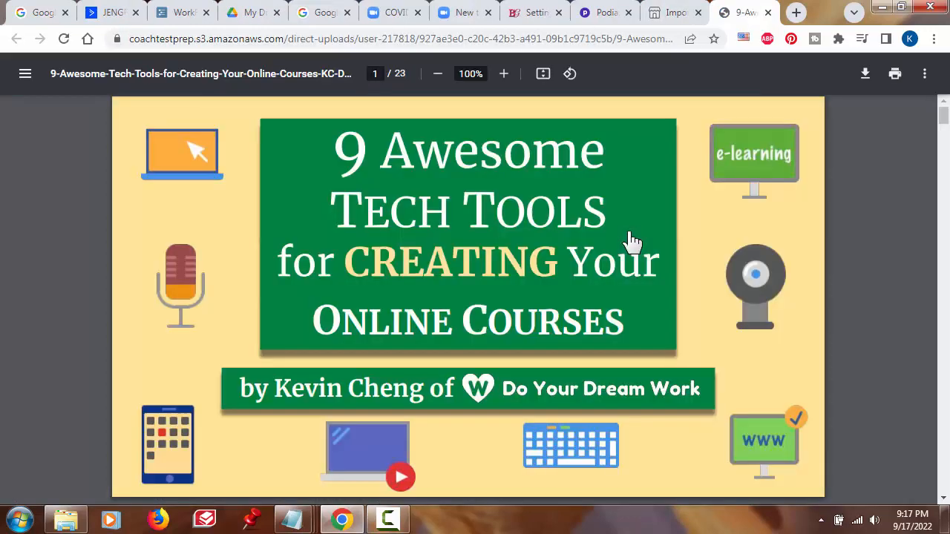
scroll(620, 274, down, 10)
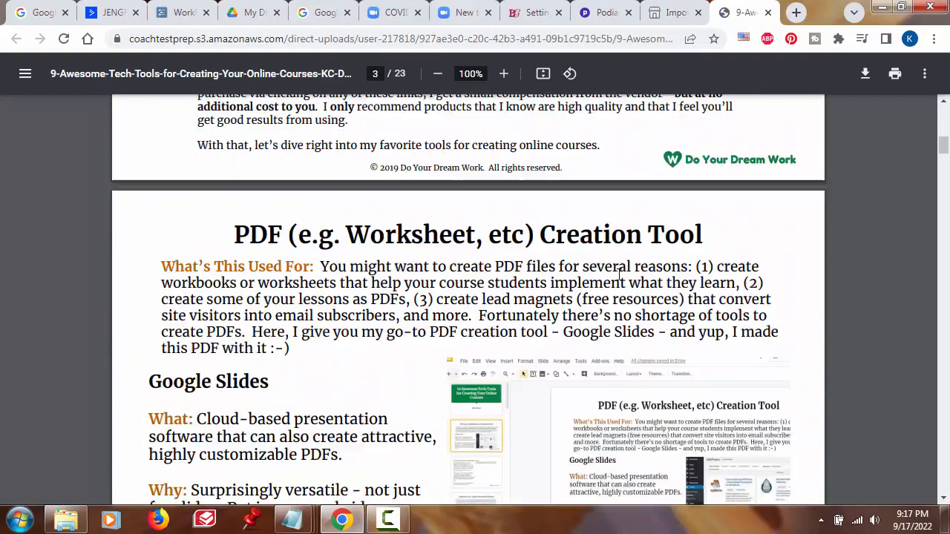
scroll(620, 274, down, 5)
click(767, 12)
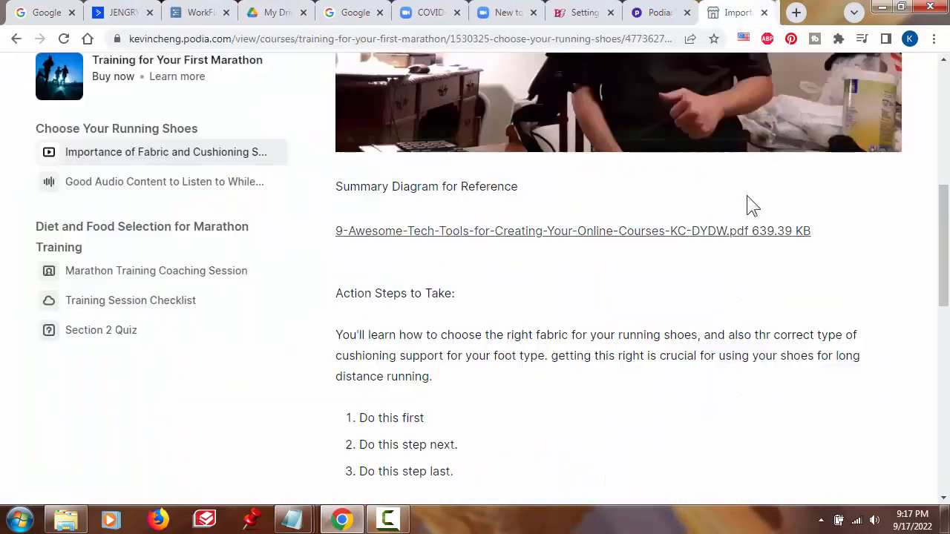
scroll(655, 291, down, 2)
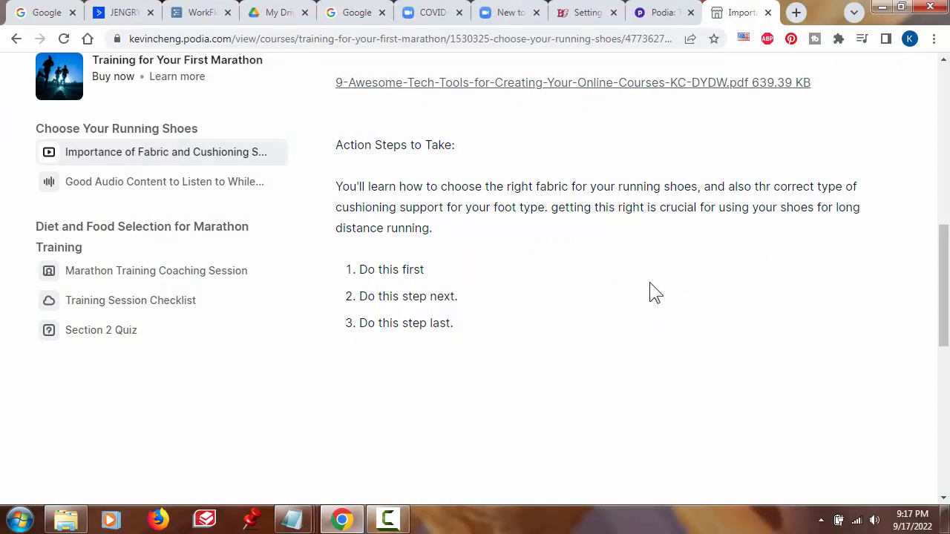
- Open the "Good Audio Content to Listen to While Running" lesson in the customer preview, play its audio briefly and look over the page
scroll(237, 386, up, 2)
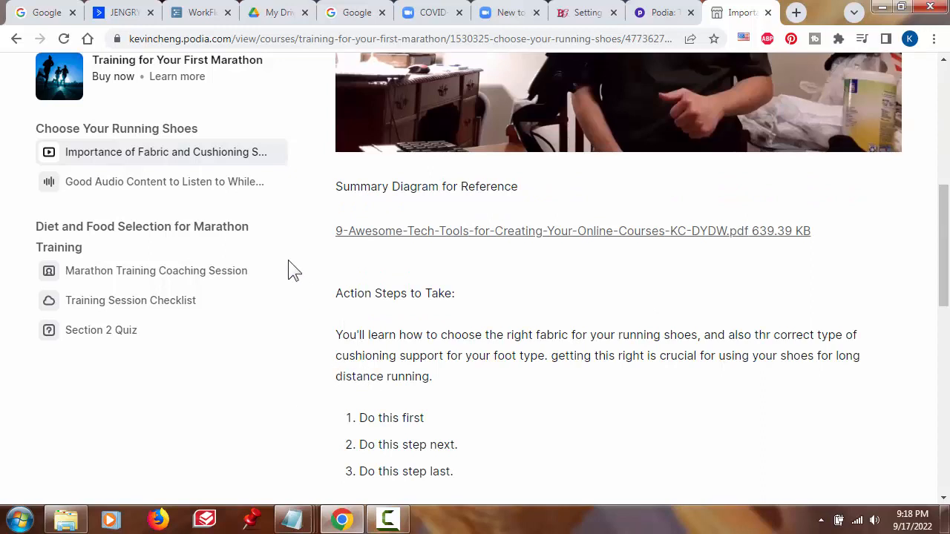
click(196, 185)
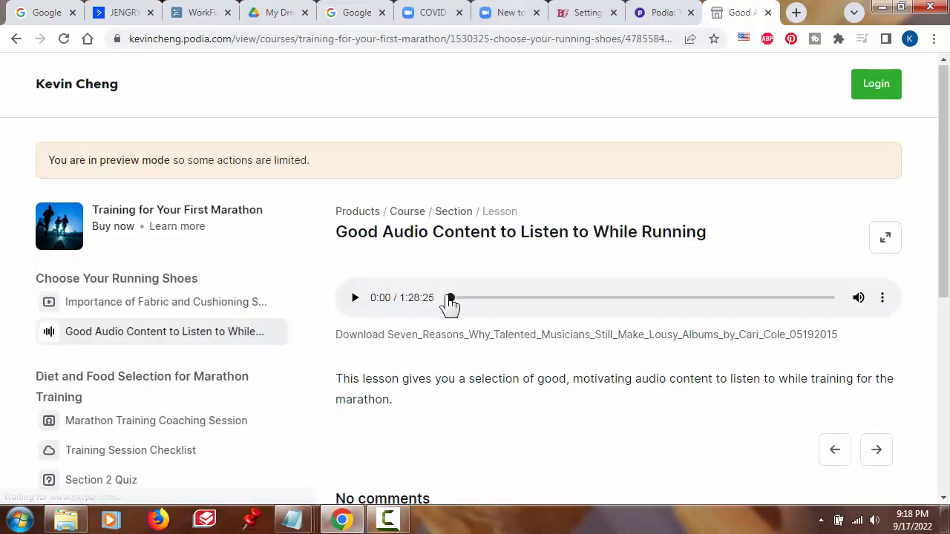
scroll(448, 304, down, 1)
click(354, 228)
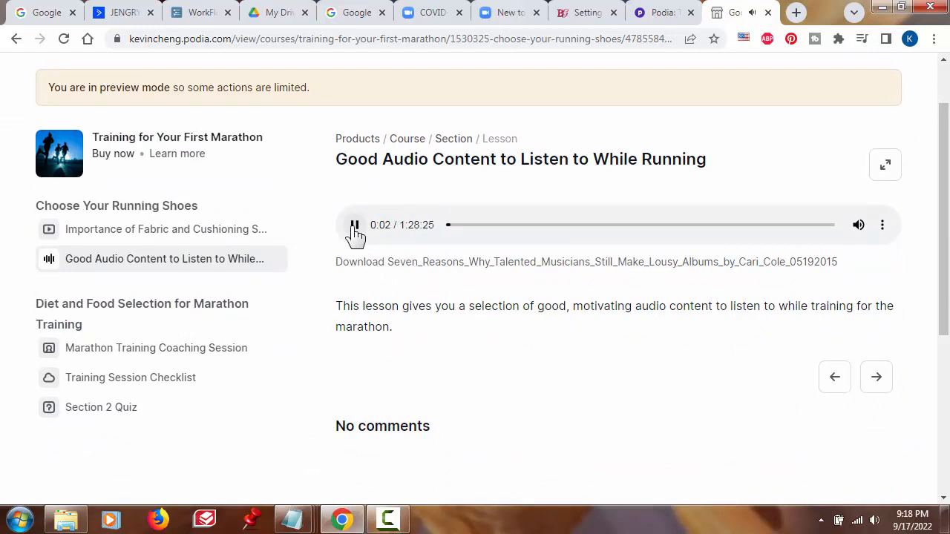
click(355, 229)
scroll(509, 356, down, 2)
scroll(509, 356, up, 3)
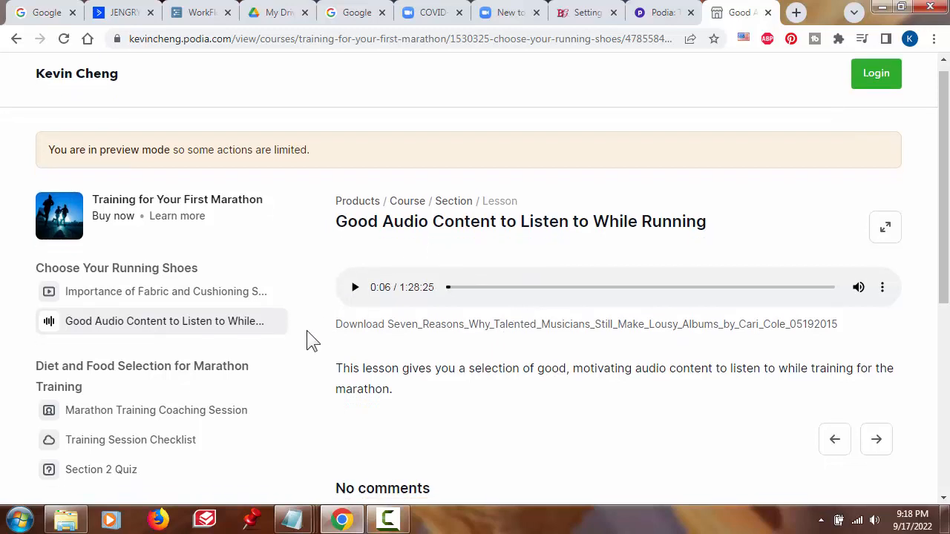
- Open the Marathon Training Coaching Session lesson from the Diet and Food Selection section's overview and look over its embedded Calendly booking calendar
scroll(310, 340, down, 2)
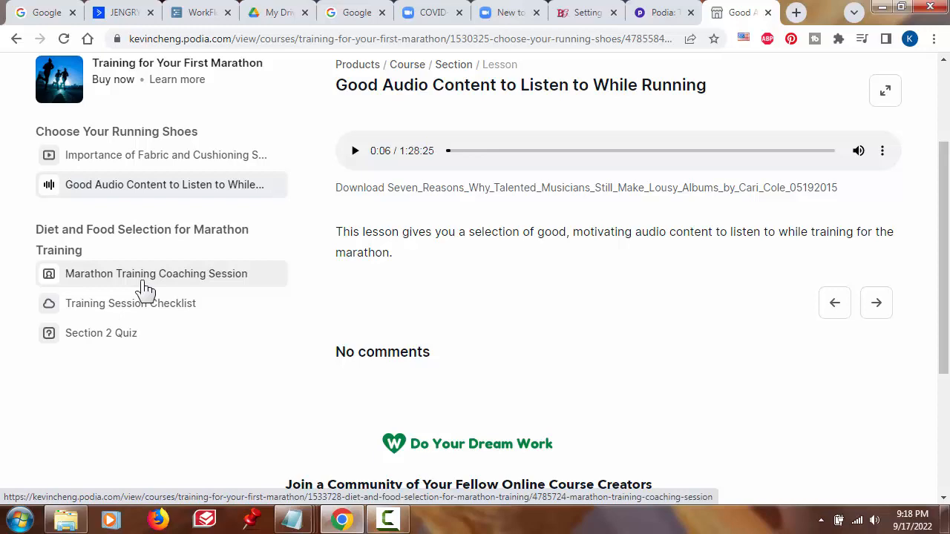
click(161, 240)
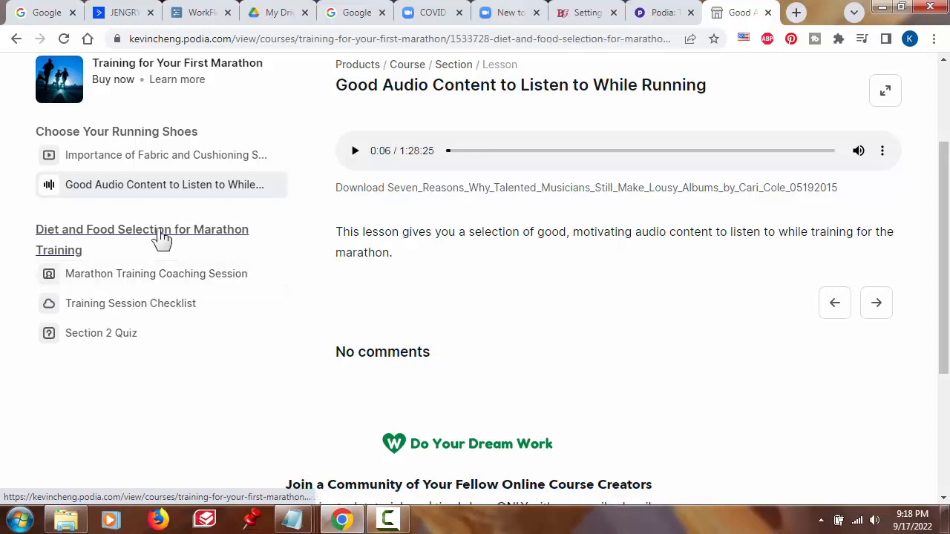
scroll(608, 324, down, 2)
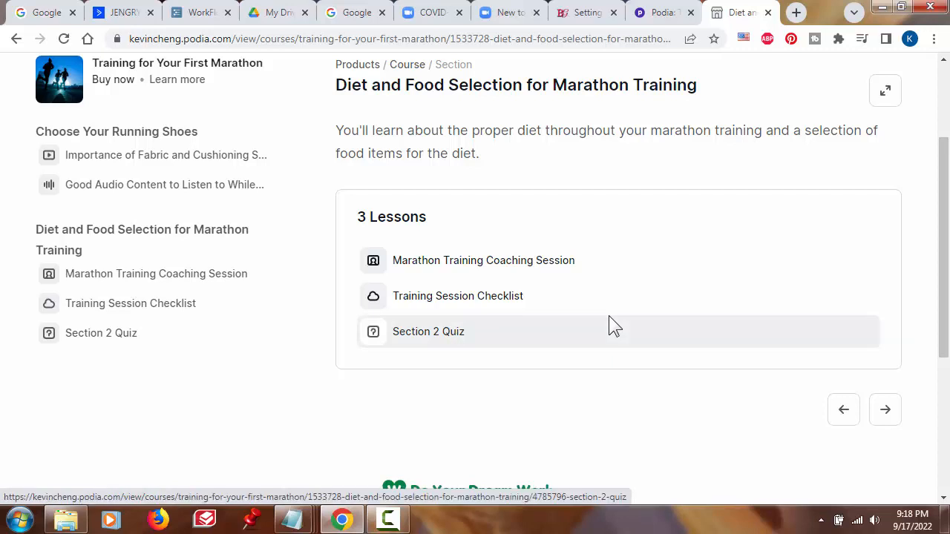
click(551, 272)
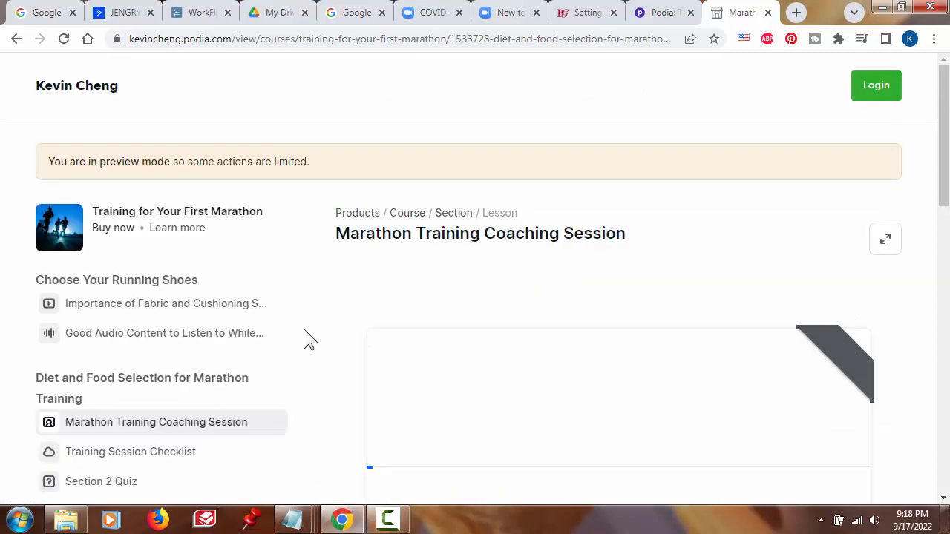
scroll(304, 330, down, 2)
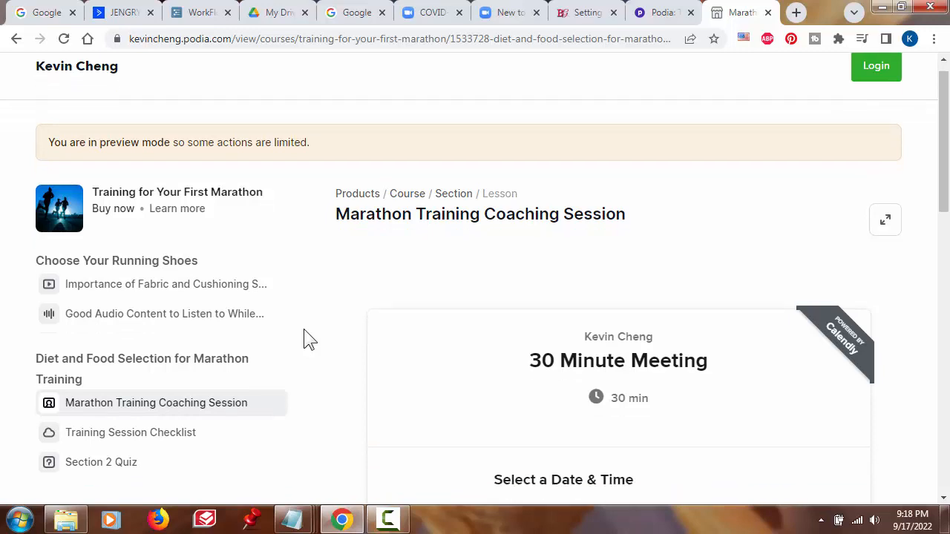
scroll(303, 329, down, 3)
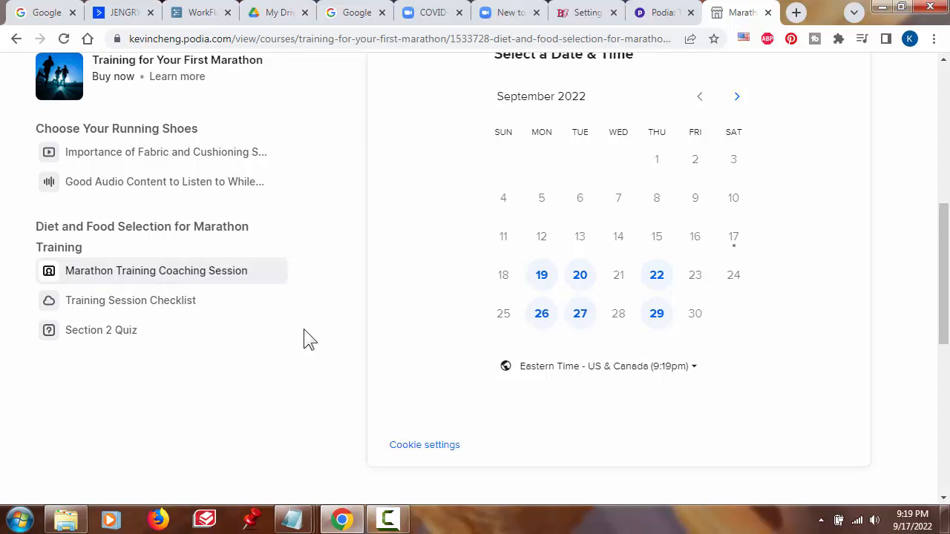
scroll(303, 329, up, 6)
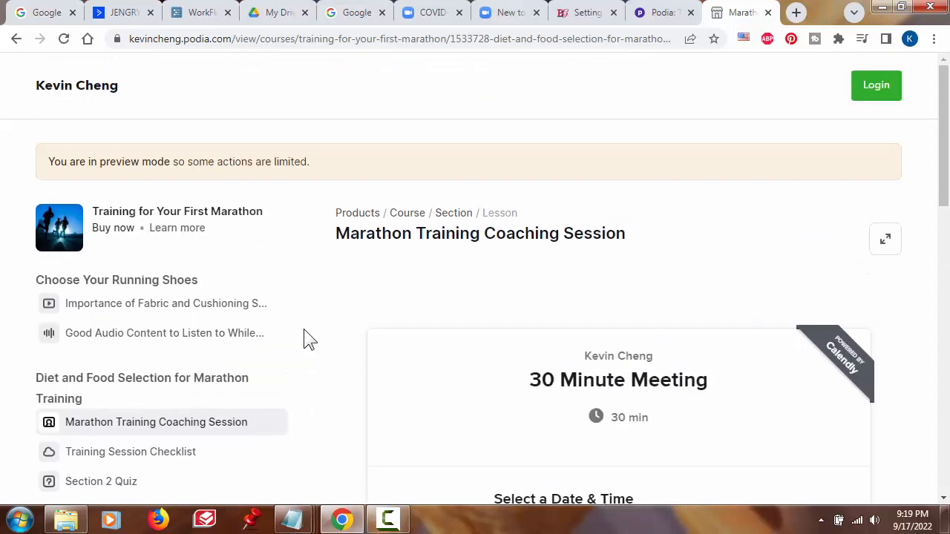
- Open the Training Session Checklist lesson, skim the first slides of its linked Google Slides presentation and close the presentation
scroll(204, 360, down, 2)
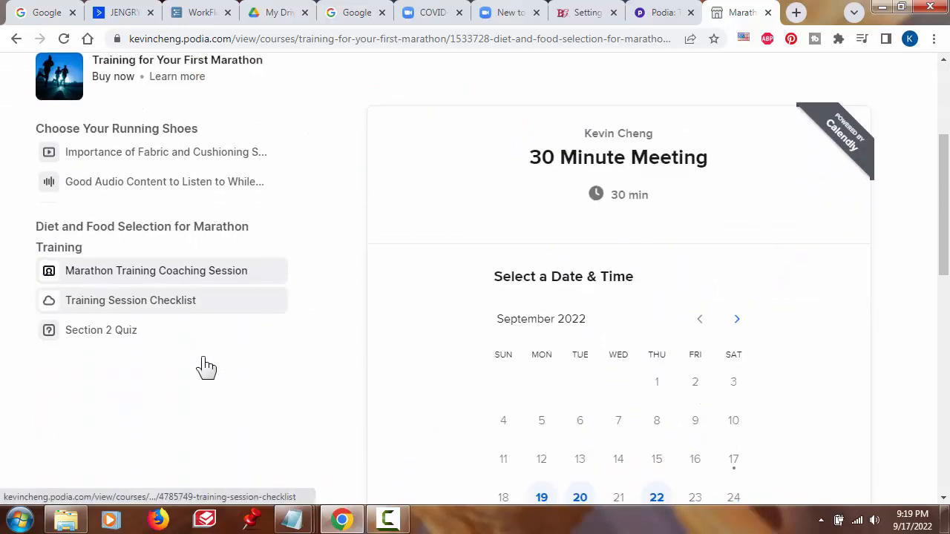
click(152, 315)
scroll(325, 396, down, 2)
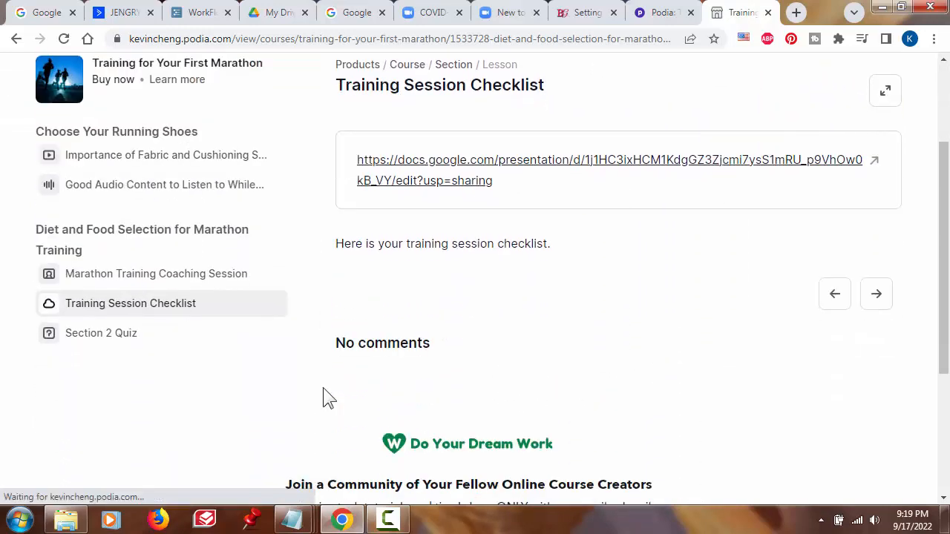
click(677, 163)
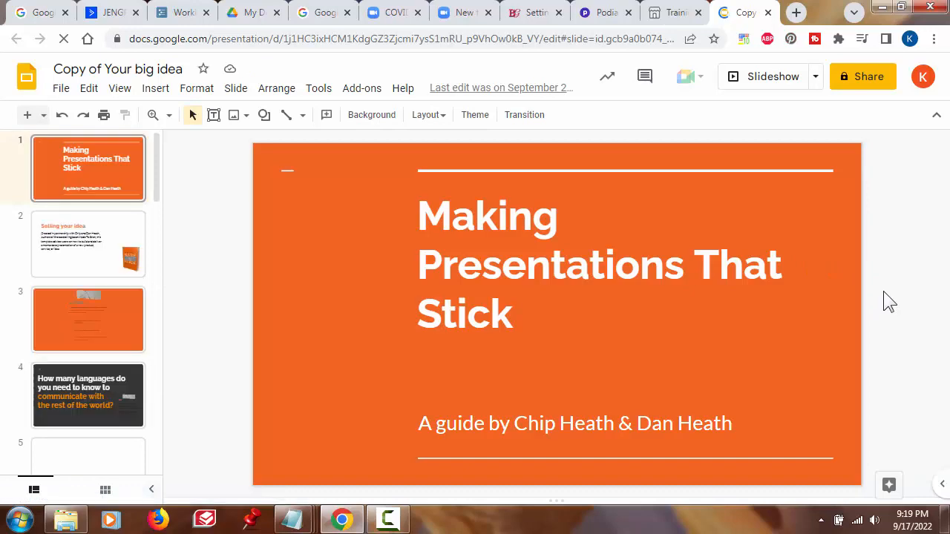
scroll(845, 324, down, 2)
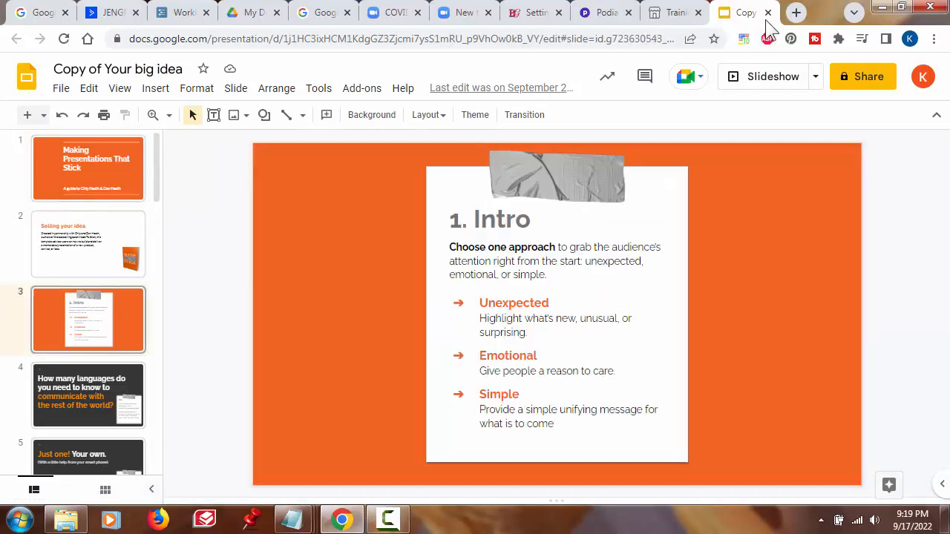
click(768, 13)
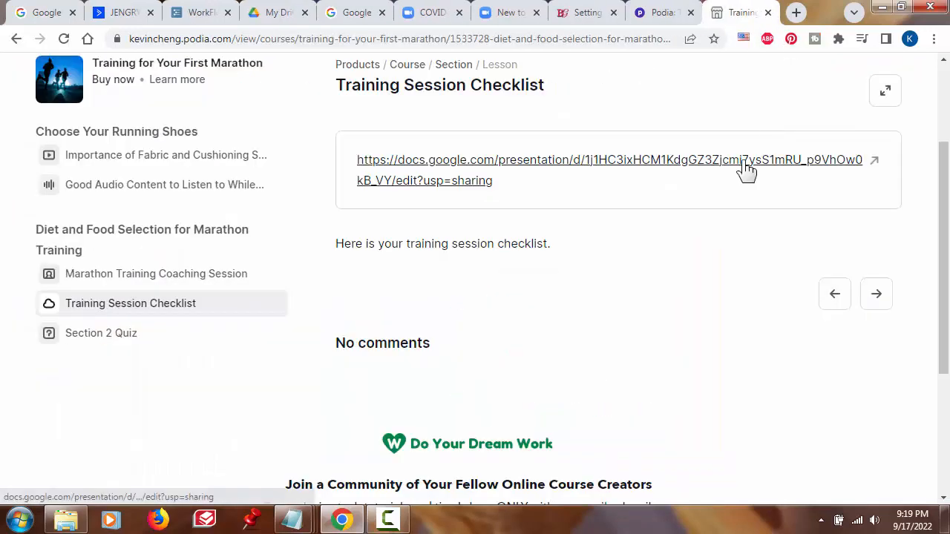
- Open the Section 2 Quiz lesson in the customer preview, look over its introduction and start the quiz
click(128, 344)
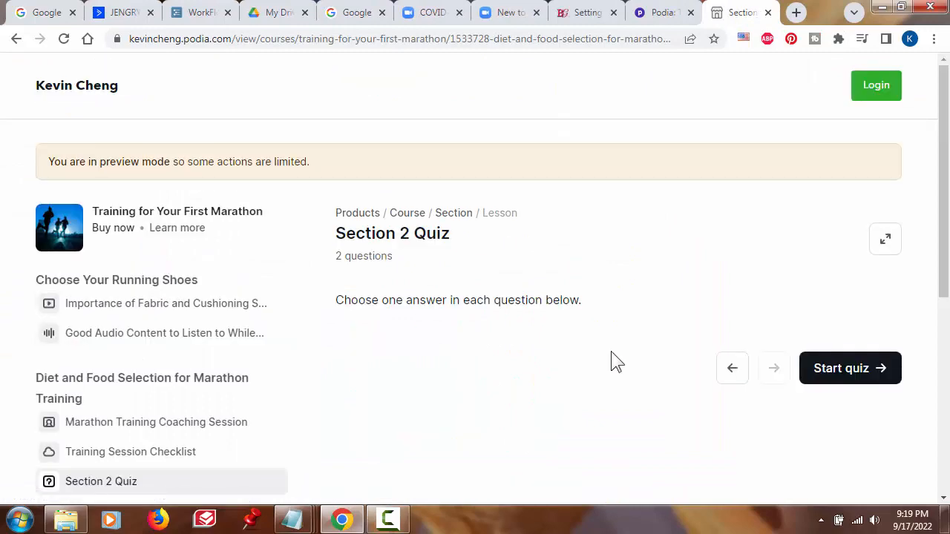
scroll(610, 351, down, 2)
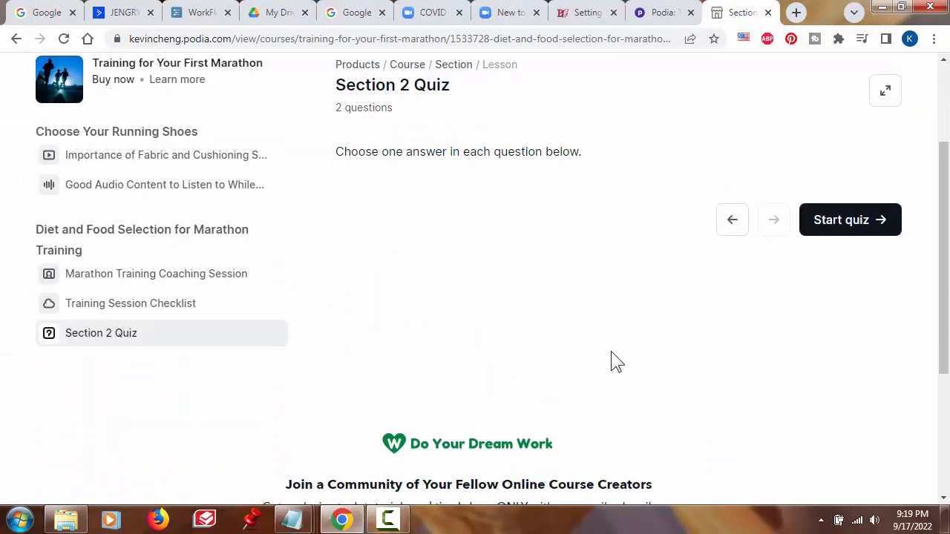
click(866, 247)
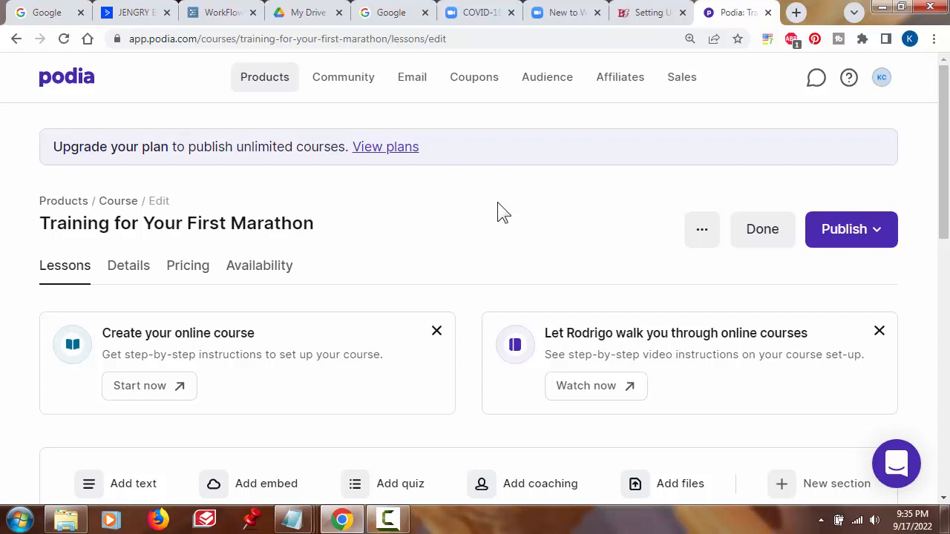
- Check the publishing options available for the marathon course in the Podia course editor
click(880, 233)
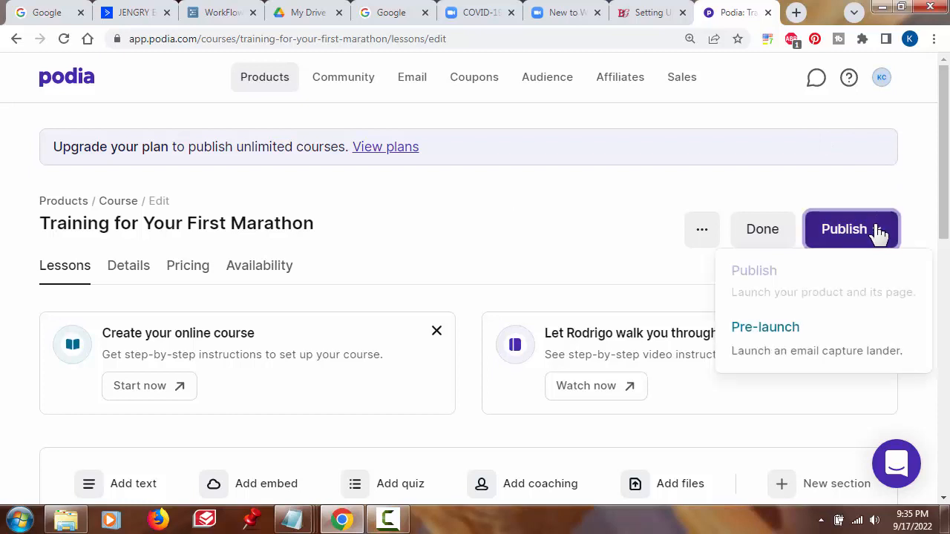